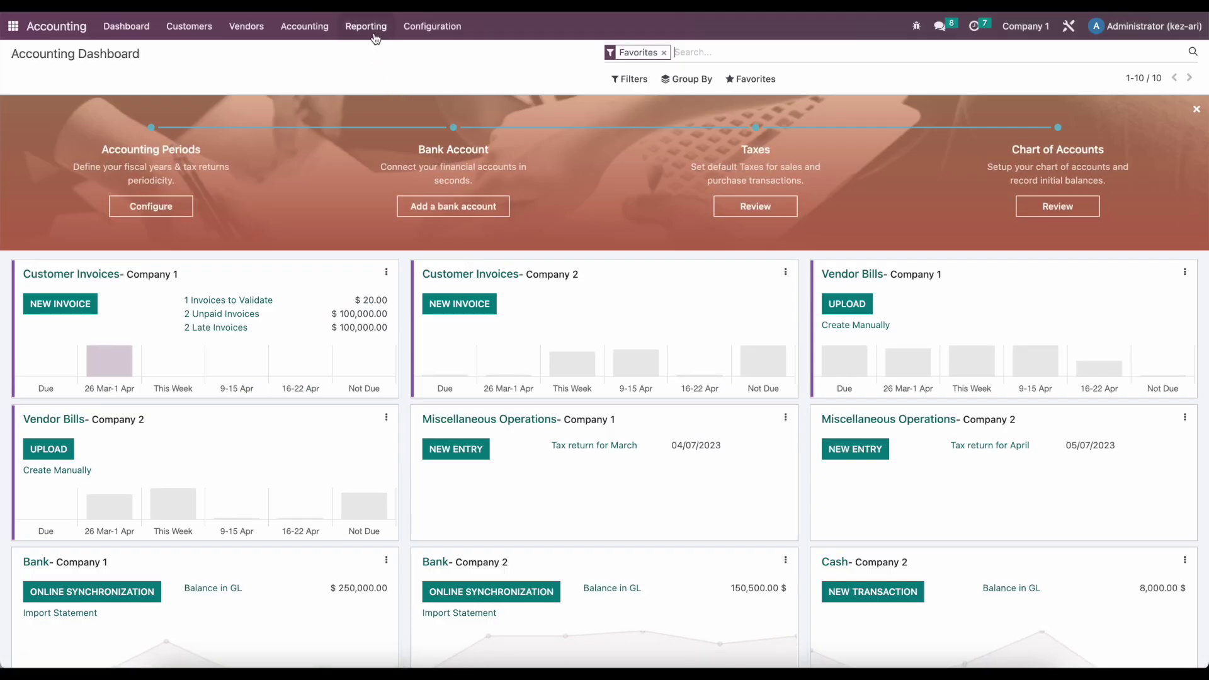
# Open the Profit and Loss report and check which companies are selected for it
pyautogui.click(373, 35)
pyautogui.click(383, 88)
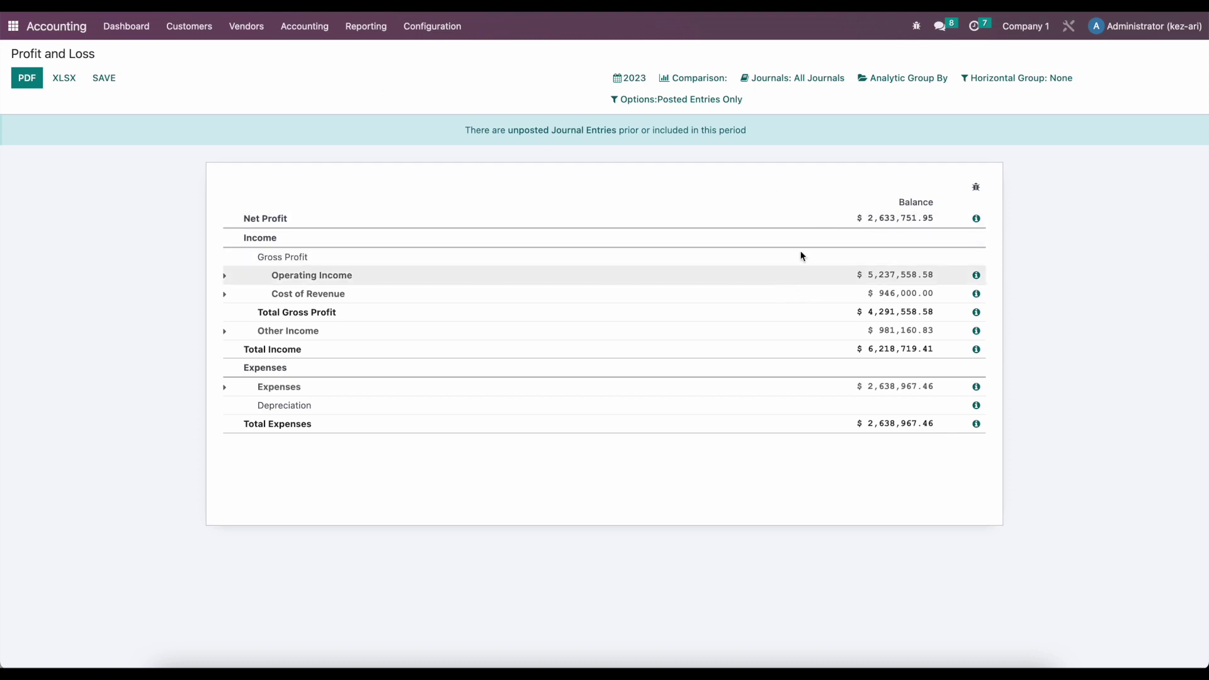
pyautogui.click(1014, 30)
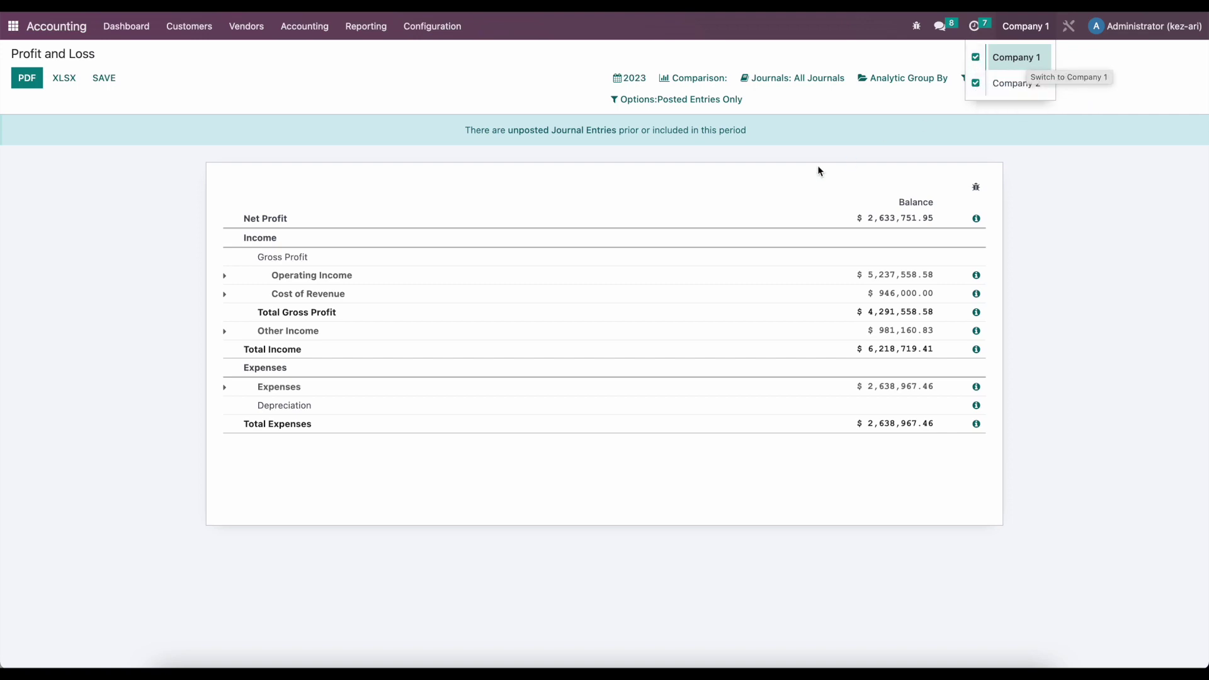
pyautogui.click(1028, 63)
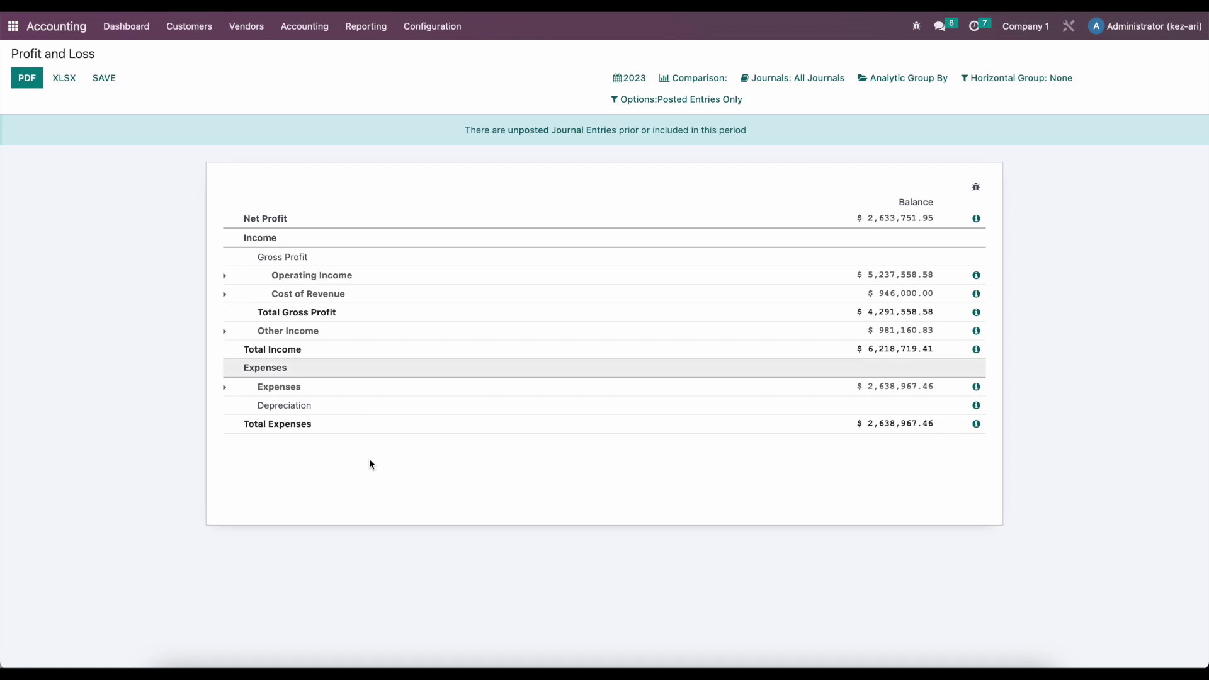
# Expand Operating Income, Expenses and Other Income in the Profit and Loss report to review their underlying accounts
pyautogui.click(225, 275)
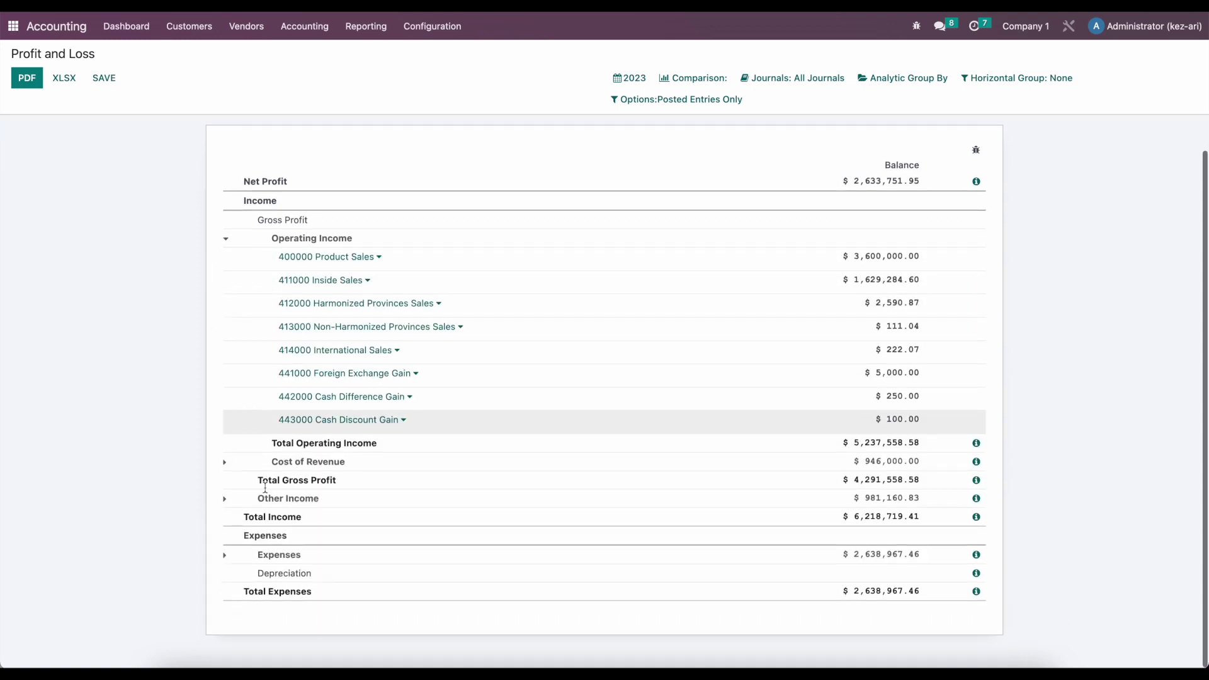
pyautogui.click(224, 554)
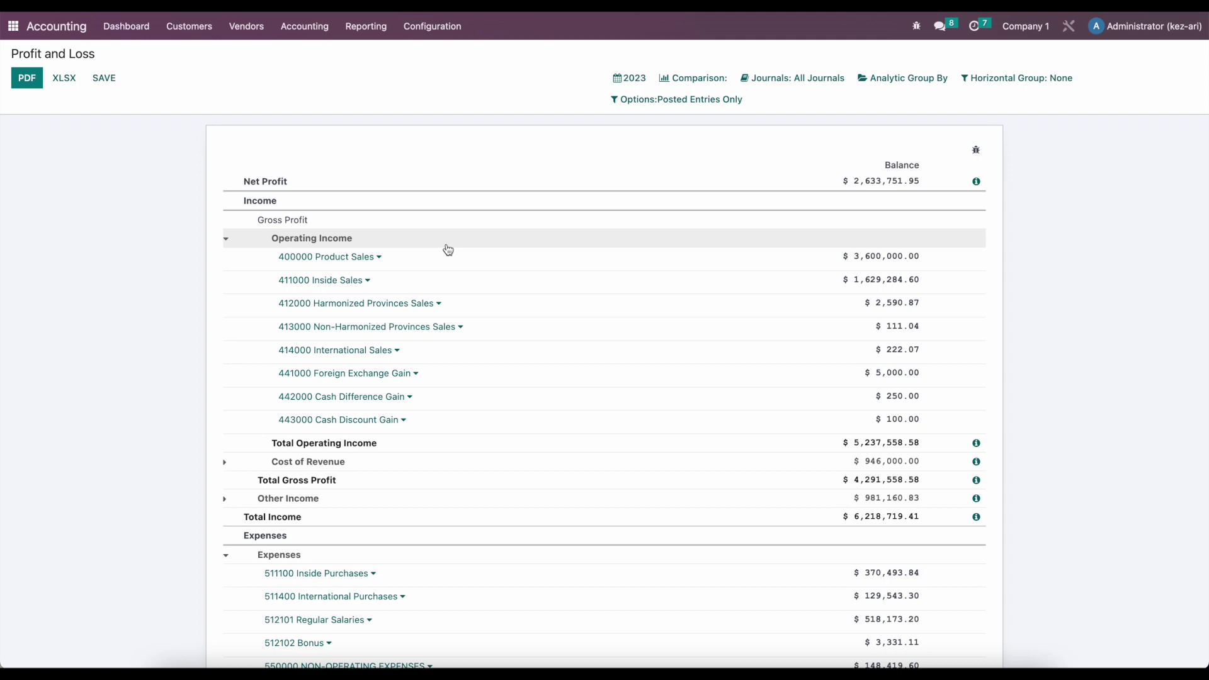
pyautogui.scroll(-3, 447, 249)
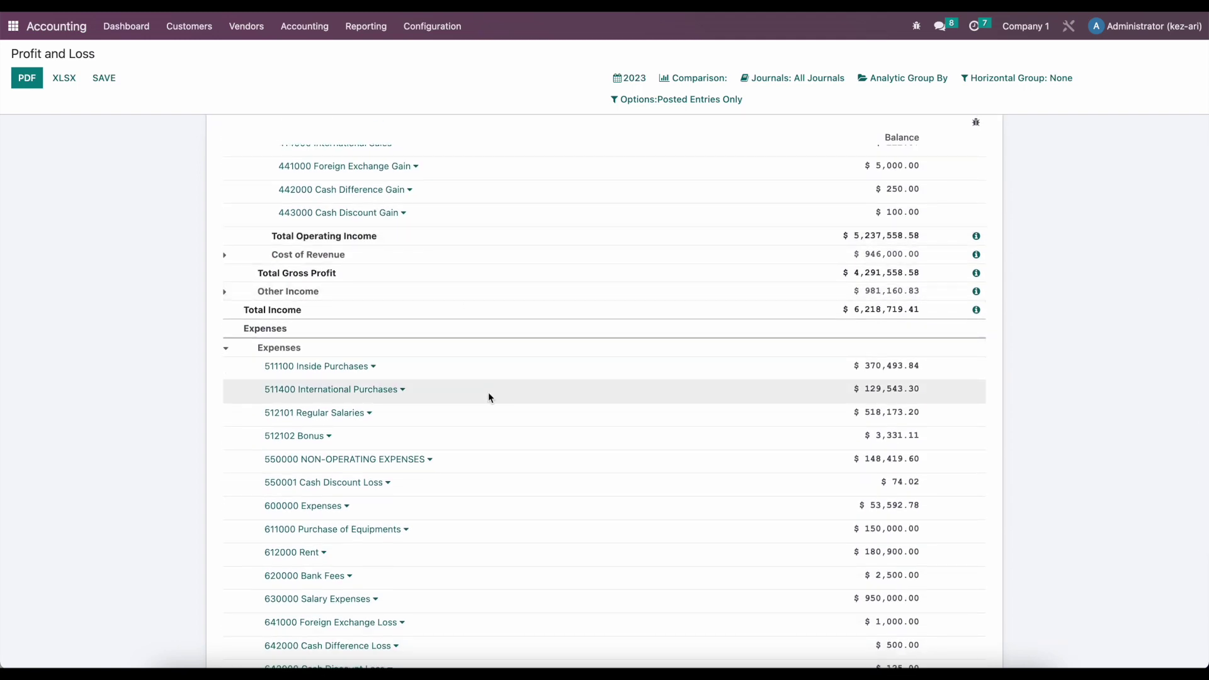
pyautogui.scroll(4, 488, 397)
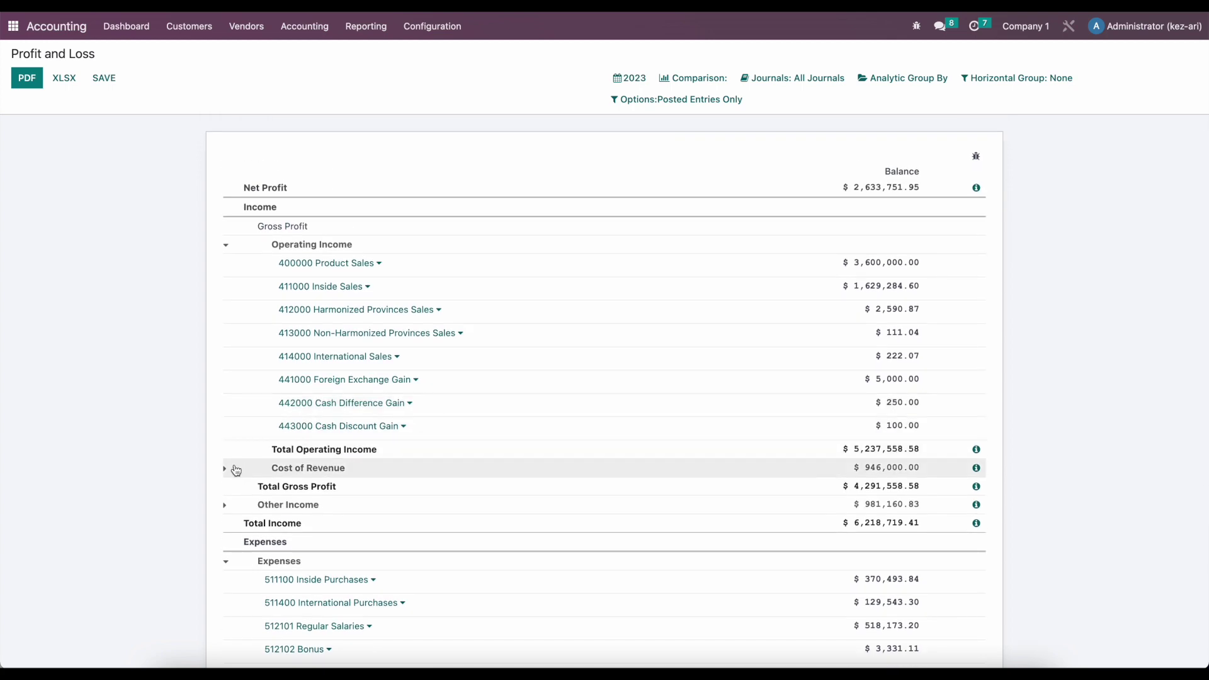
pyautogui.click(225, 504)
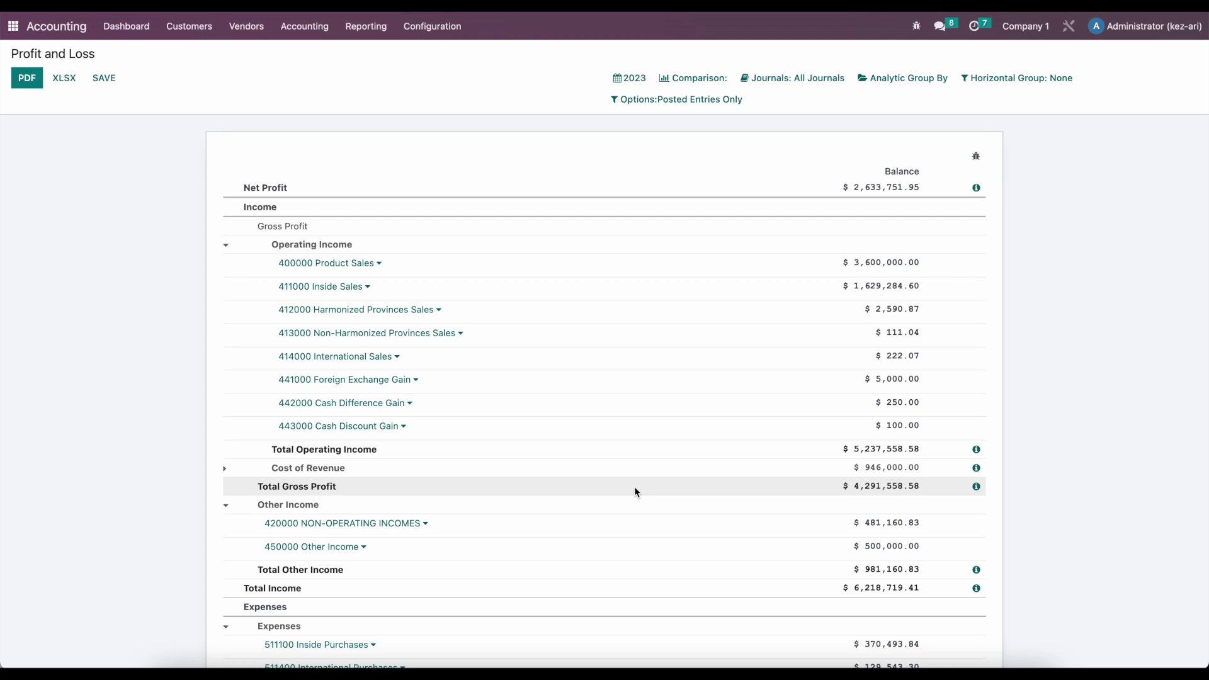
# Review the list of companies selected for the expanded Profit and Loss report
pyautogui.click(1020, 27)
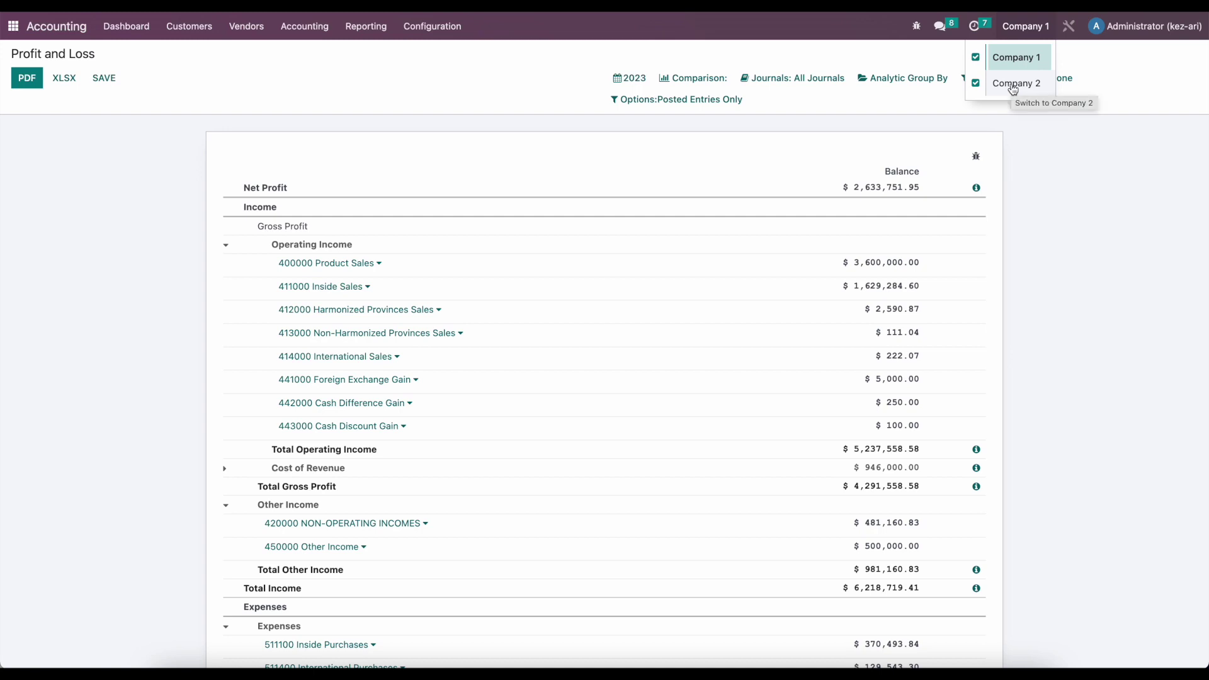
pyautogui.click(1042, 173)
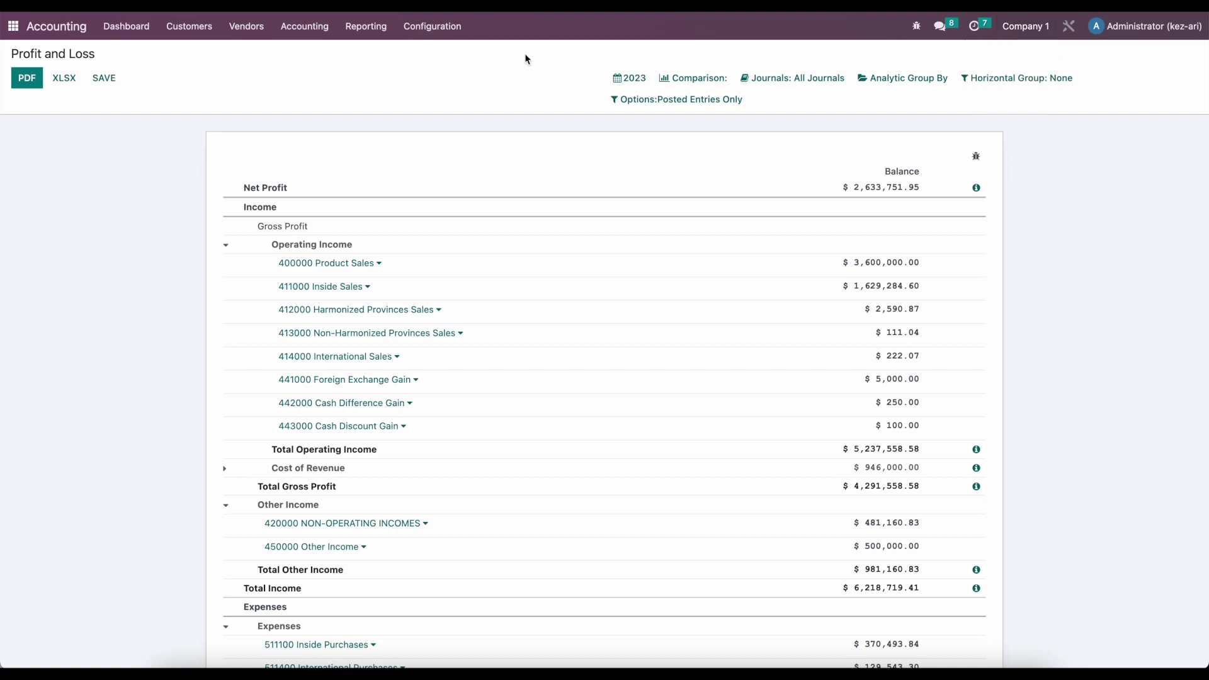
pyautogui.click(1006, 29)
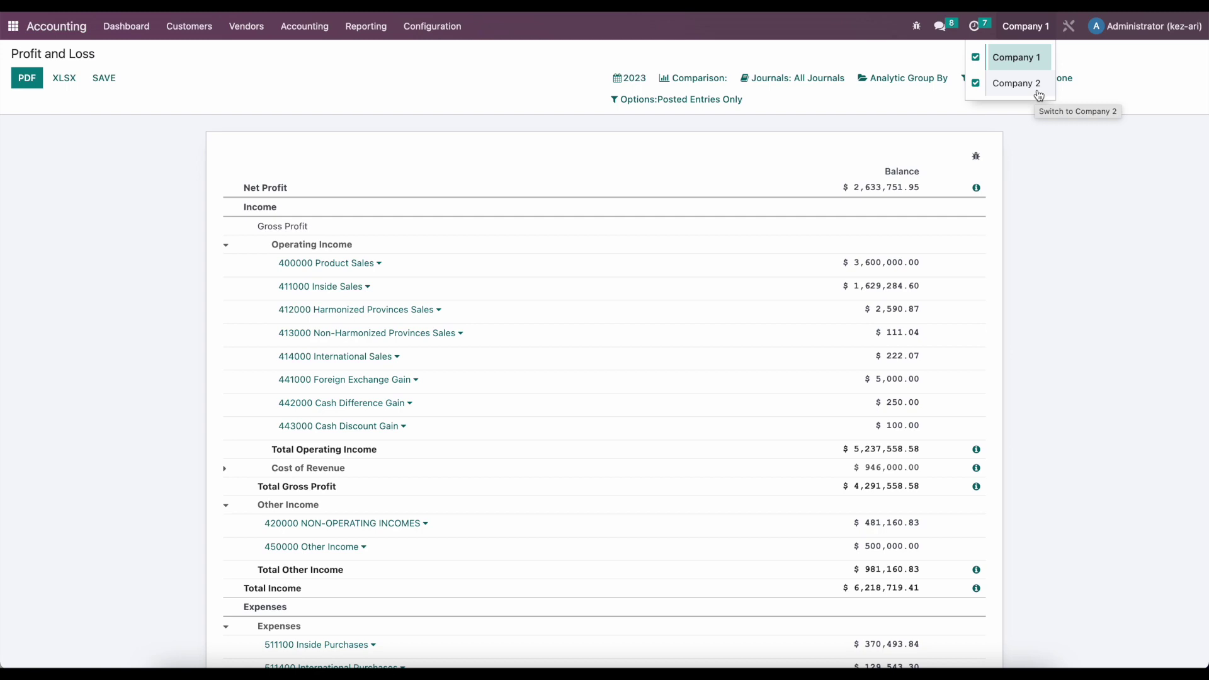
pyautogui.click(1057, 174)
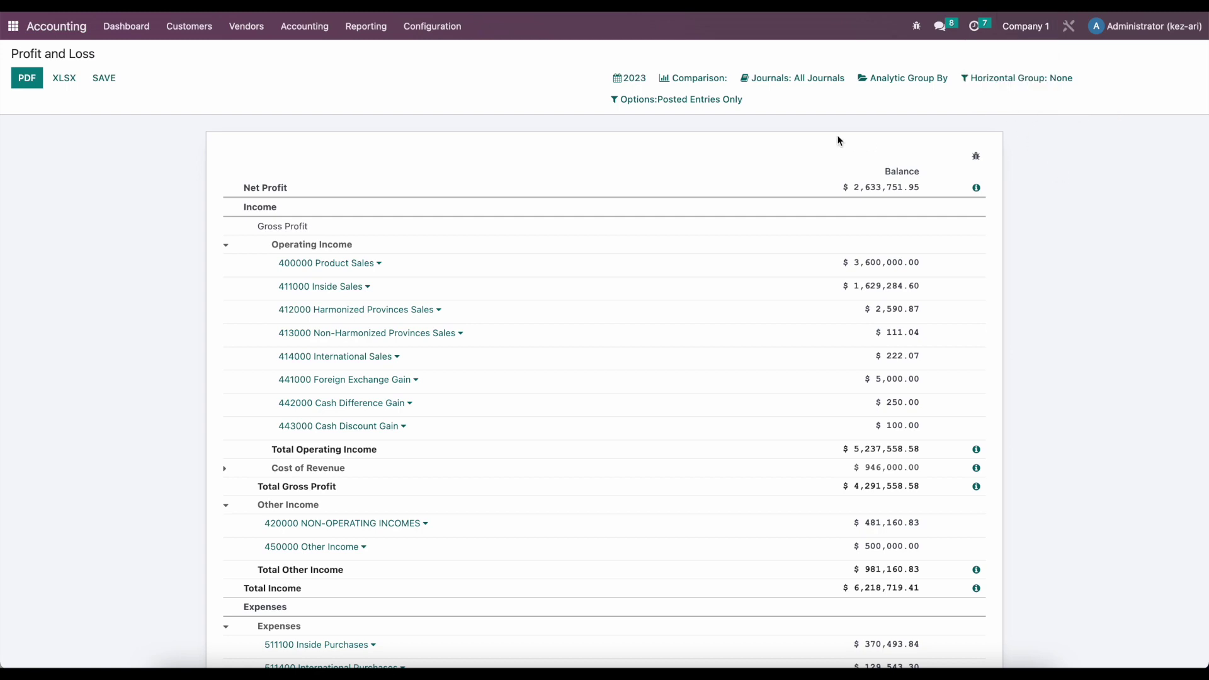
pyautogui.click(1025, 36)
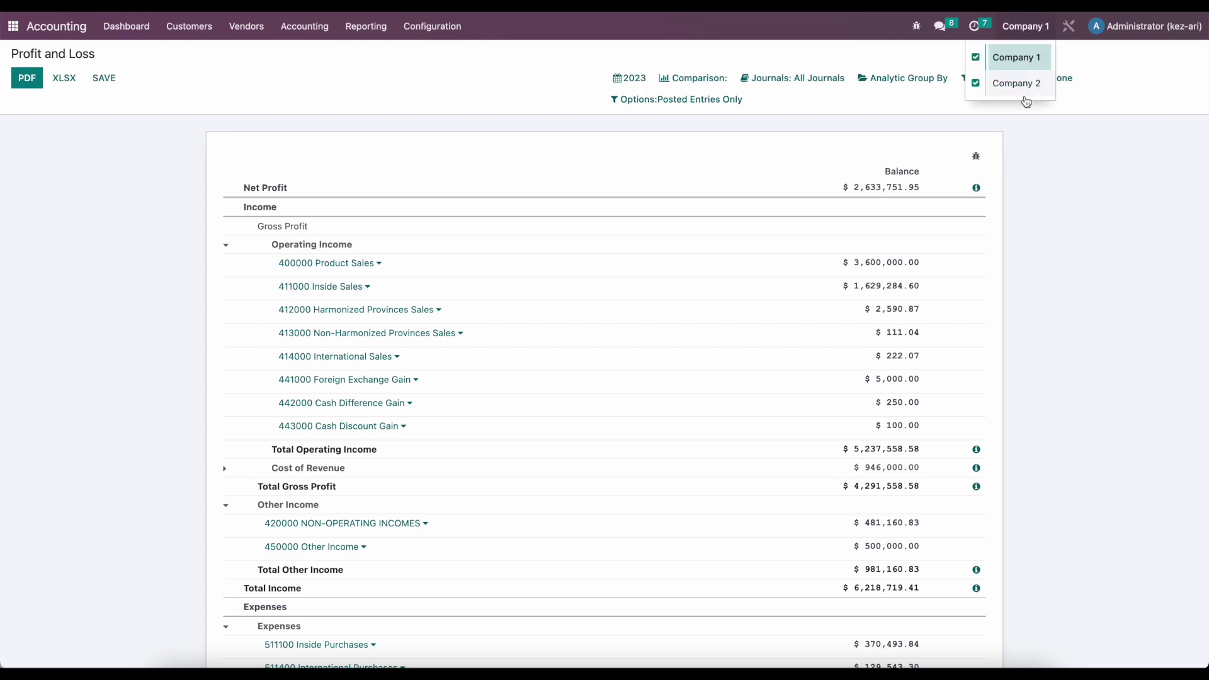
pyautogui.click(1036, 169)
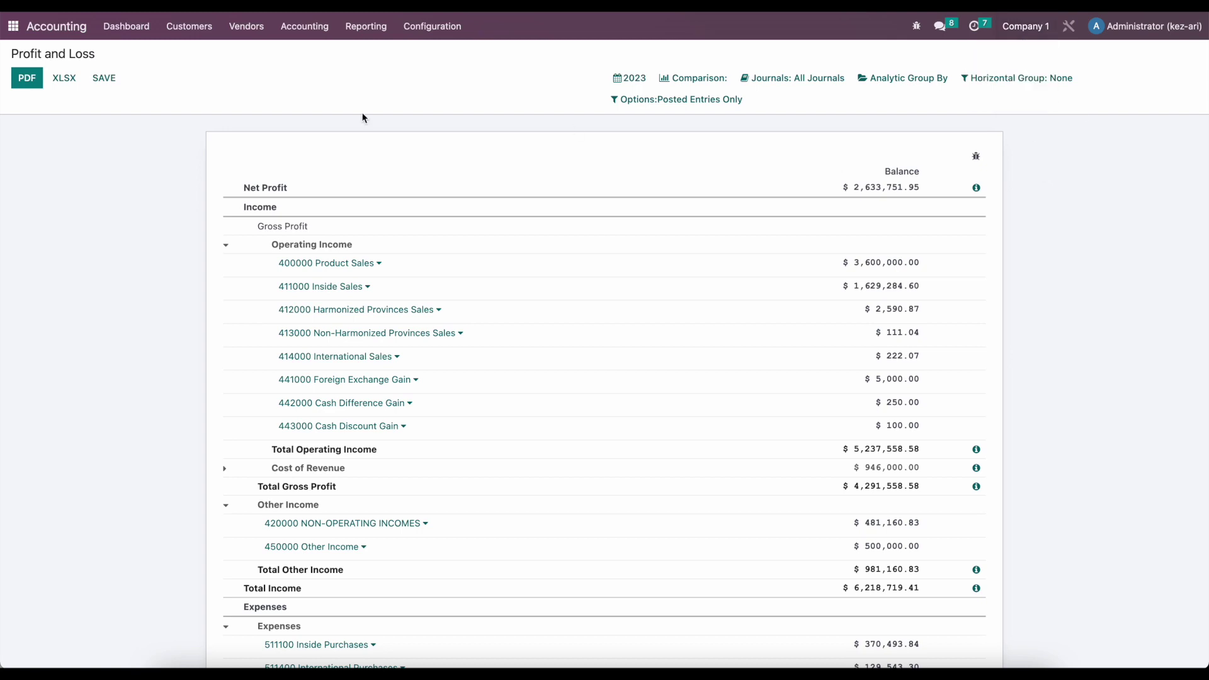
# Switch to the Consolidation app and start a new consolidation record
pyautogui.click(20, 32)
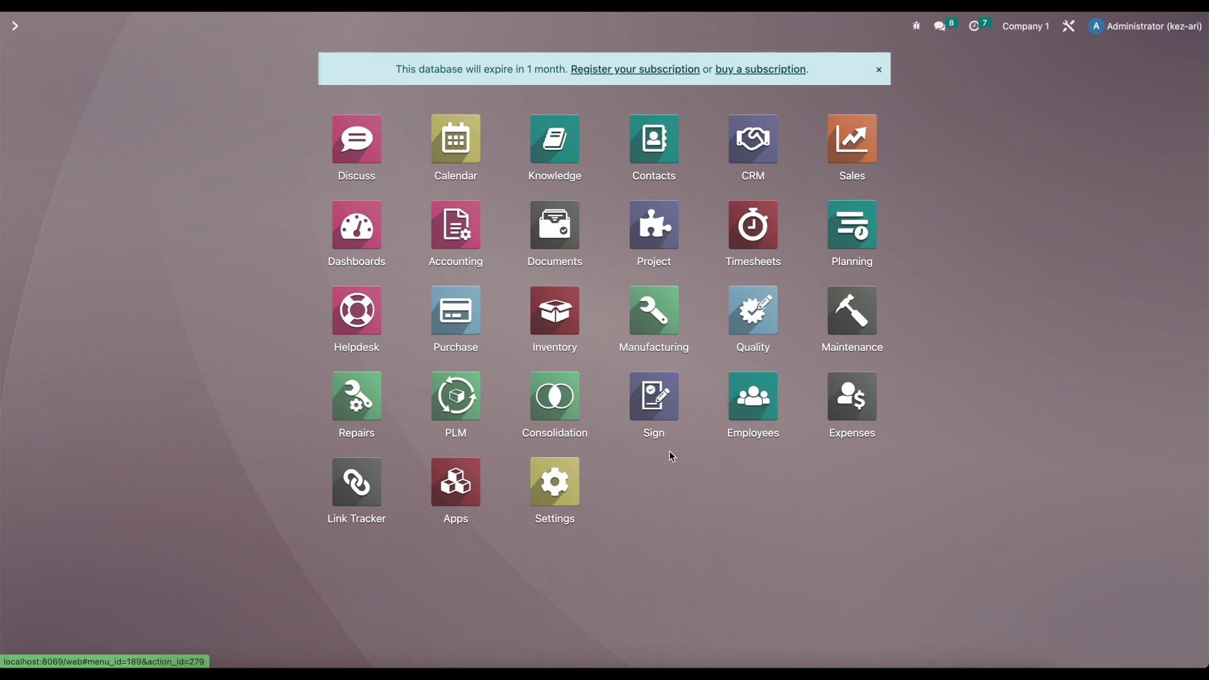
pyautogui.click(555, 401)
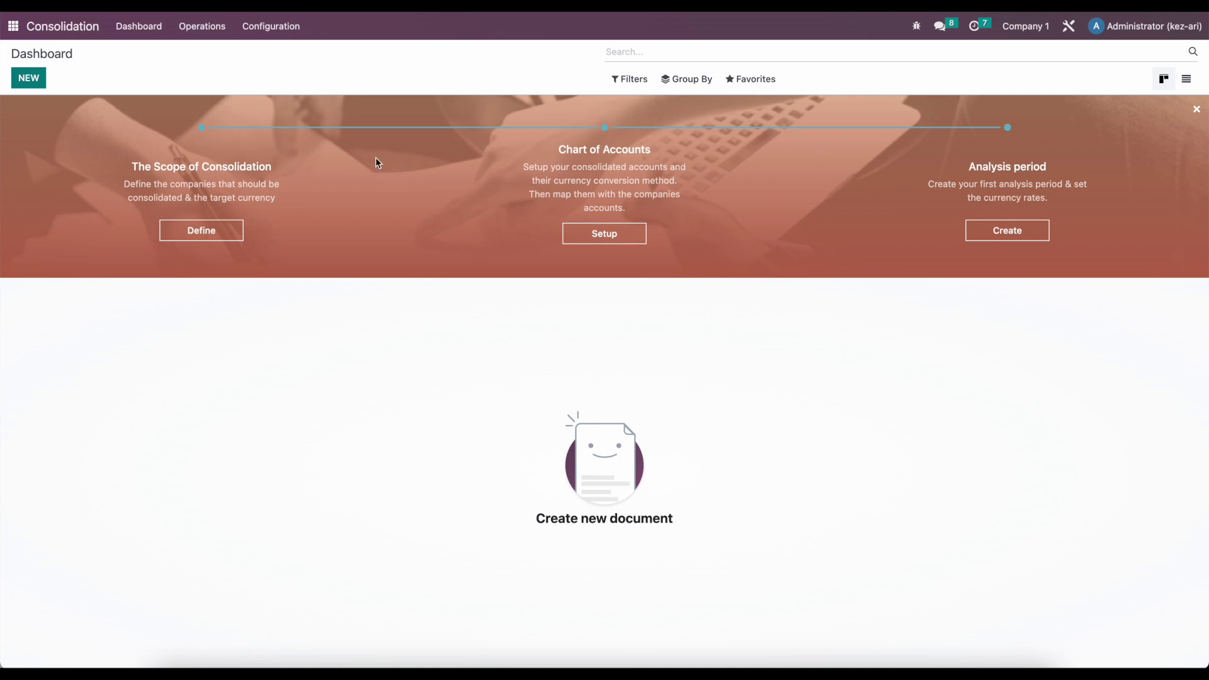
pyautogui.click(273, 30)
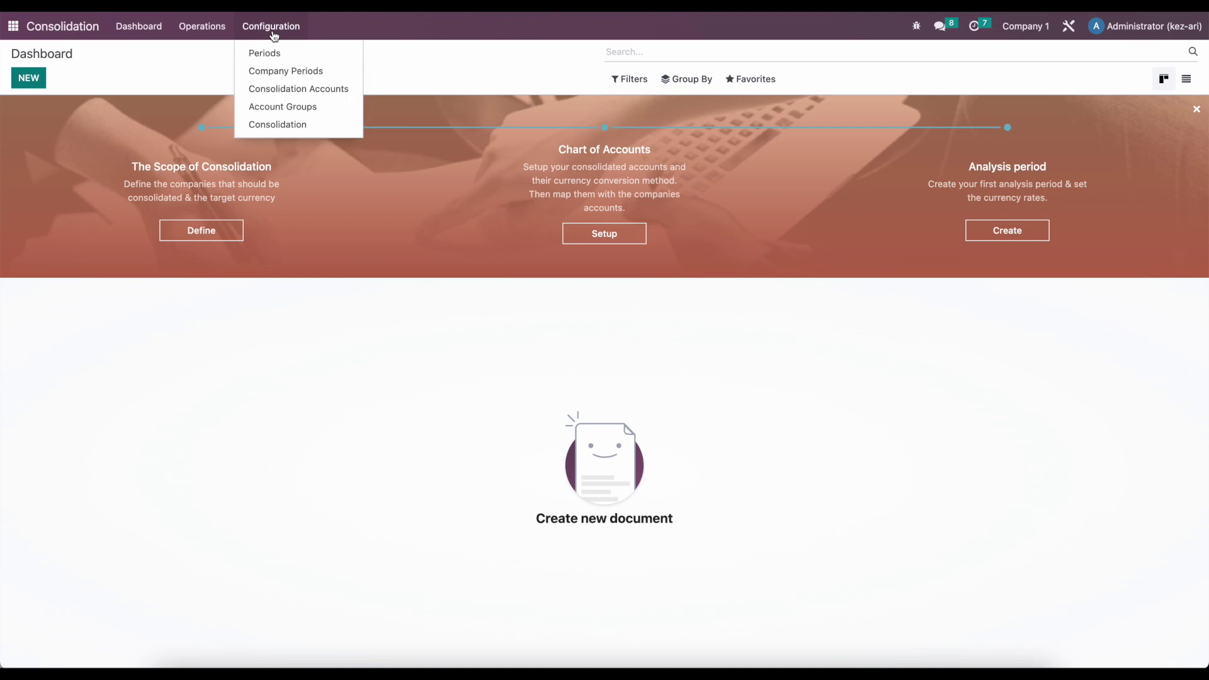
pyautogui.click(284, 130)
pyautogui.click(33, 78)
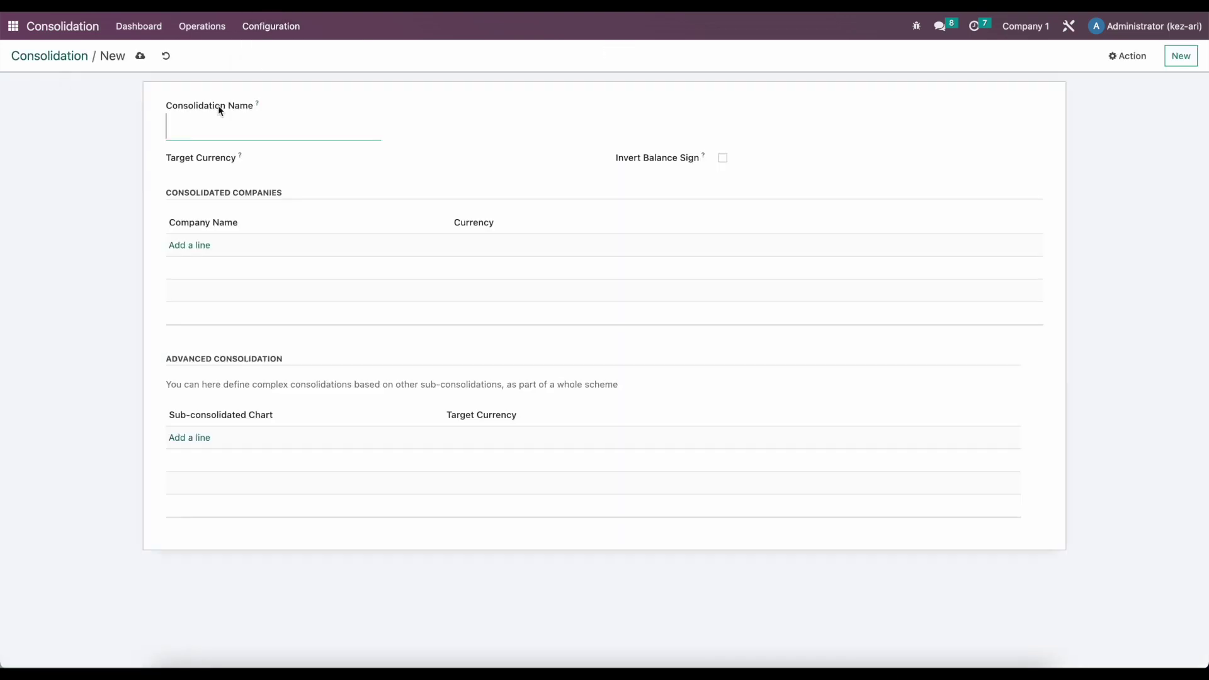
# Name the new consolidation "P&L March" and try to save it
pyautogui.write('Profit')
pyautogui.press('BackSpace')
pyautogui.press('BackSpace')
pyautogui.press('BackSpace')
pyautogui.press('BackSpace')
pyautogui.press('BackSpace')
pyautogui.write('&L March')
pyautogui.click(138, 95)
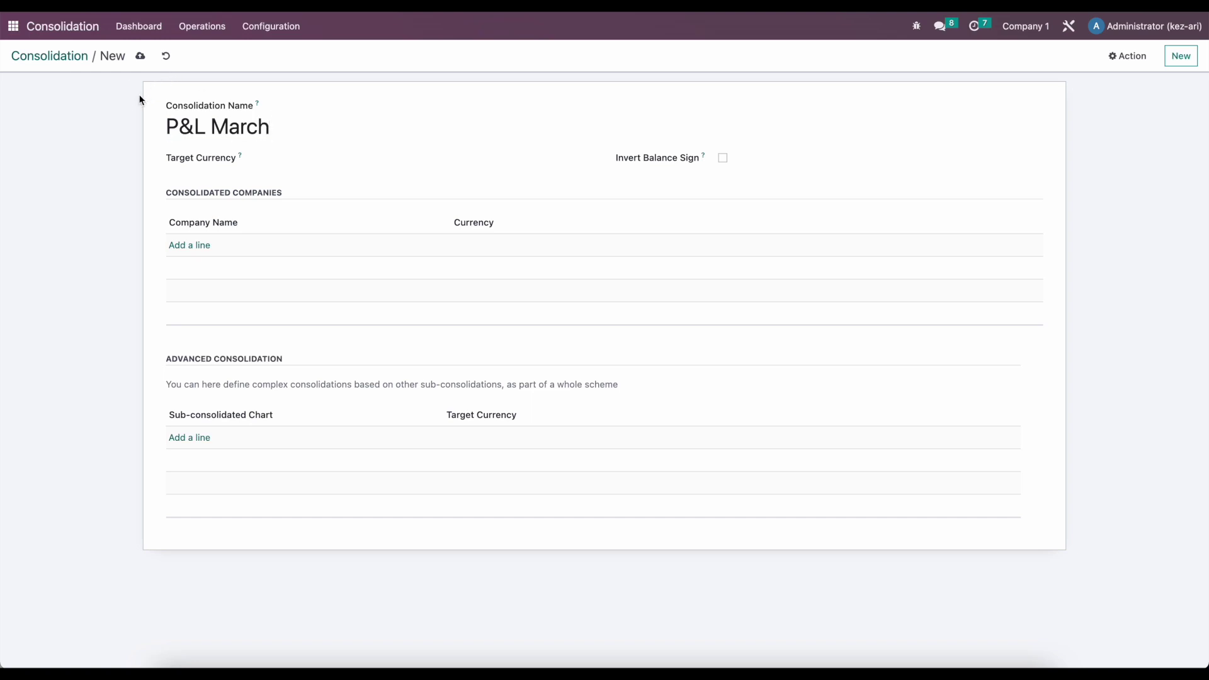
pyautogui.click(147, 61)
# Set the consolidation's target currency to USD and enable Invert Balance Sign
pyautogui.click(310, 162)
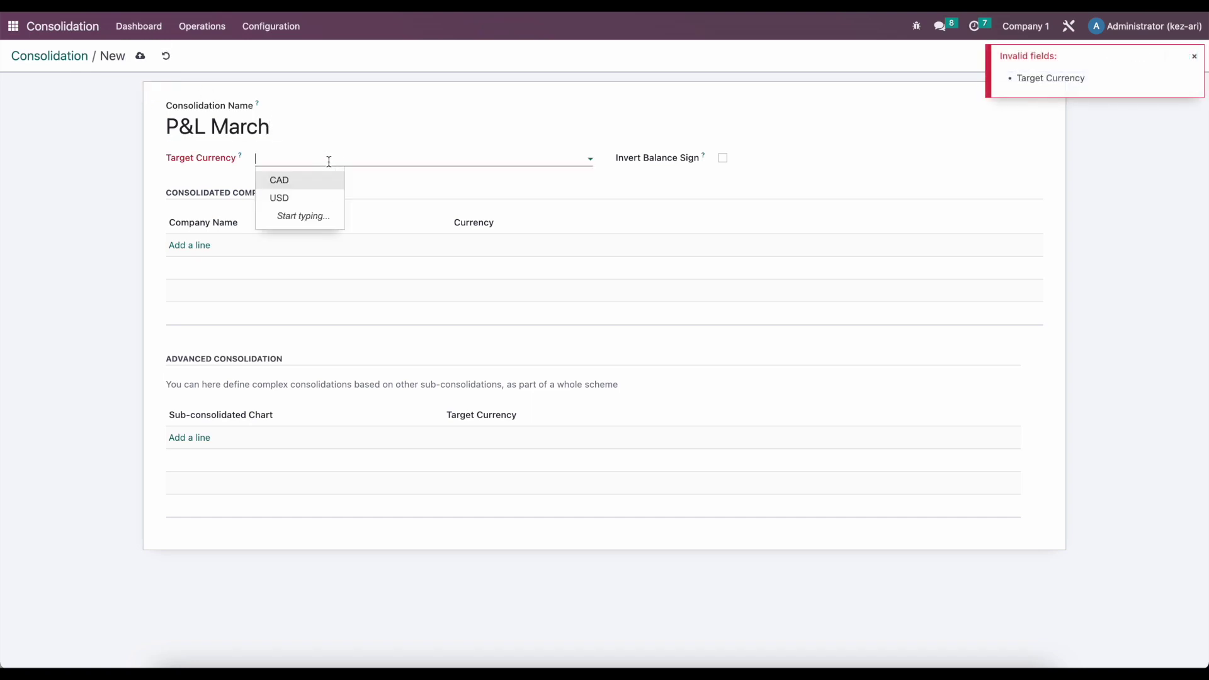
pyautogui.click(306, 199)
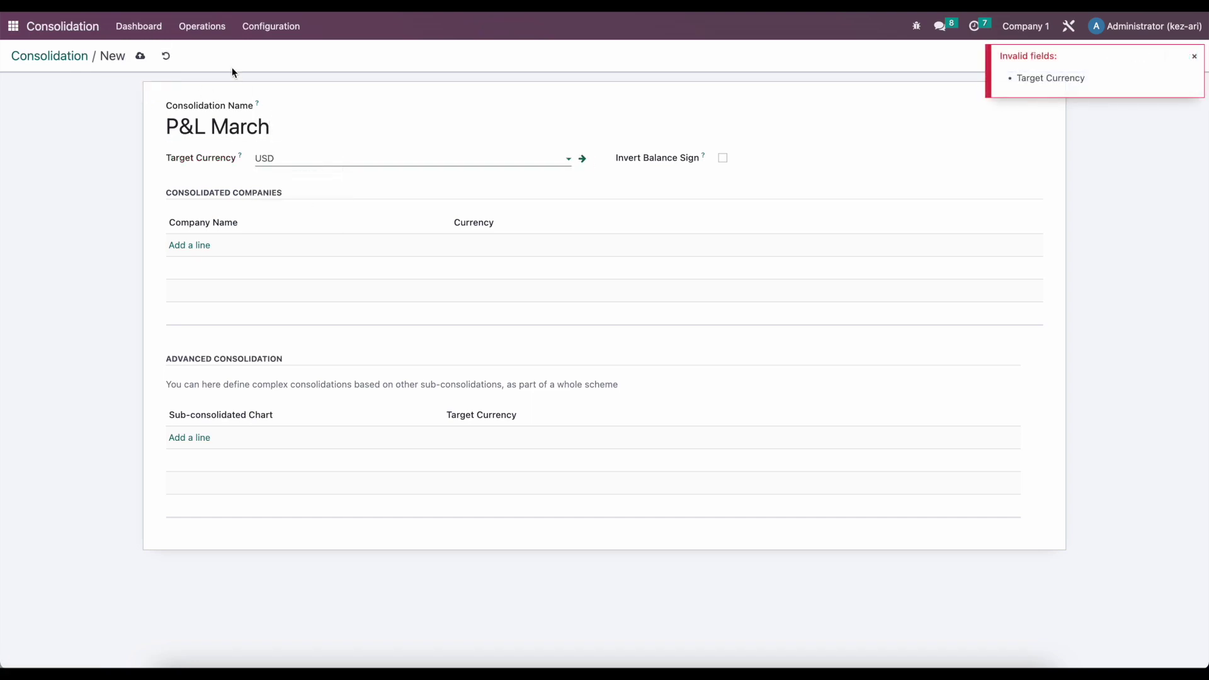
pyautogui.hotkey('alt', 's')
pyautogui.click(723, 159)
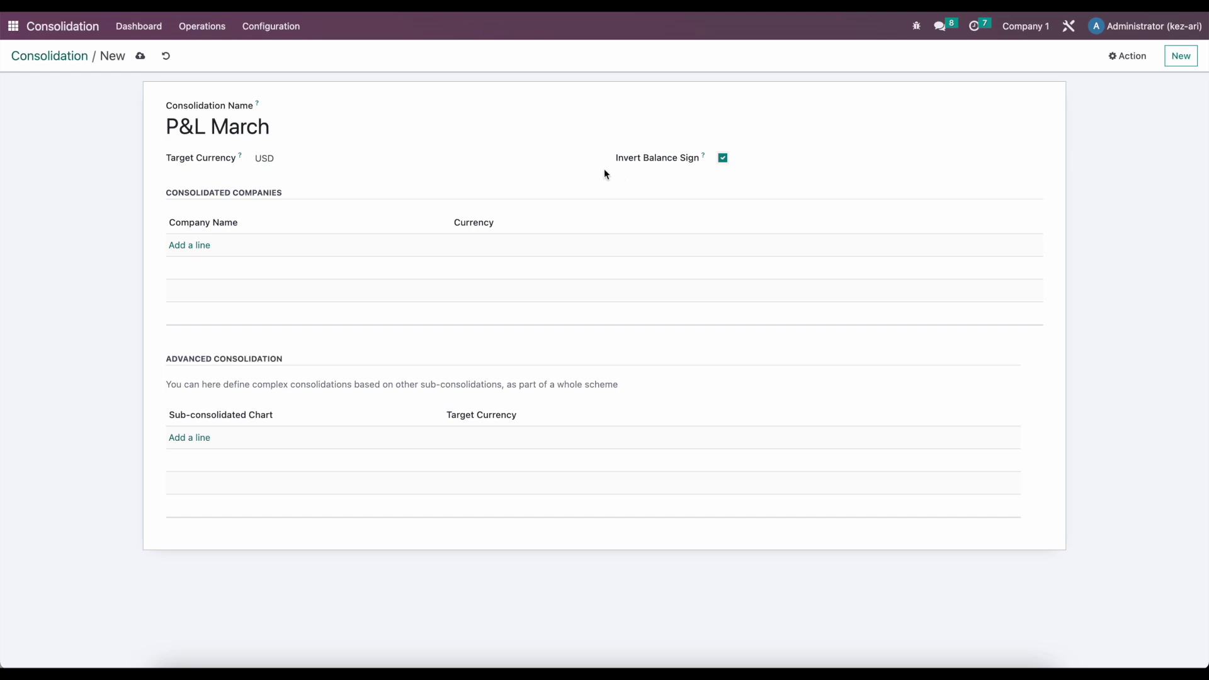
# Add Company 1 and Company 2 as the consolidated companies and save the consolidation
pyautogui.click(207, 251)
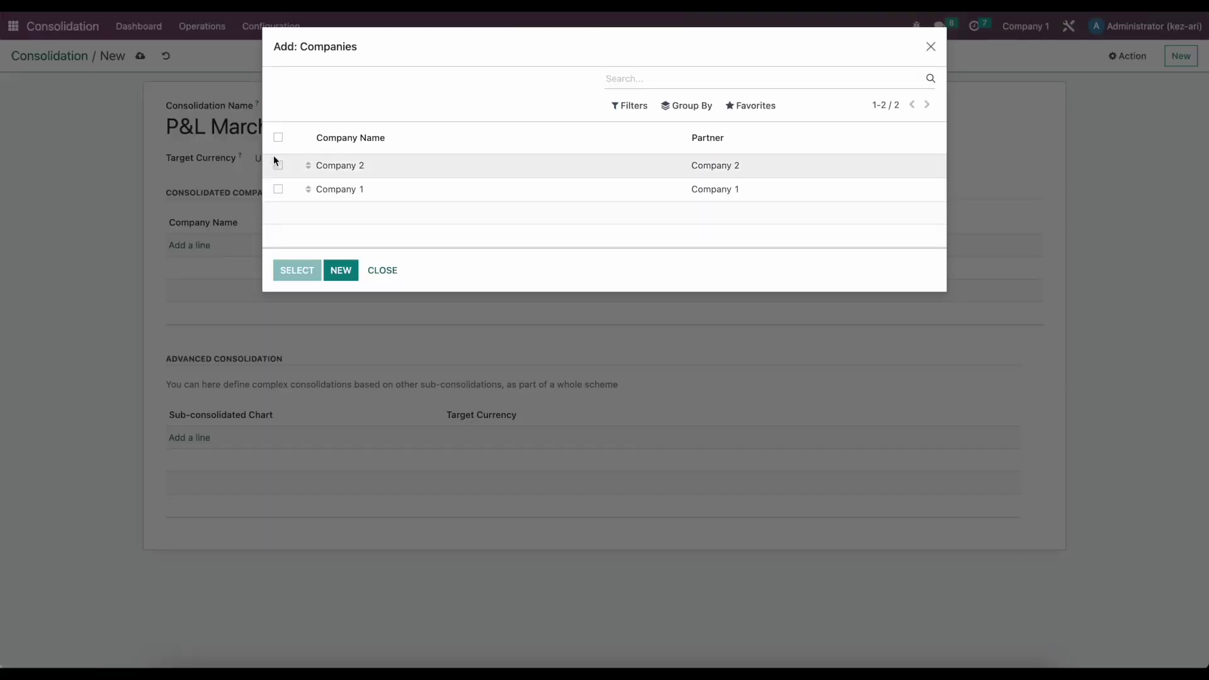
pyautogui.click(278, 137)
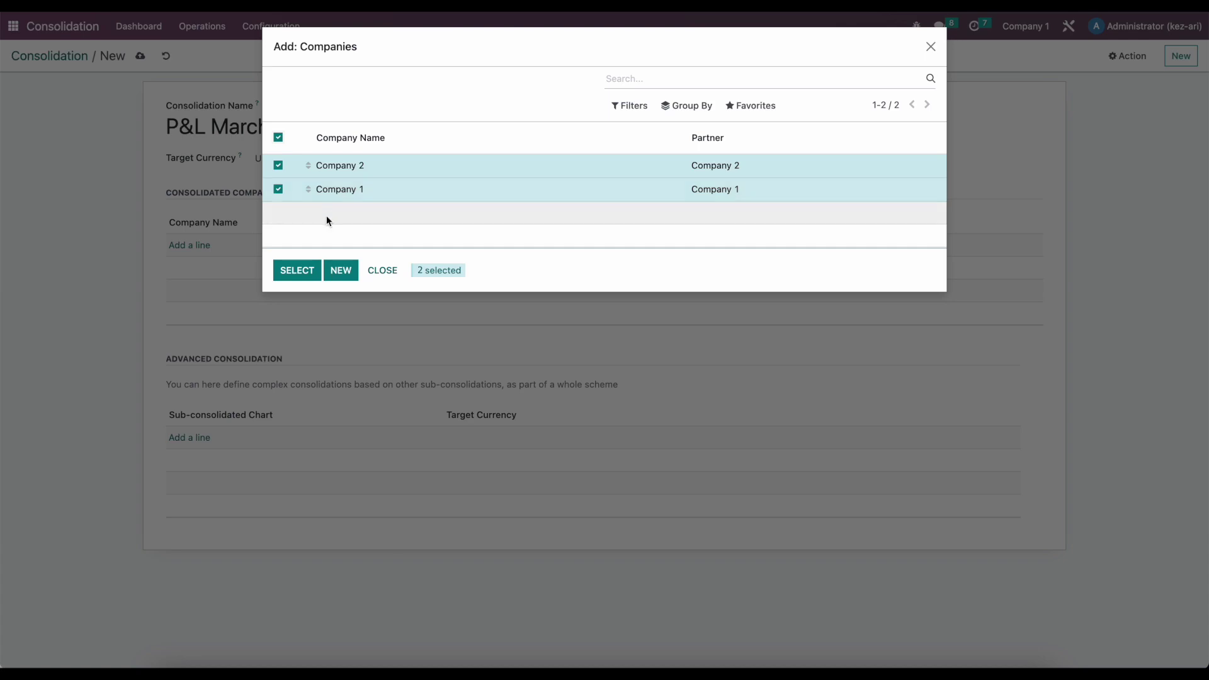
pyautogui.click(299, 270)
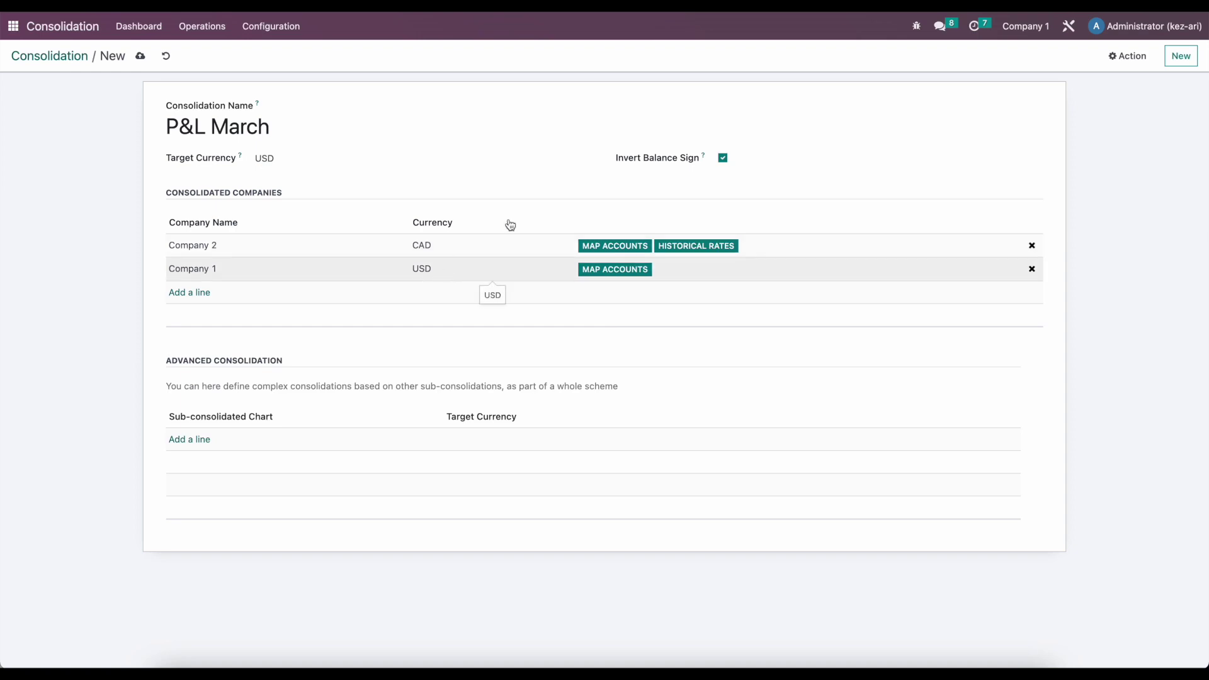
pyautogui.click(141, 56)
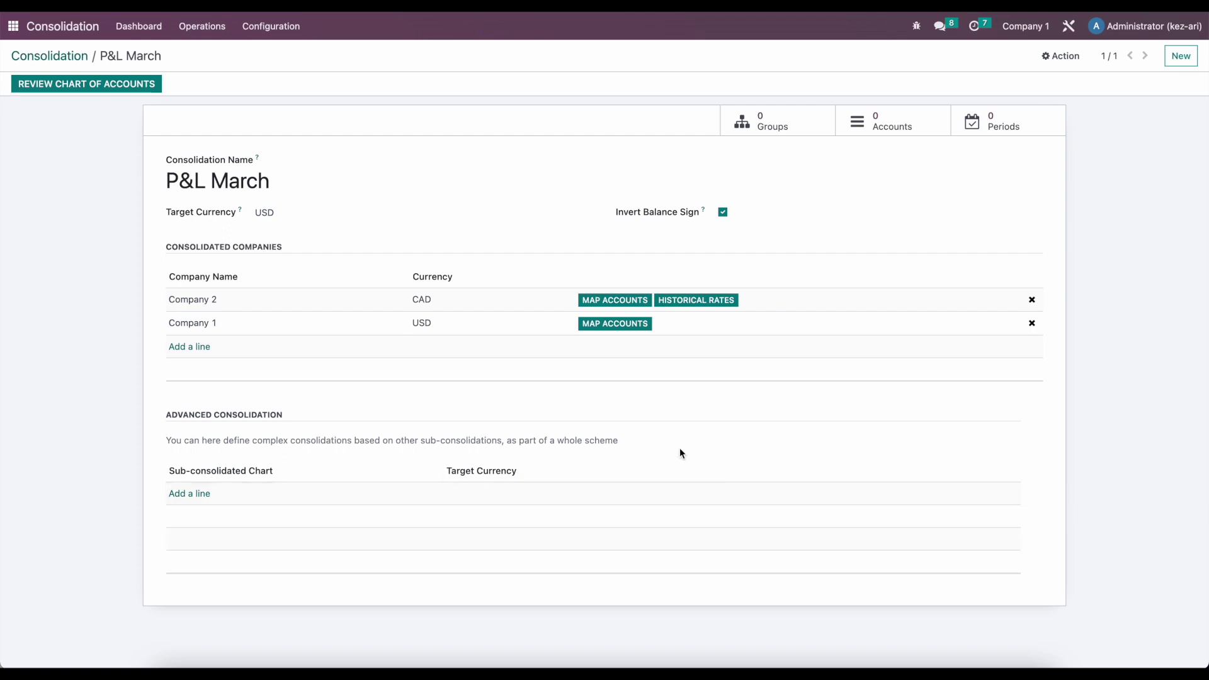
# Create an account group named "Revenue" for the P&L March consolidation, save it and return to the consolidation
pyautogui.click(790, 130)
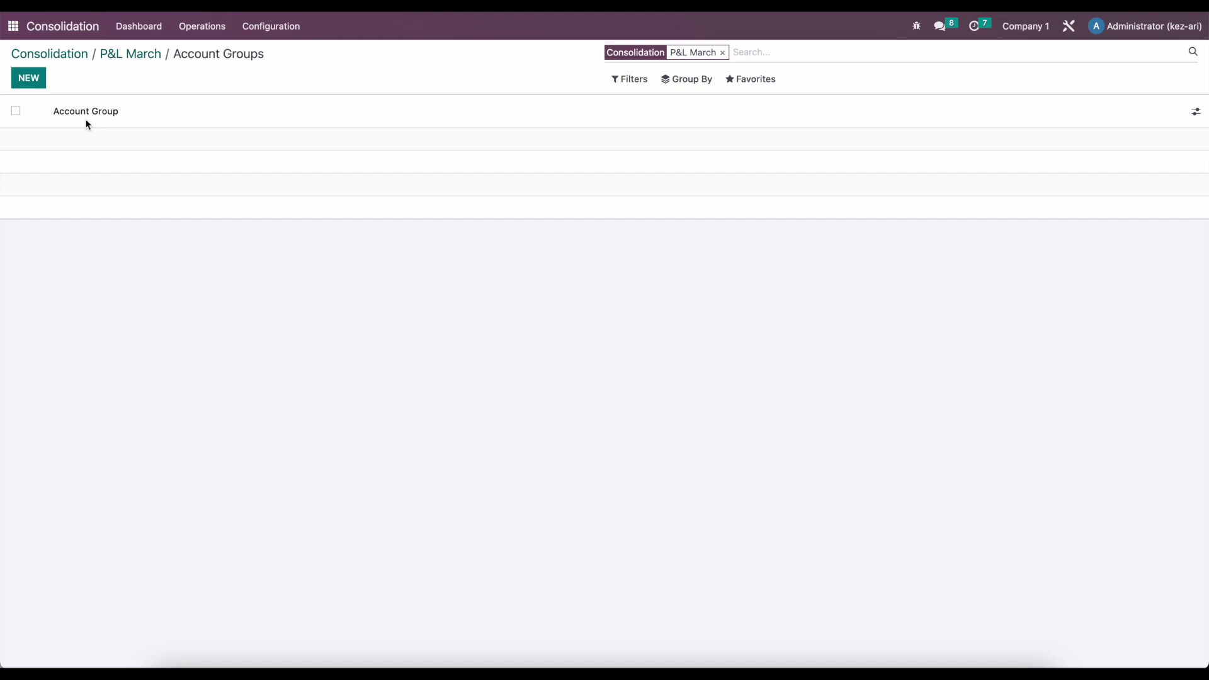
pyautogui.click(29, 77)
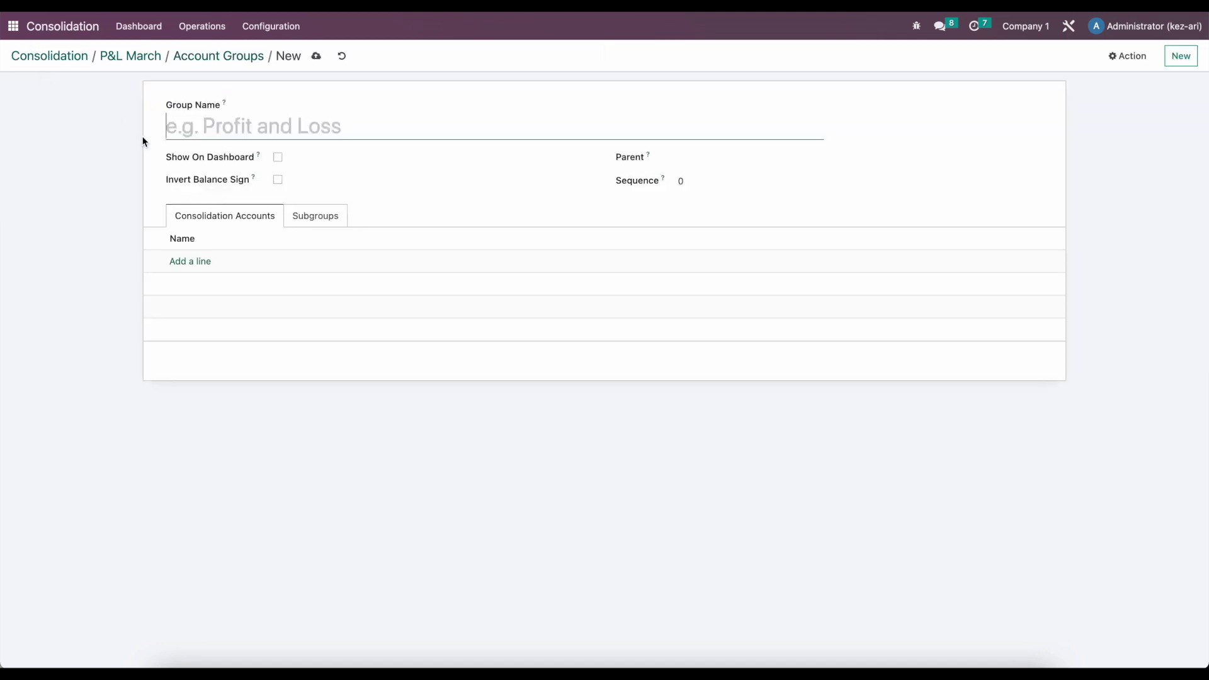
pyautogui.write('Revenue')
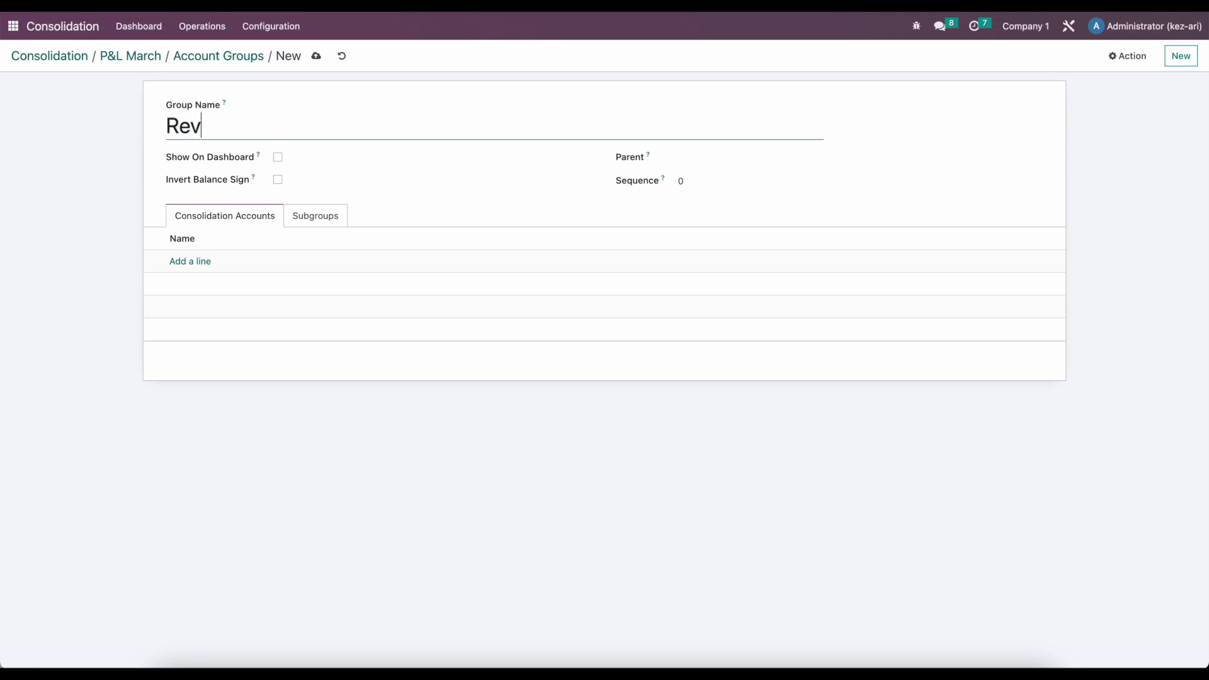
pyautogui.click(316, 56)
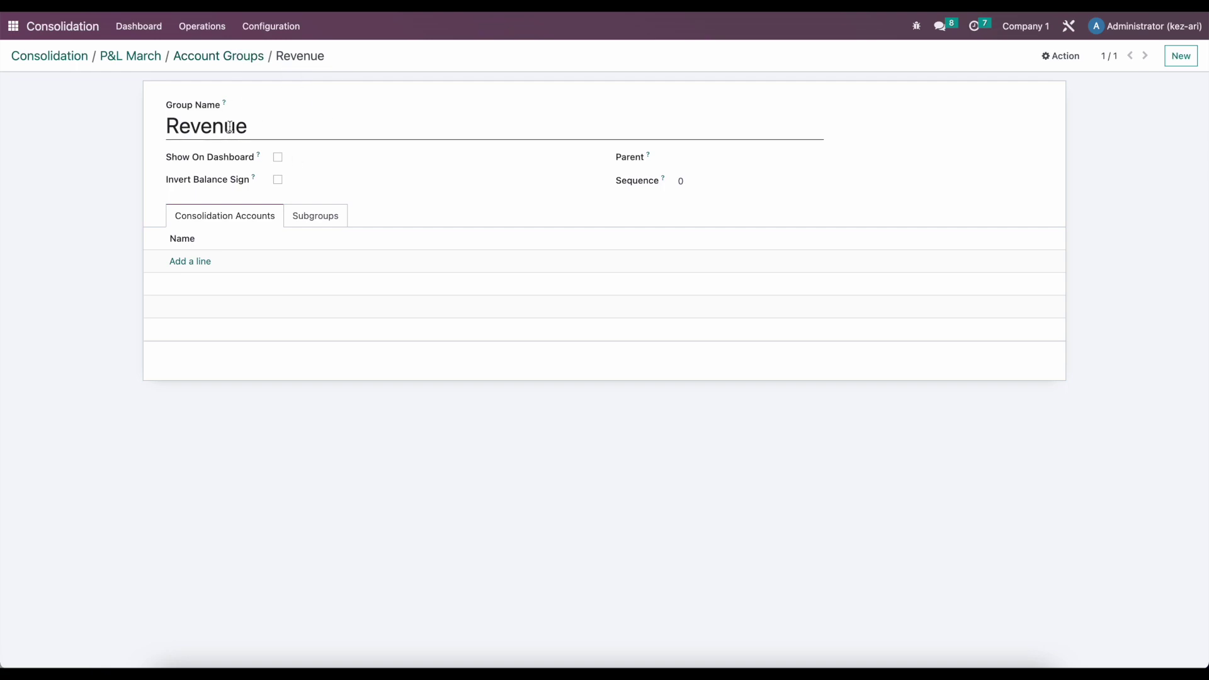
pyautogui.click(248, 60)
pyautogui.click(133, 60)
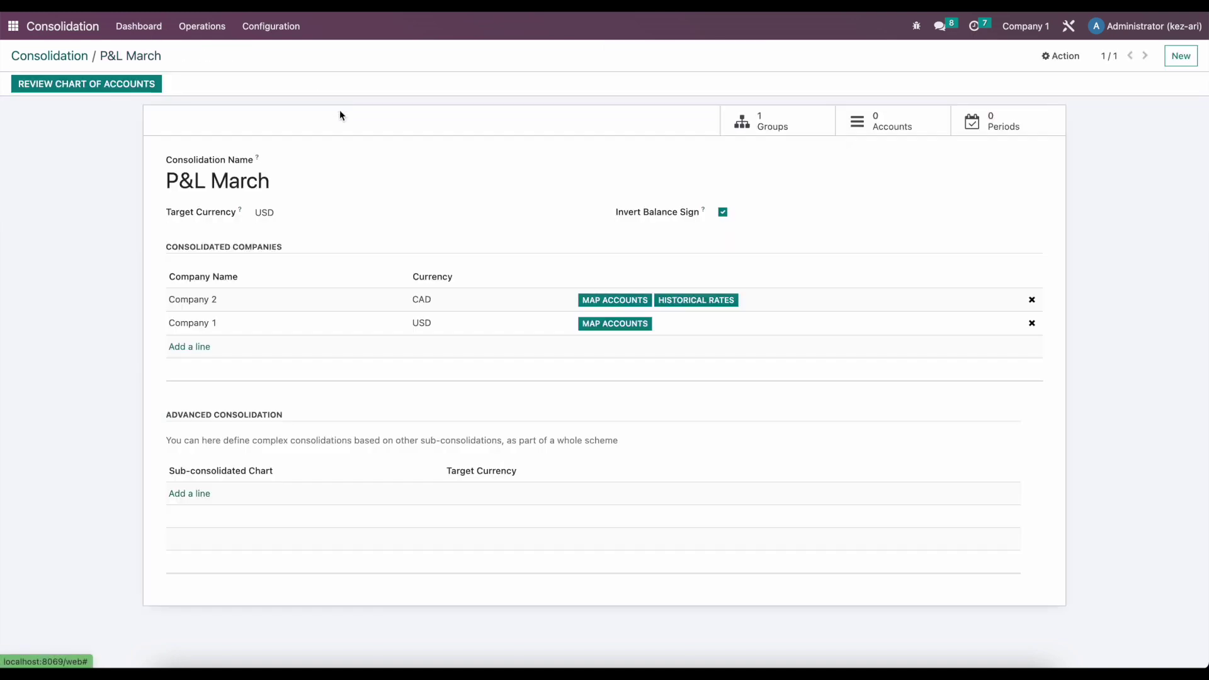
# Create a consolidation account named "Income" for P&L March with the Historical Rate conversion method and the Revenue group
pyautogui.click(894, 123)
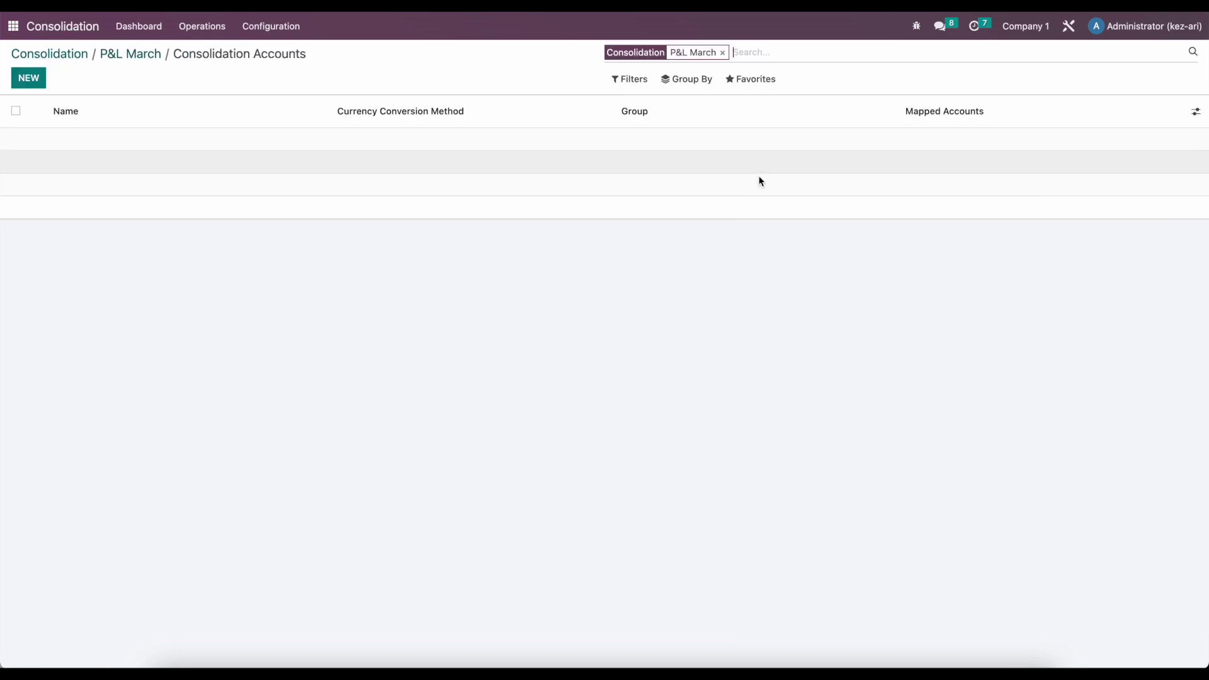
pyautogui.click(42, 79)
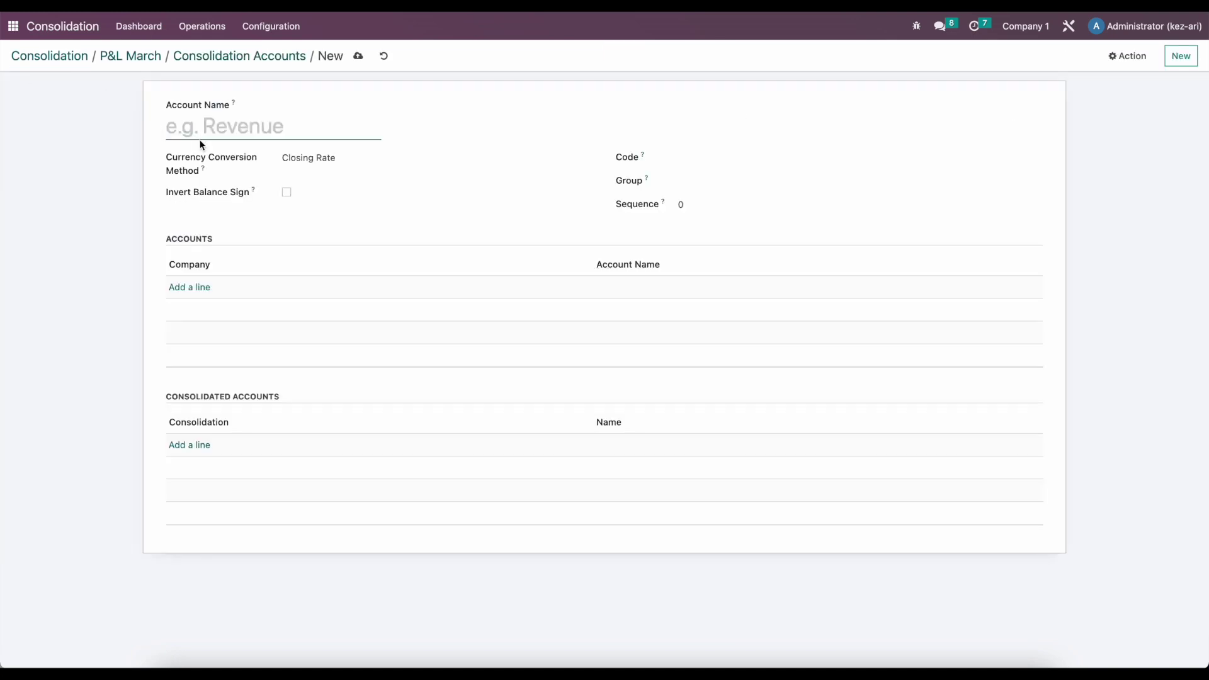
pyautogui.write('Income')
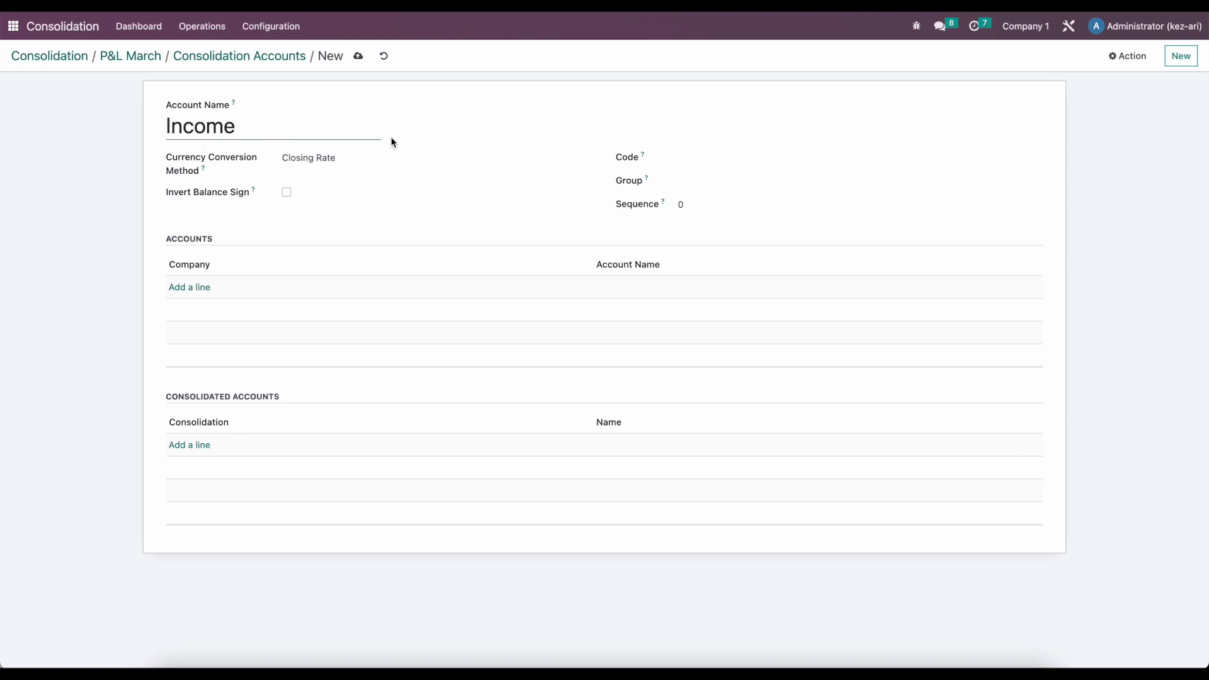
pyautogui.click(318, 162)
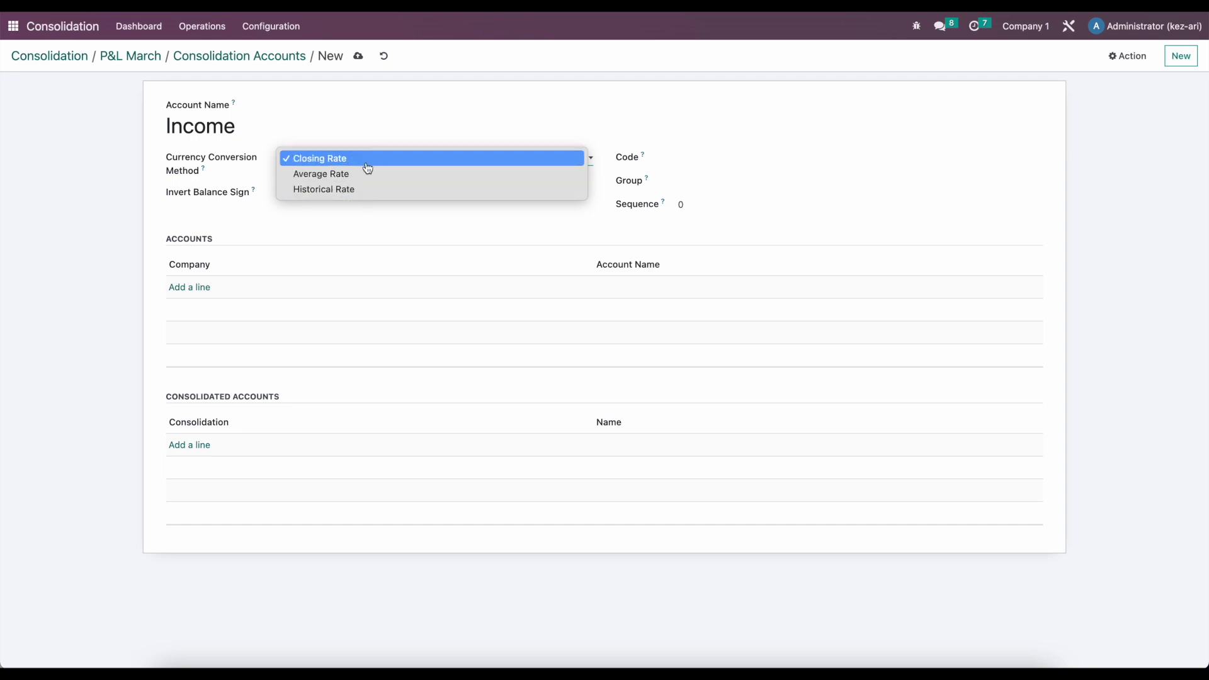
pyautogui.click(379, 107)
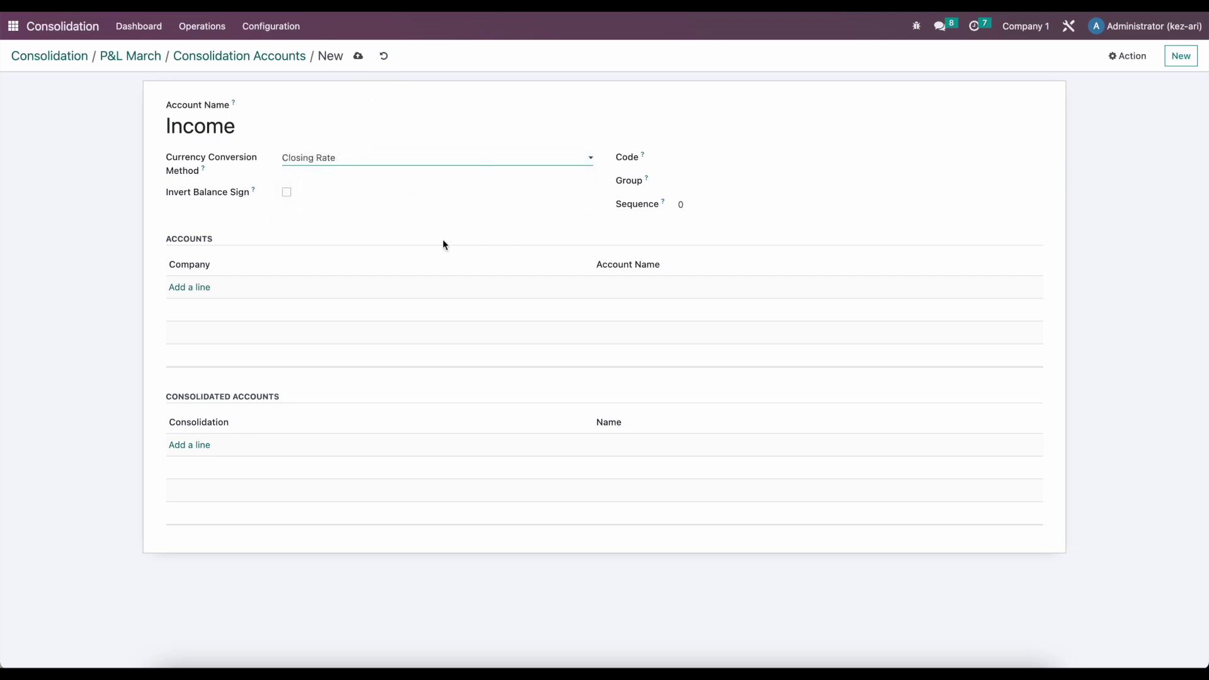
pyautogui.click(346, 164)
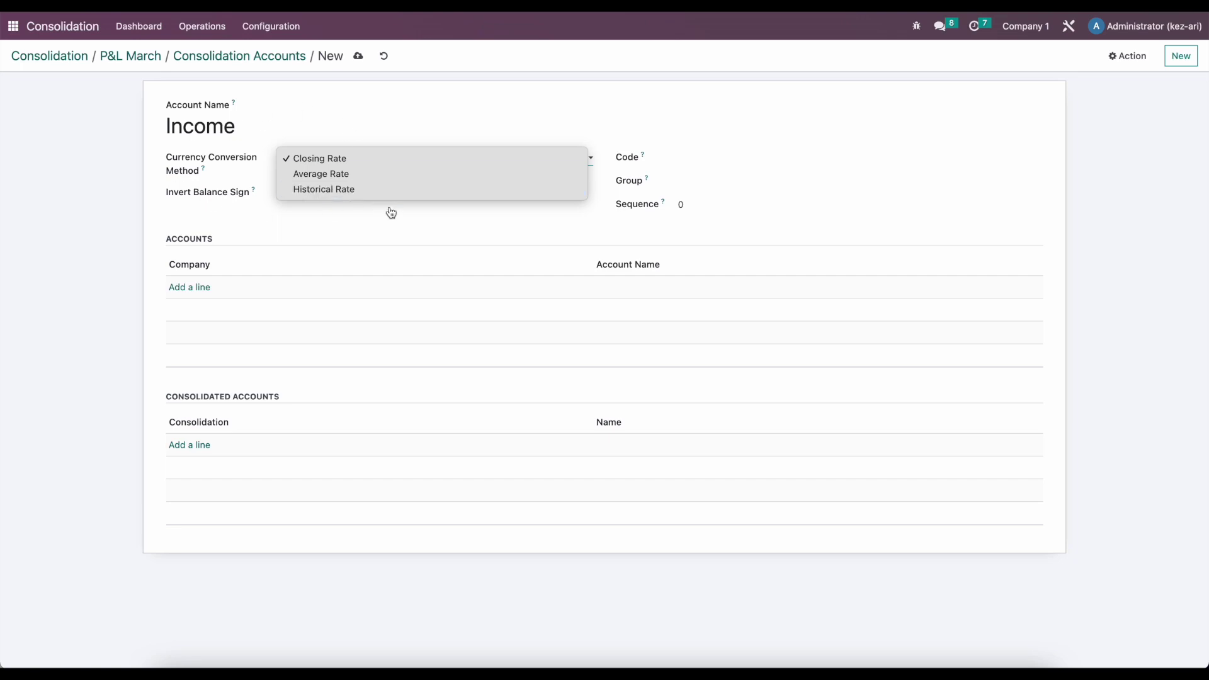
pyautogui.click(328, 190)
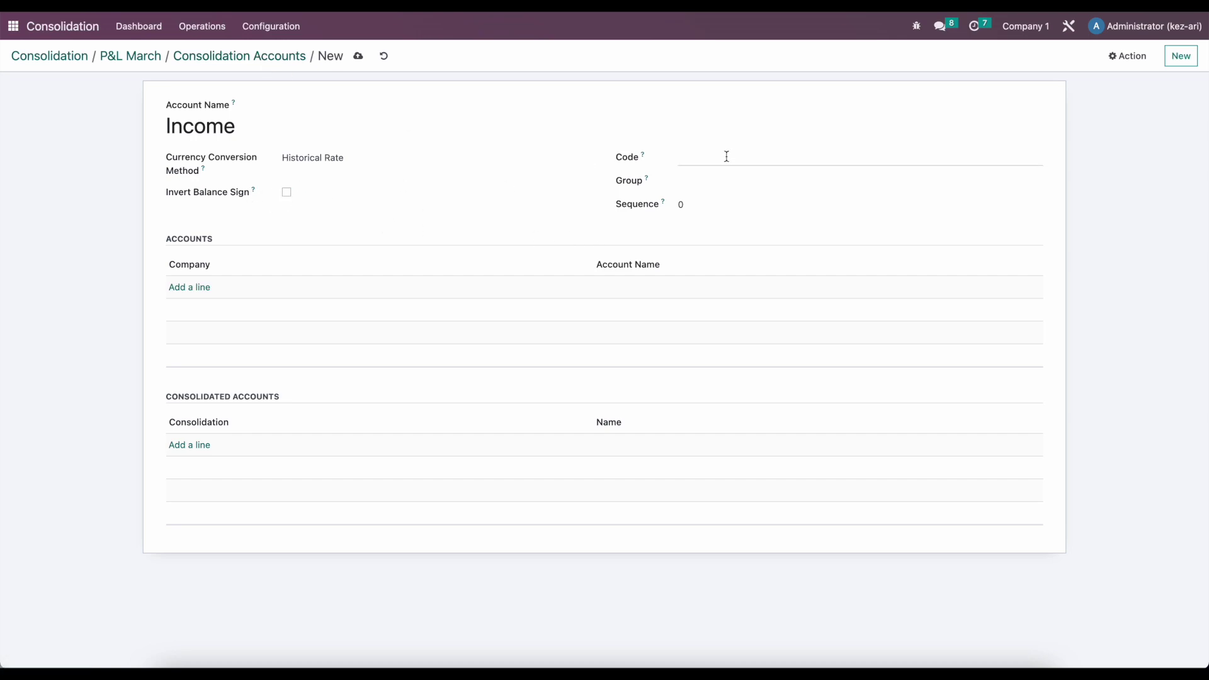
pyautogui.click(704, 180)
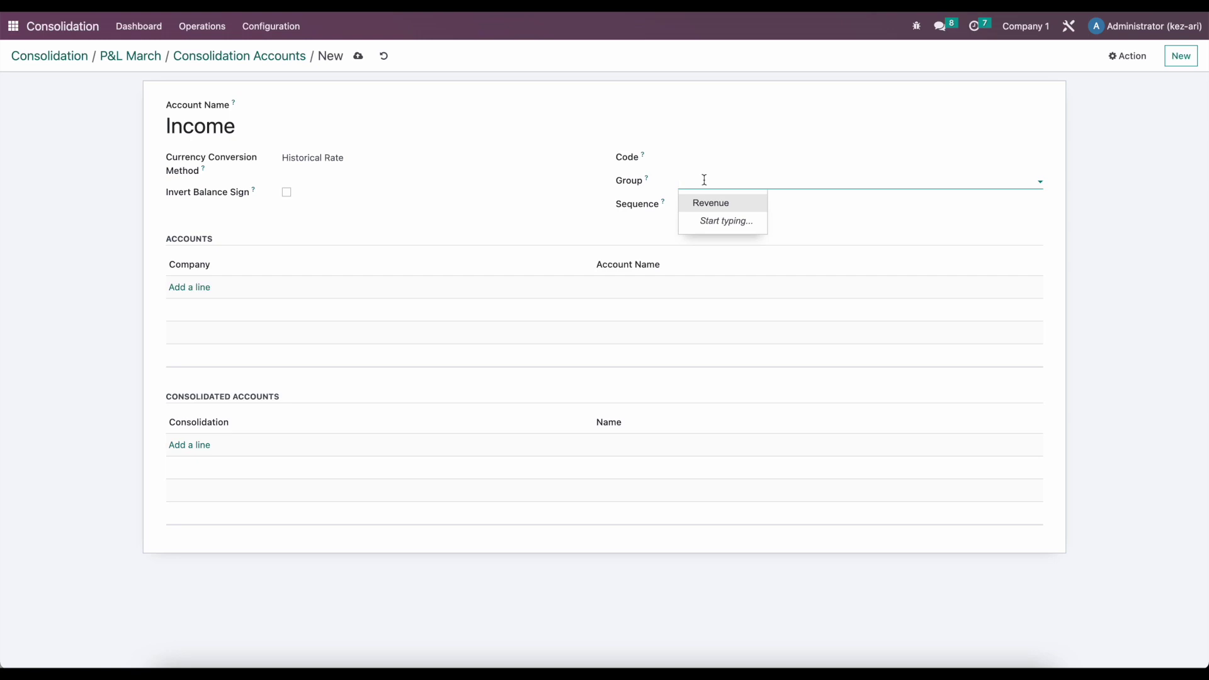
pyautogui.click(715, 209)
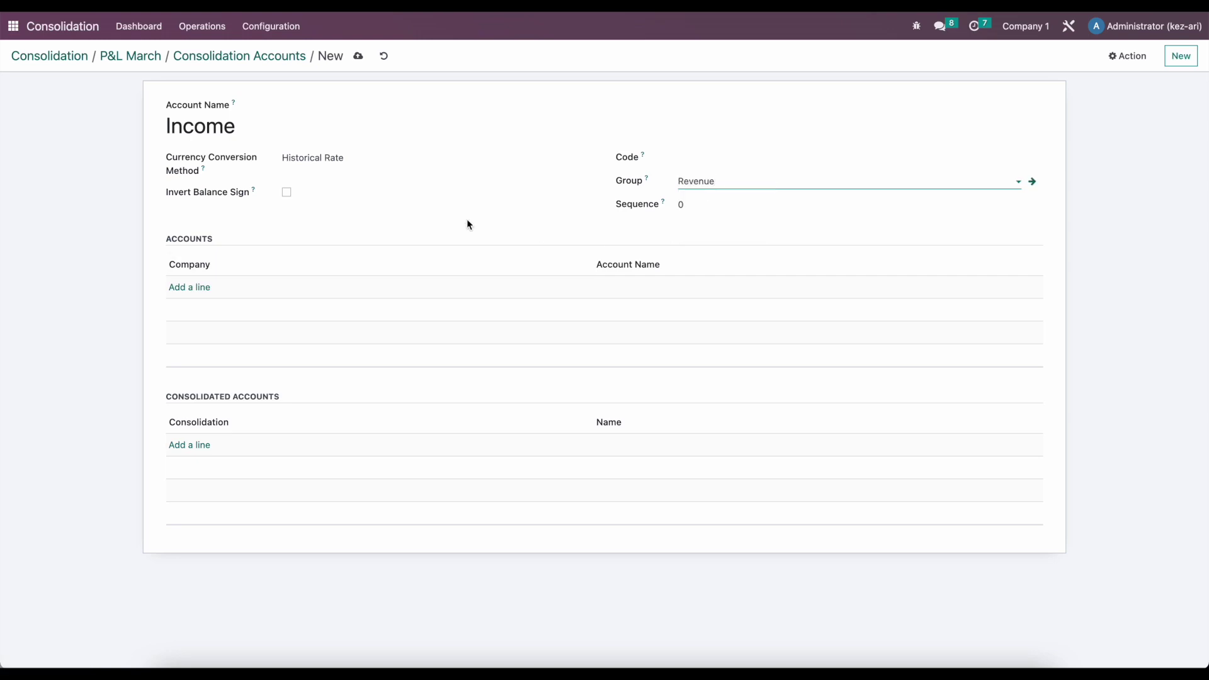
# Map every account of type Income from both companies to the Income consolidation account and save it
pyautogui.click(203, 288)
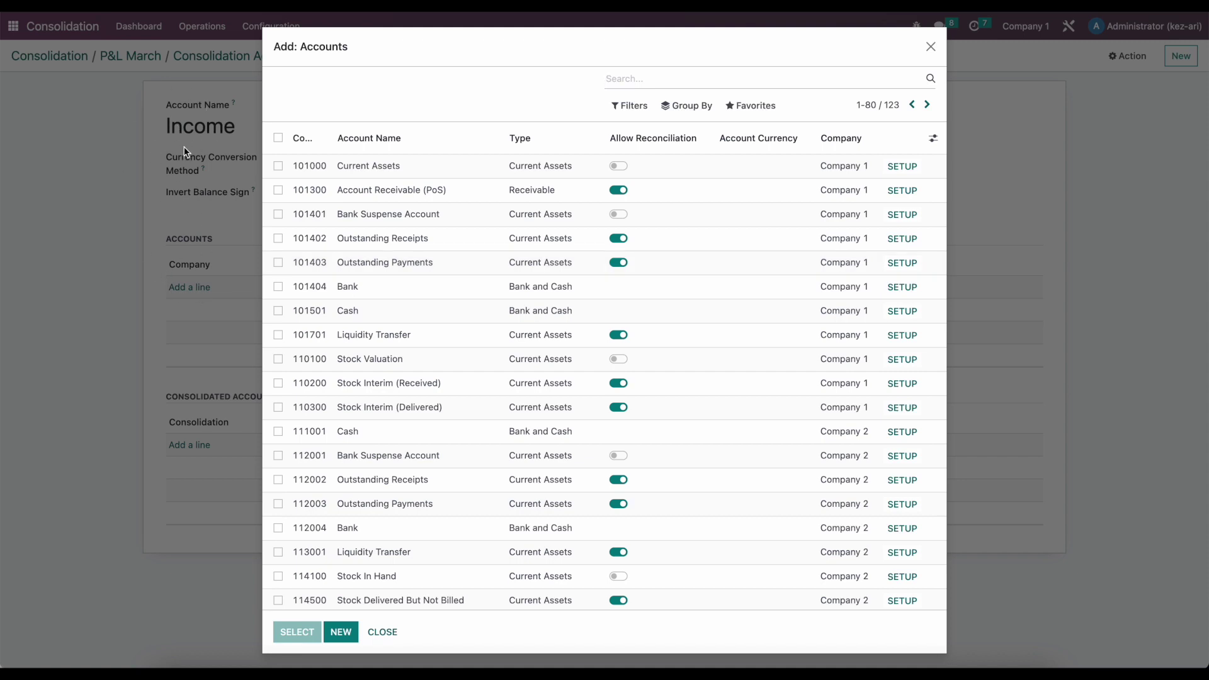
pyautogui.write('Income')
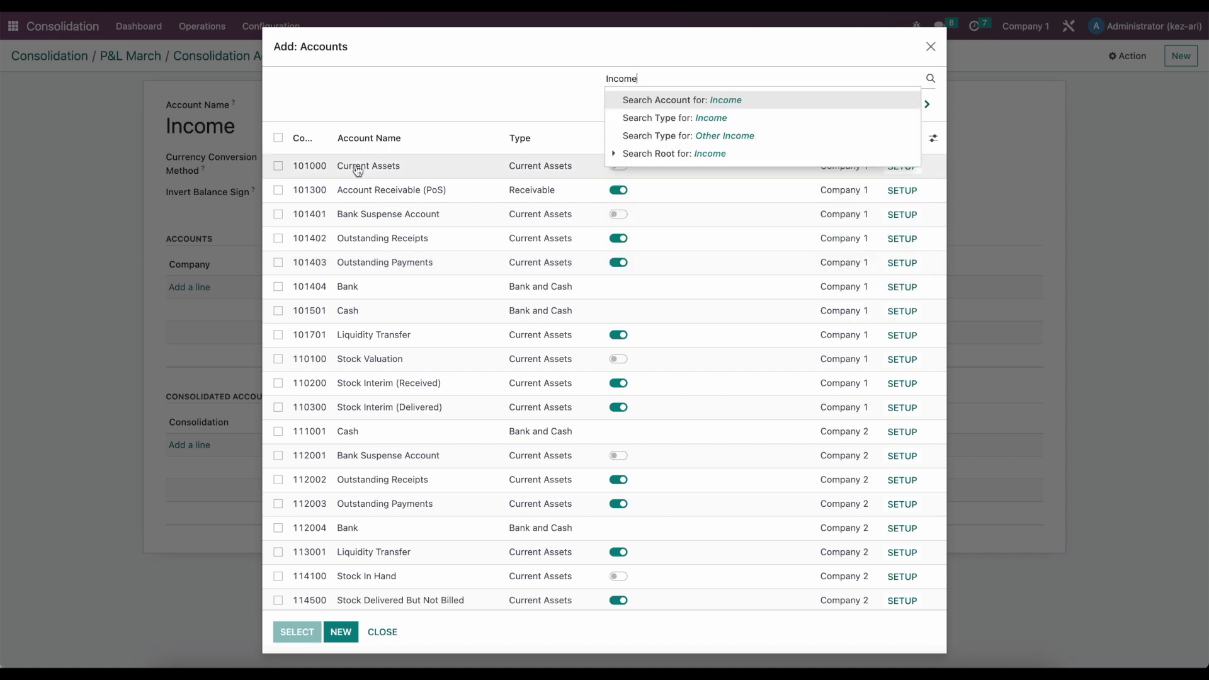
pyautogui.click(658, 121)
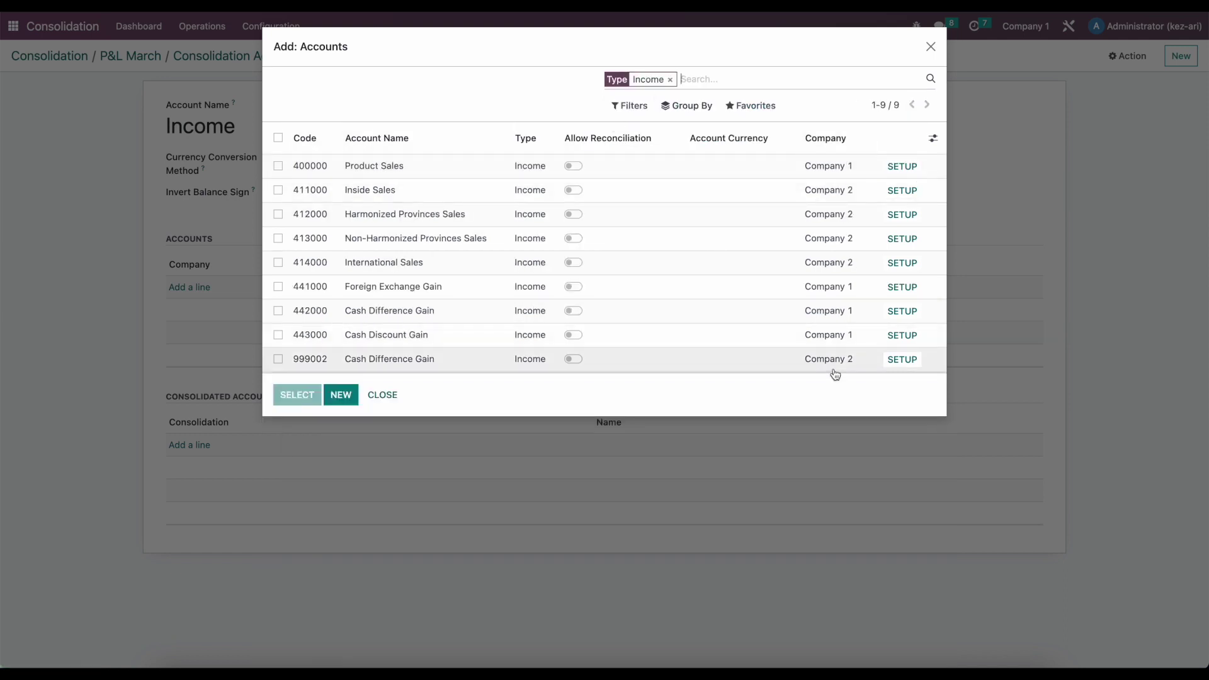
pyautogui.click(278, 138)
pyautogui.click(297, 395)
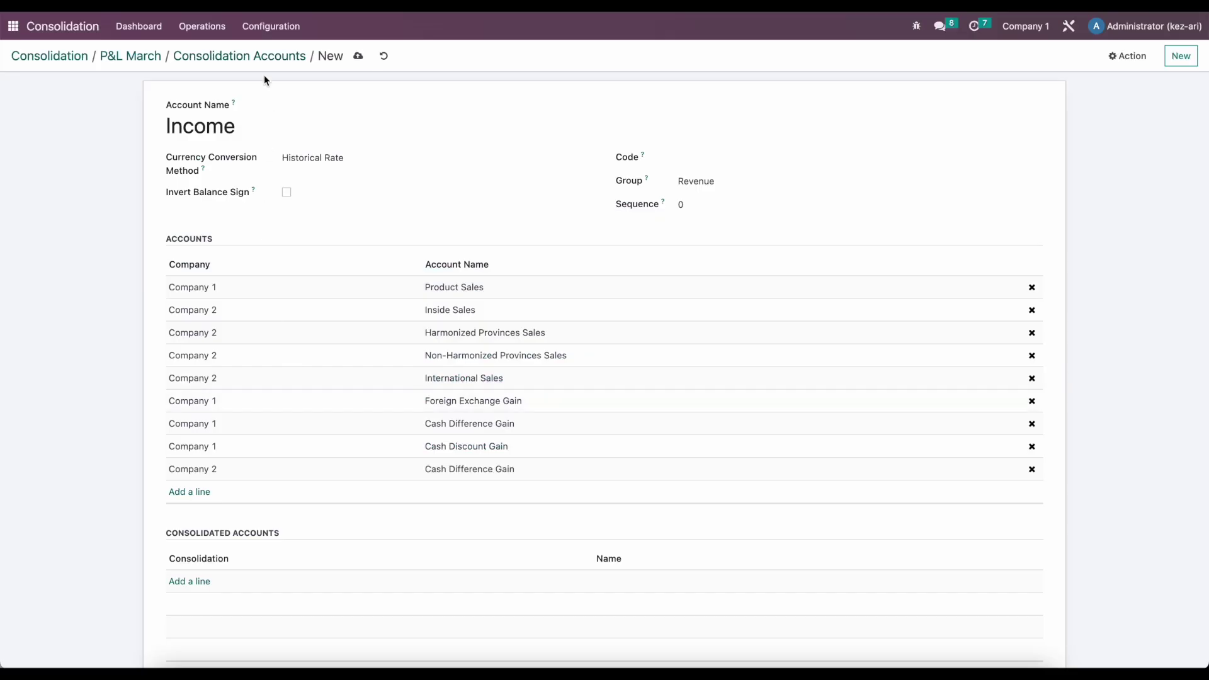
pyautogui.click(356, 56)
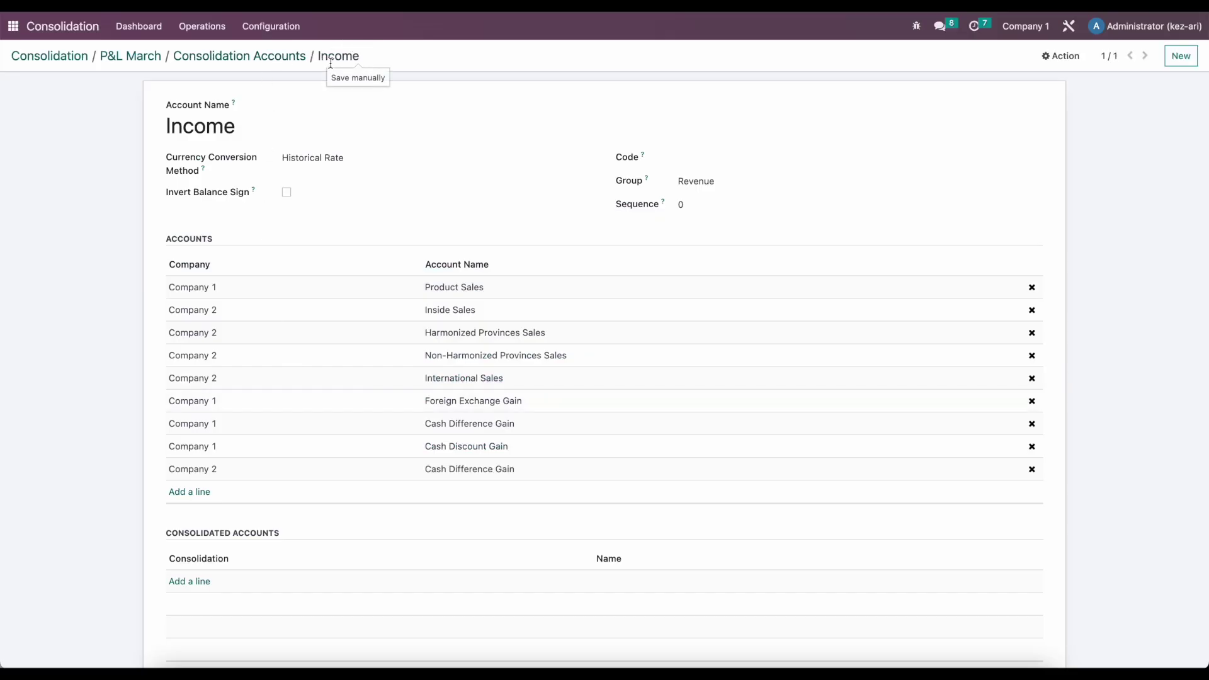
# Start another consolidation account named "Other Income" and assign it to the Revenue group
pyautogui.click(259, 55)
pyautogui.click(25, 78)
pyautogui.write('Other Income')
pyautogui.click(737, 181)
pyautogui.click(726, 202)
# Map all accounts of type Other Income to the Other Income consolidation account and save it
pyautogui.click(190, 287)
pyautogui.write('Other ')
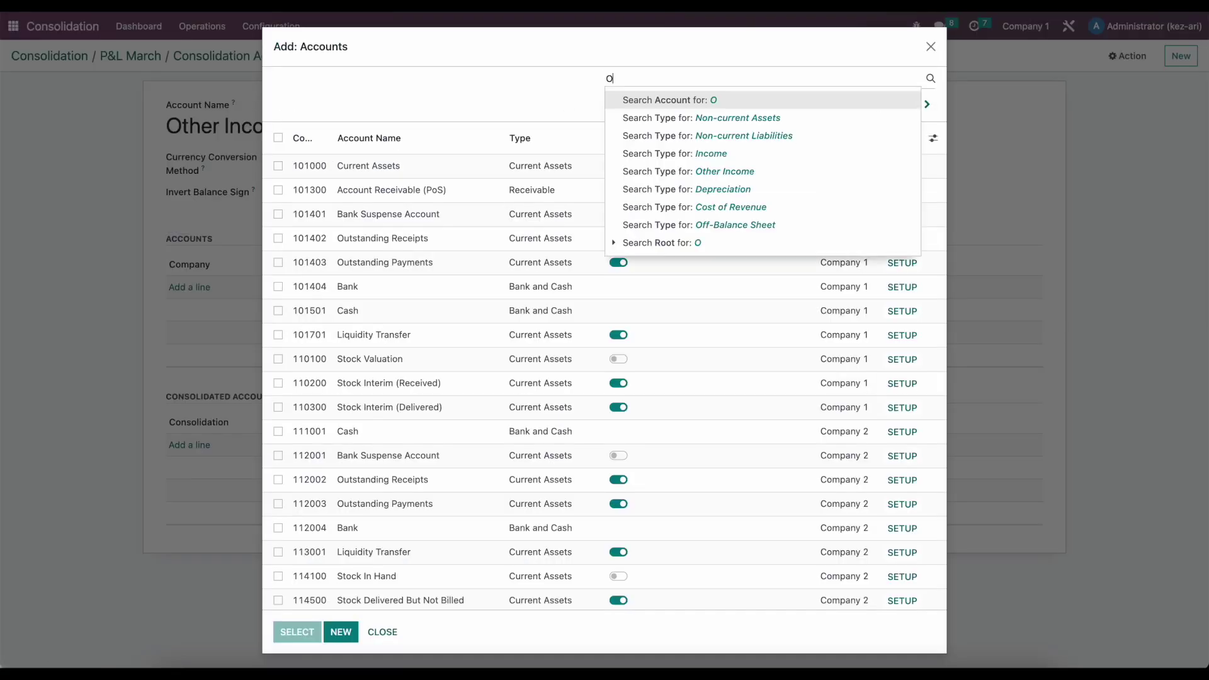
pyautogui.write('Income')
pyautogui.press('Down')
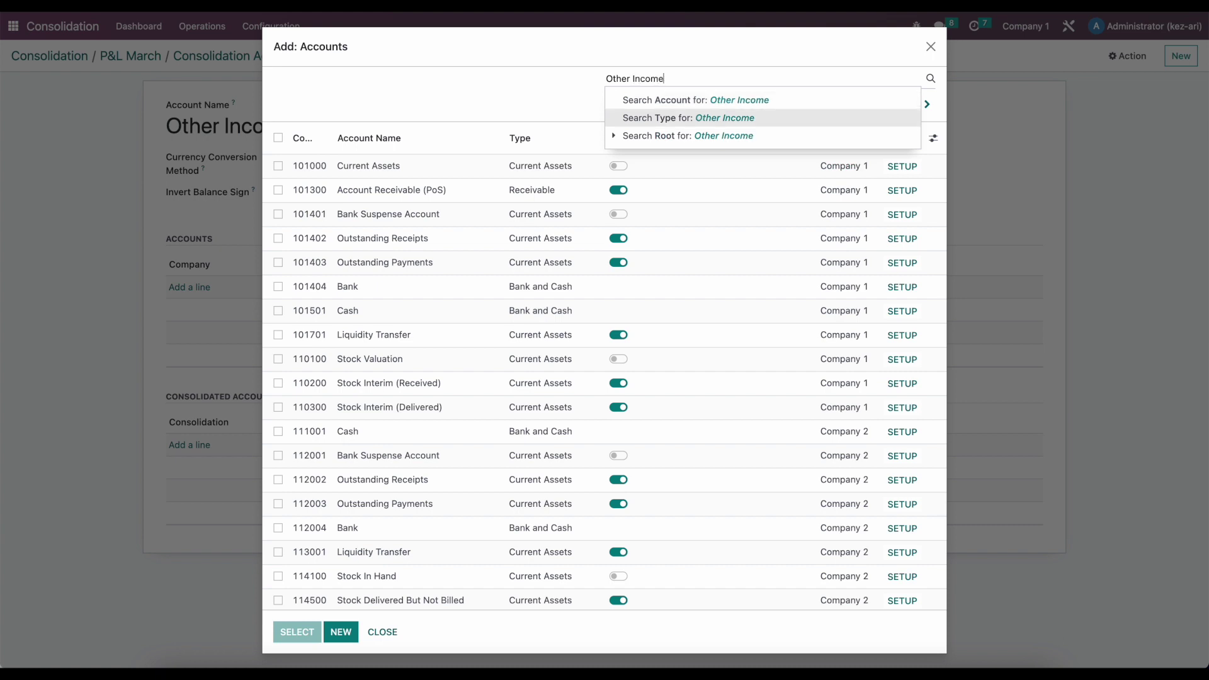
pyautogui.press('Return')
pyautogui.click(278, 138)
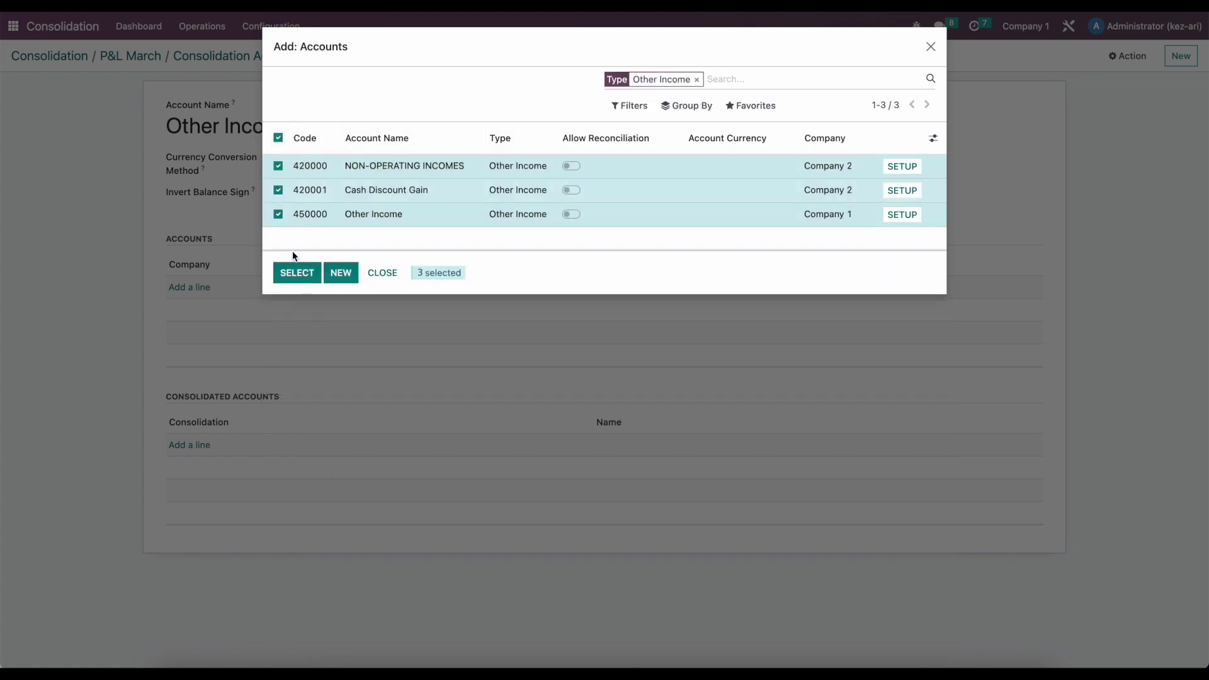
pyautogui.click(294, 272)
pyautogui.click(354, 55)
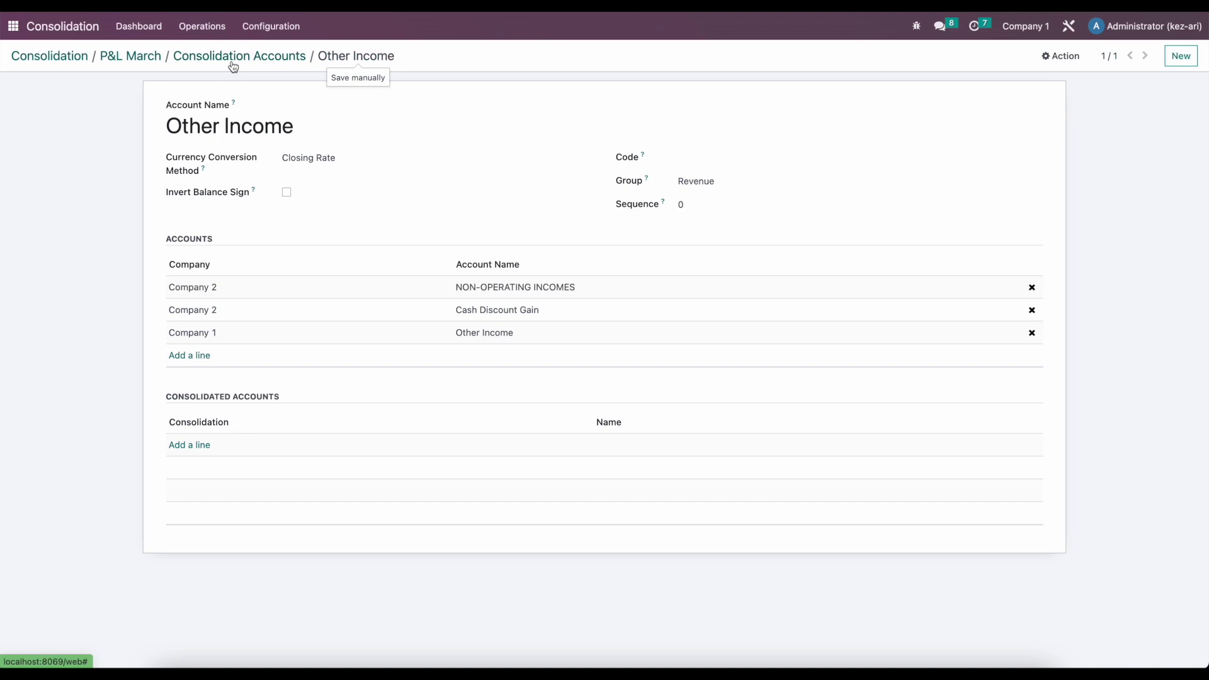
# Create an "Expenses" consolidation account mapped to all accounts matching the Expenses filter, save it and return to the consolidation accounts list
pyautogui.click(233, 65)
pyautogui.click(26, 80)
pyautogui.write('Expenses')
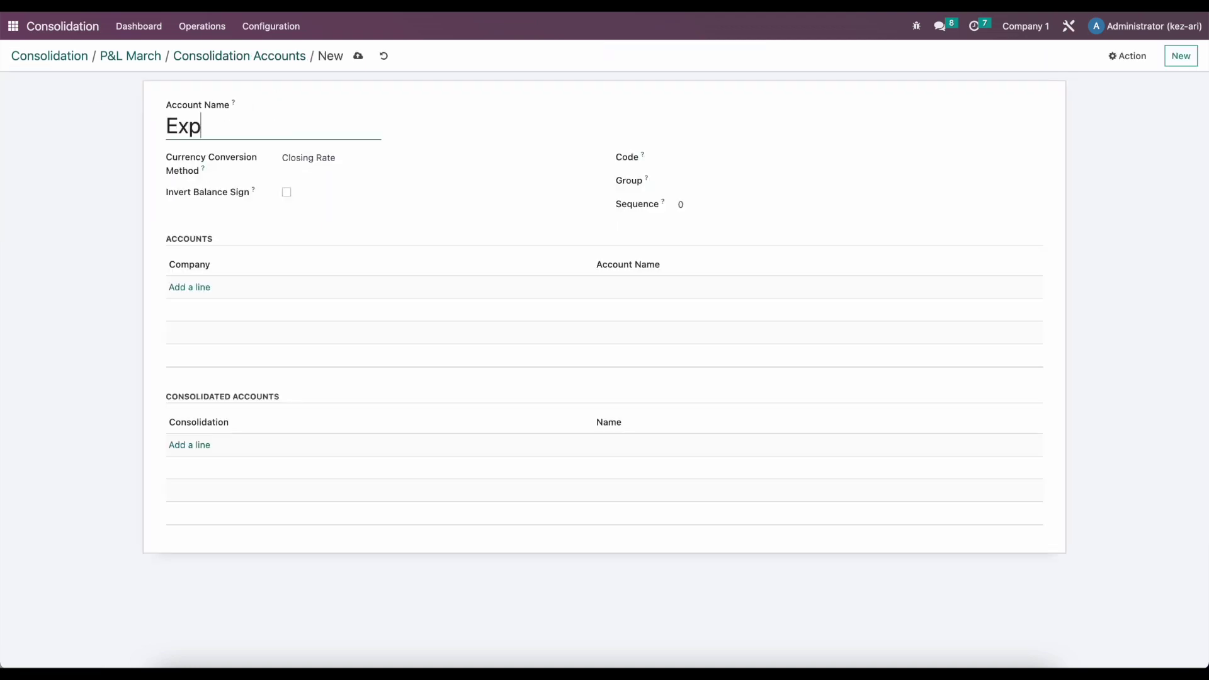
pyautogui.click(195, 286)
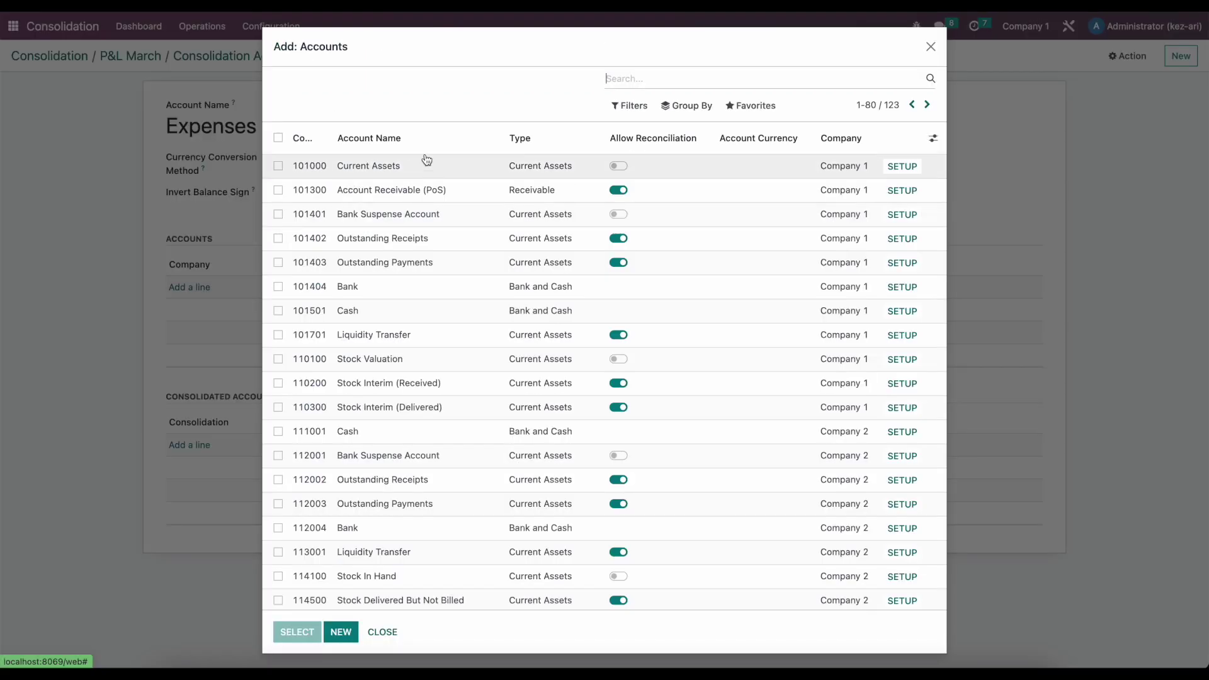
pyautogui.click(631, 105)
pyautogui.click(638, 238)
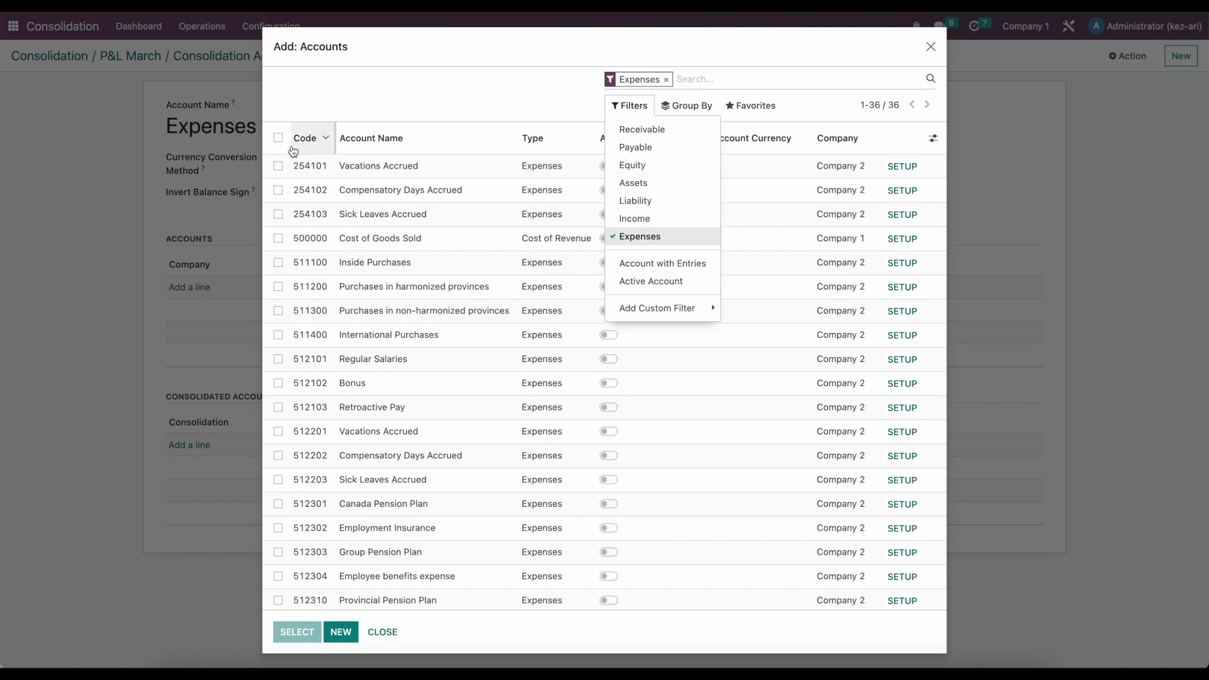
pyautogui.click(278, 137)
pyautogui.scroll(-5, 378, 312)
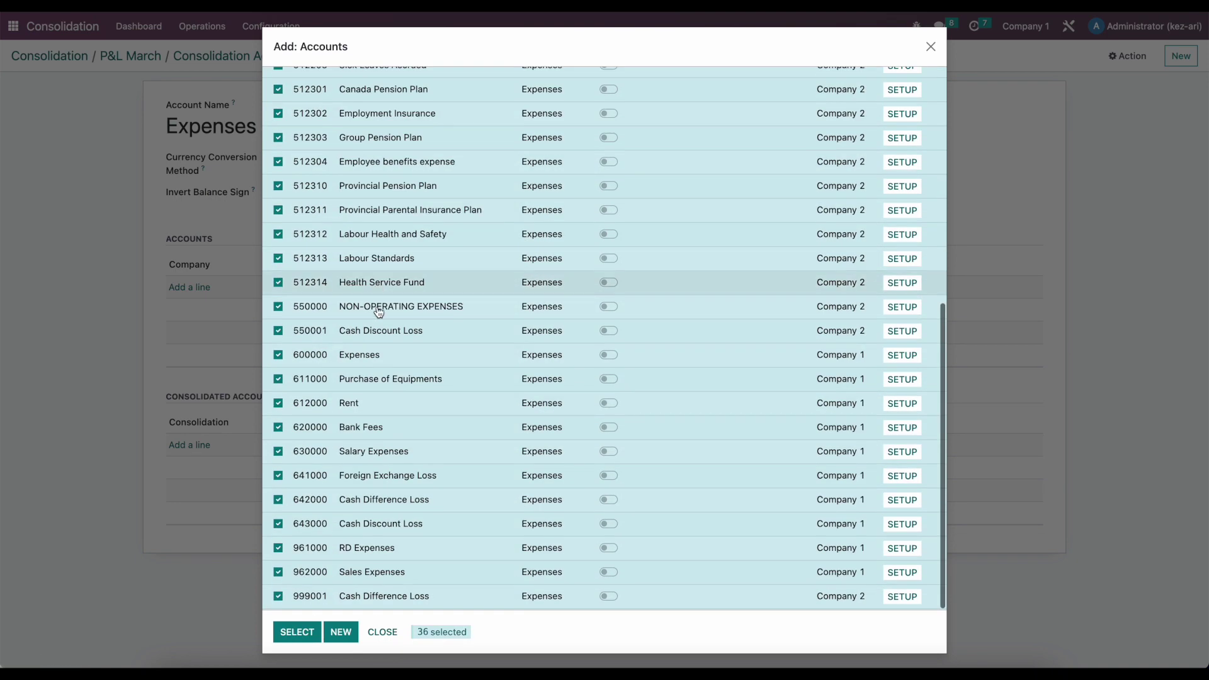
pyautogui.click(293, 631)
pyautogui.click(357, 60)
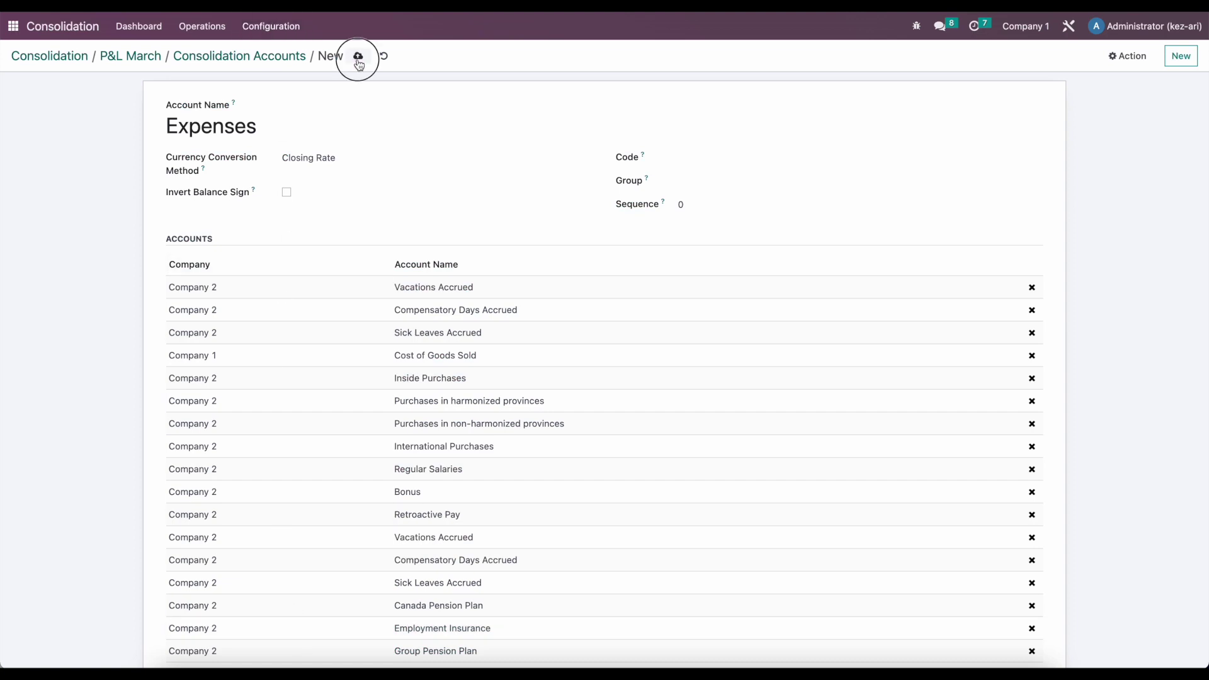
pyautogui.click(238, 57)
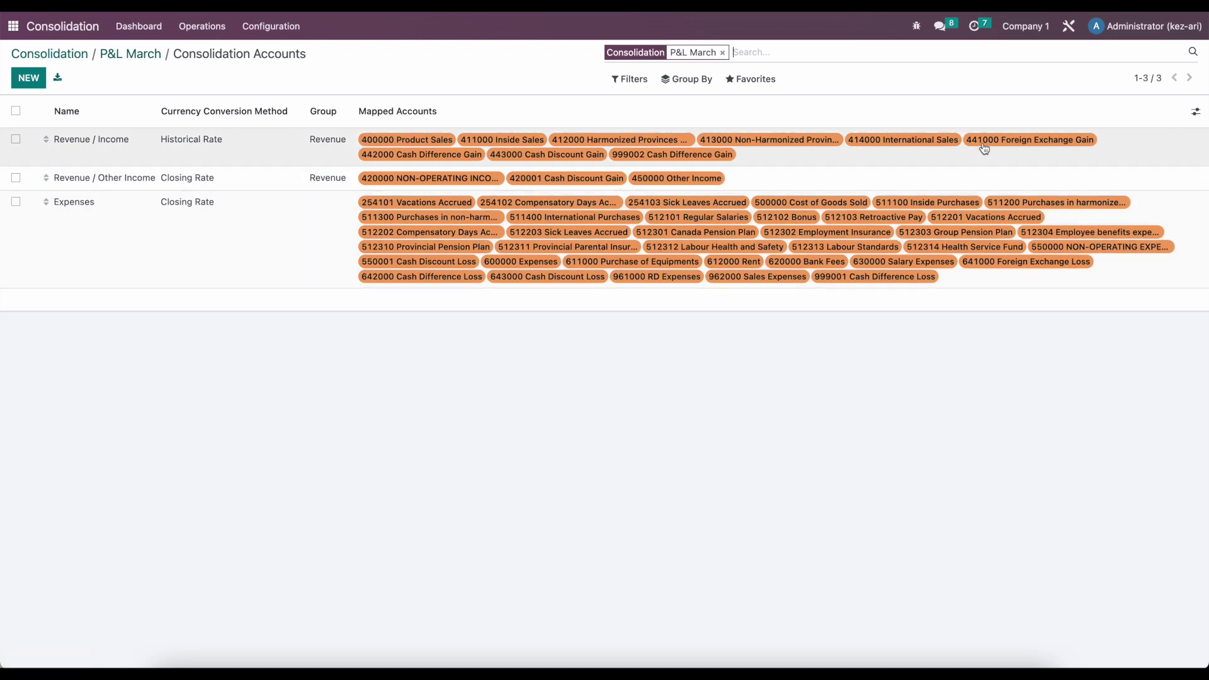
# Check which companies are active for the session and return to the P&L March consolidation
pyautogui.click(1025, 26)
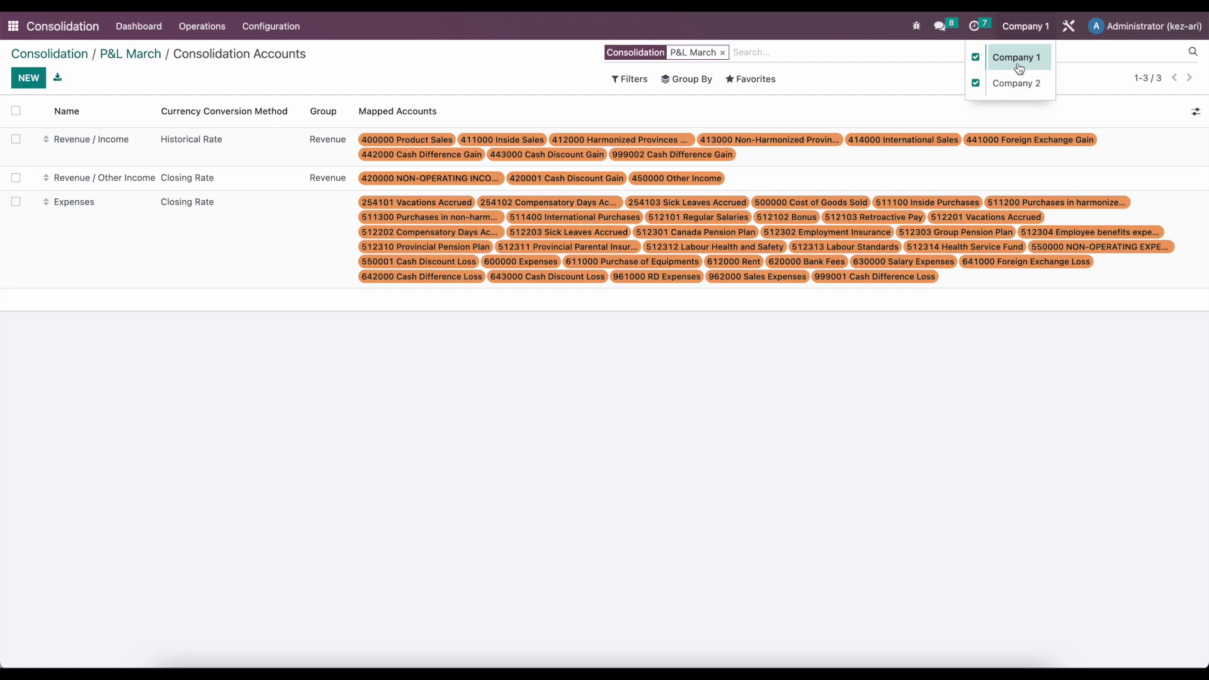
pyautogui.click(592, 415)
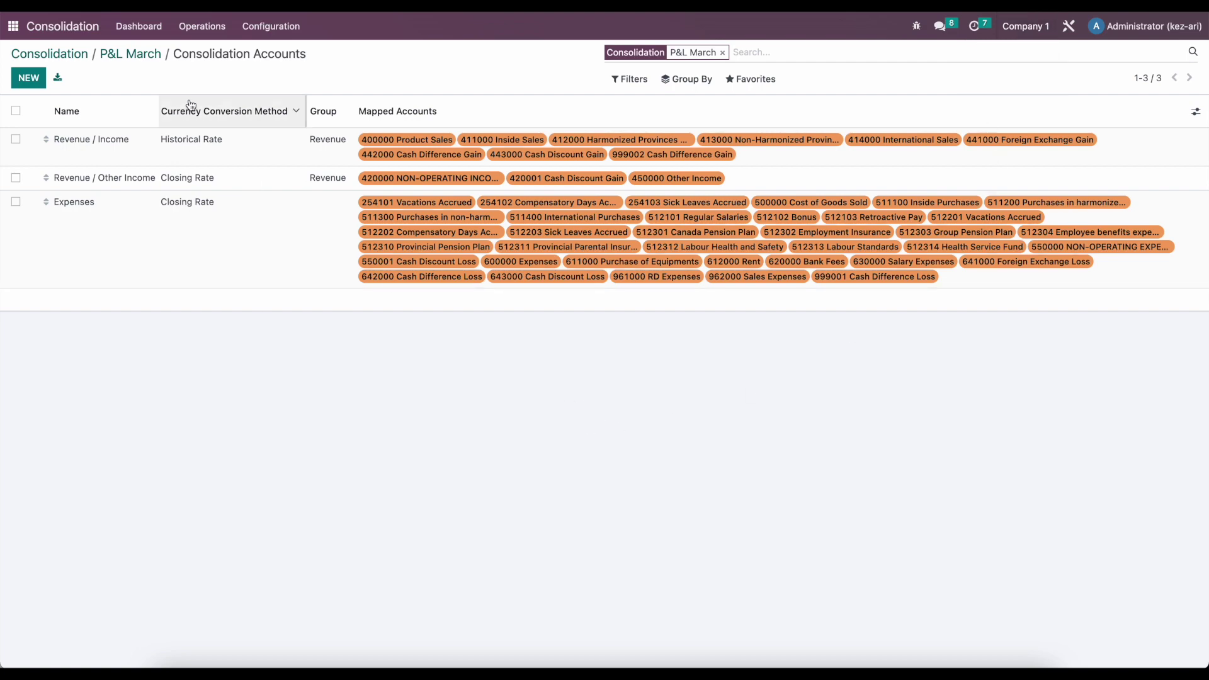
pyautogui.click(143, 60)
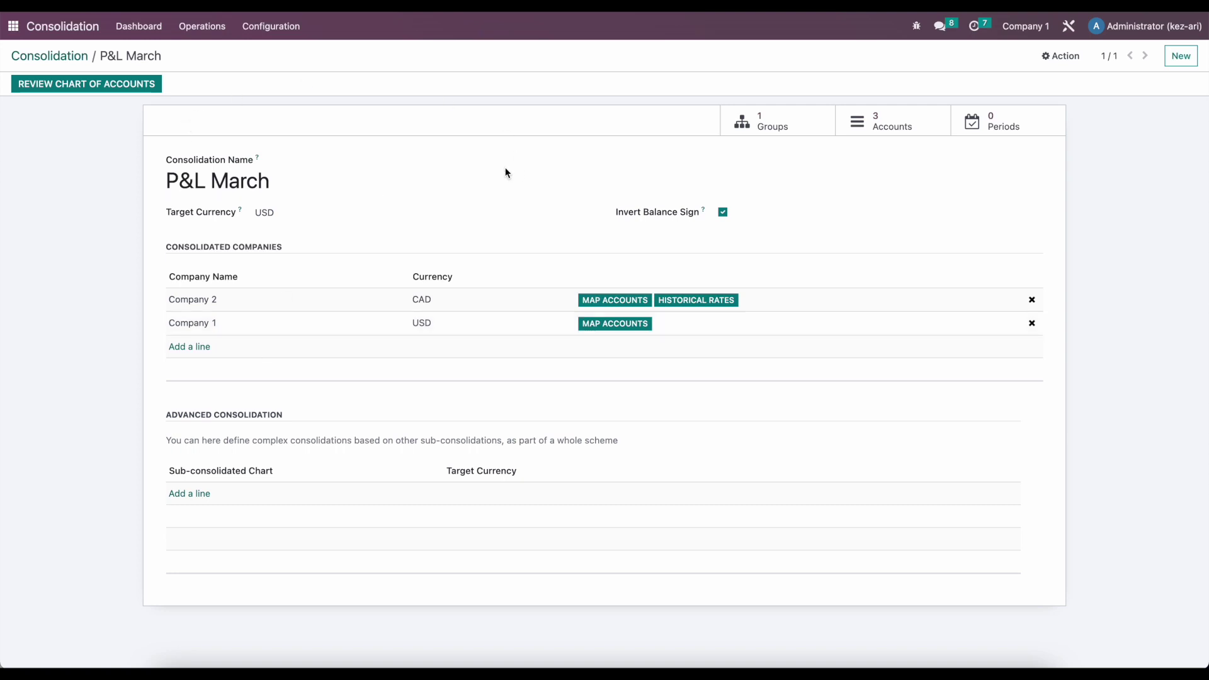
# Create an analysis period for P&L March with start date 03/01/2023 and end date 03/31/2023
pyautogui.click(992, 128)
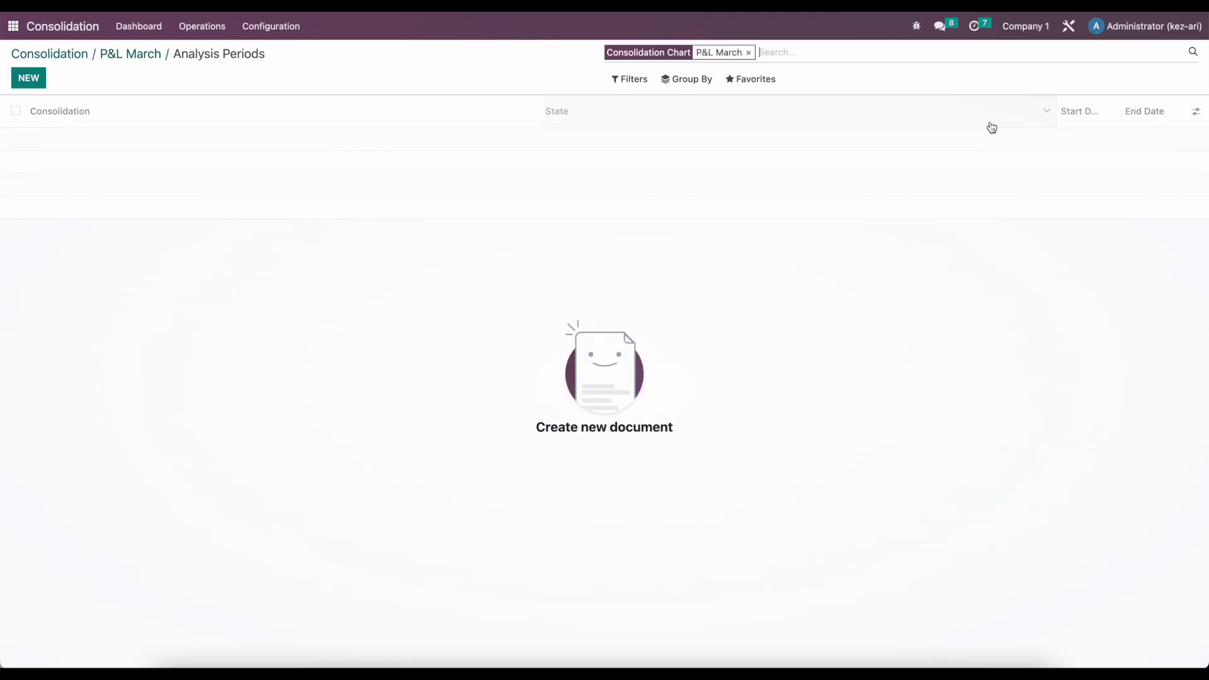
pyautogui.click(25, 78)
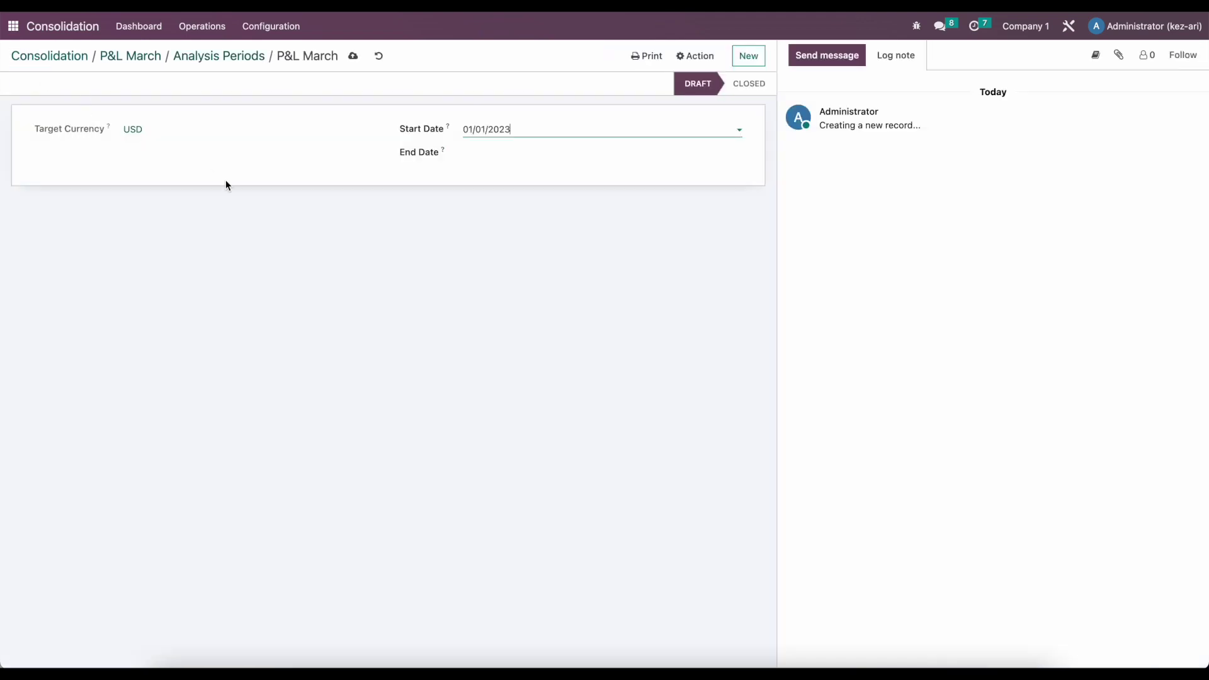
pyautogui.click(493, 131)
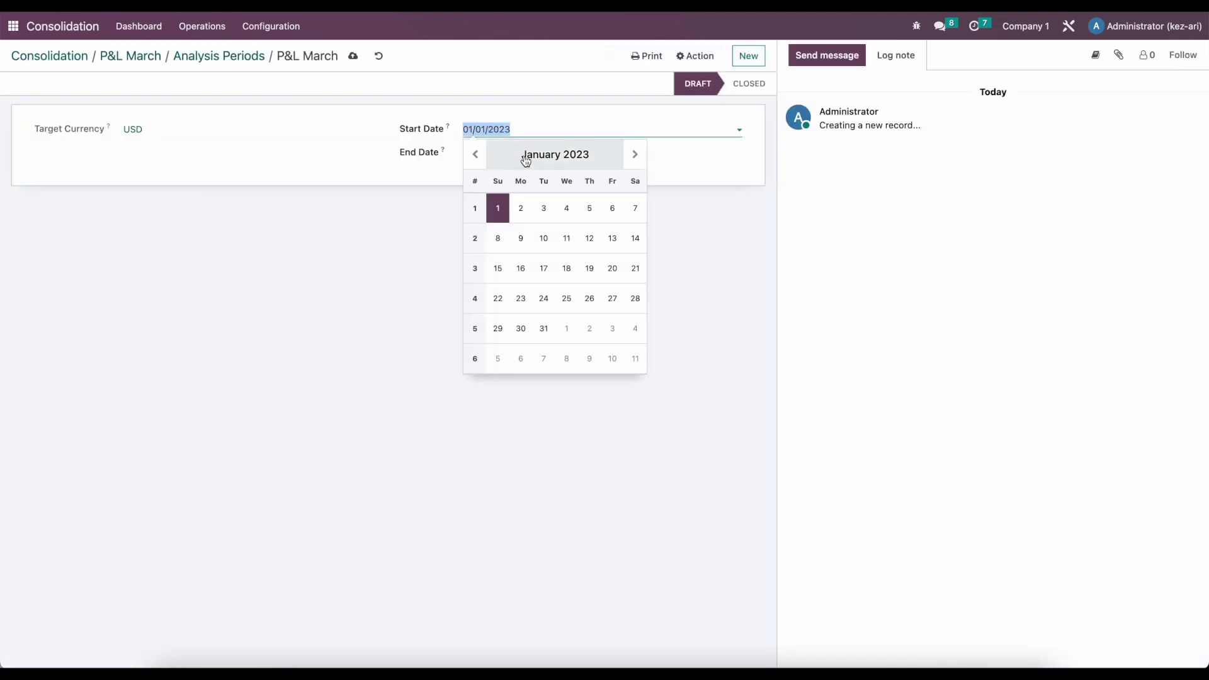
pyautogui.click(635, 154)
pyautogui.click(635, 155)
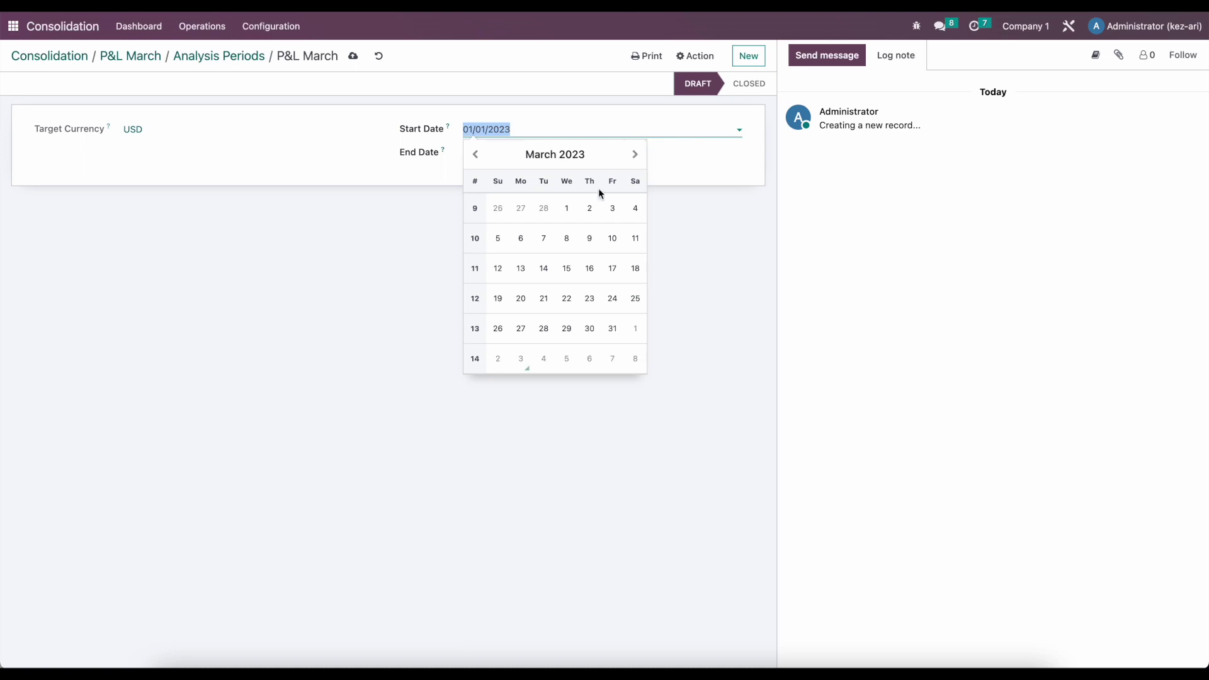
pyautogui.click(566, 208)
pyautogui.click(523, 154)
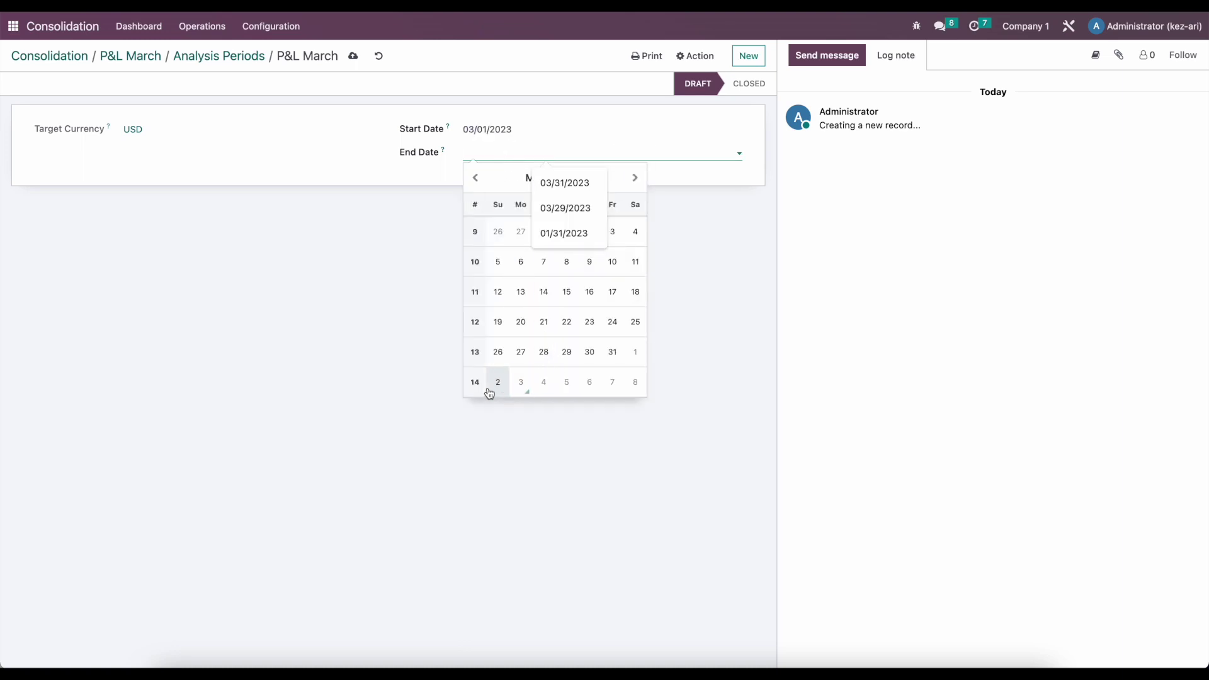
pyautogui.click(611, 351)
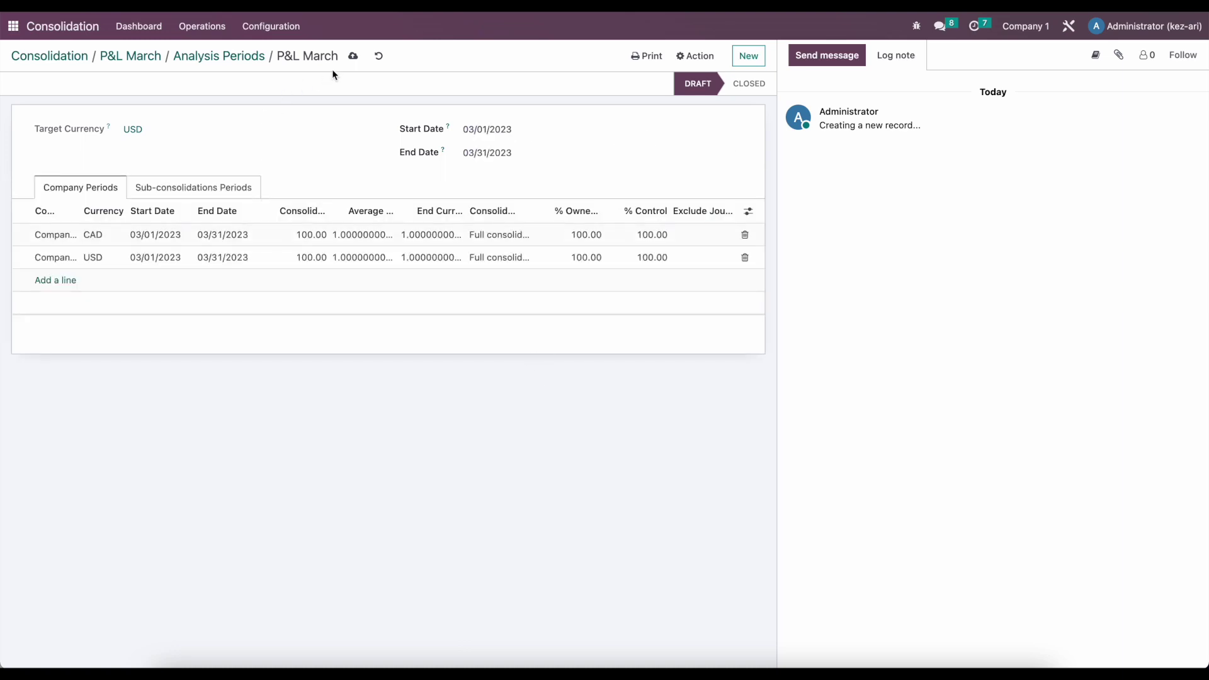
# Save and recompute the new analysis period, and go to the consolidation dashboard
pyautogui.click(353, 56)
pyautogui.click(74, 85)
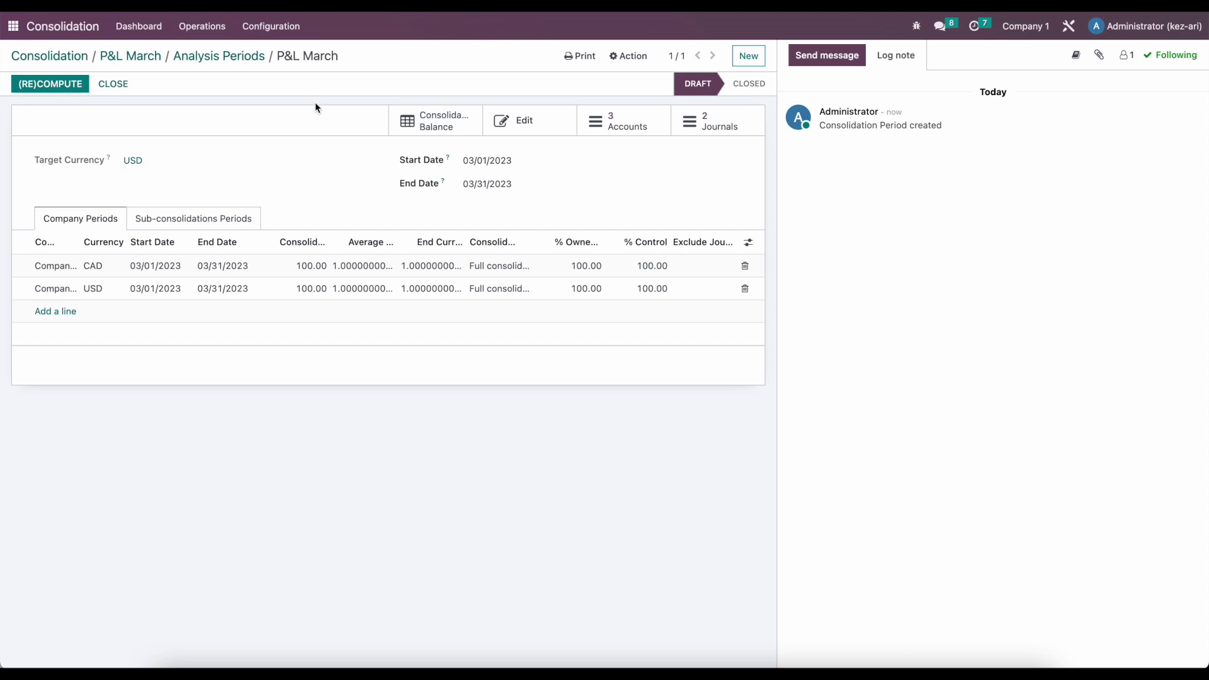
pyautogui.click(141, 31)
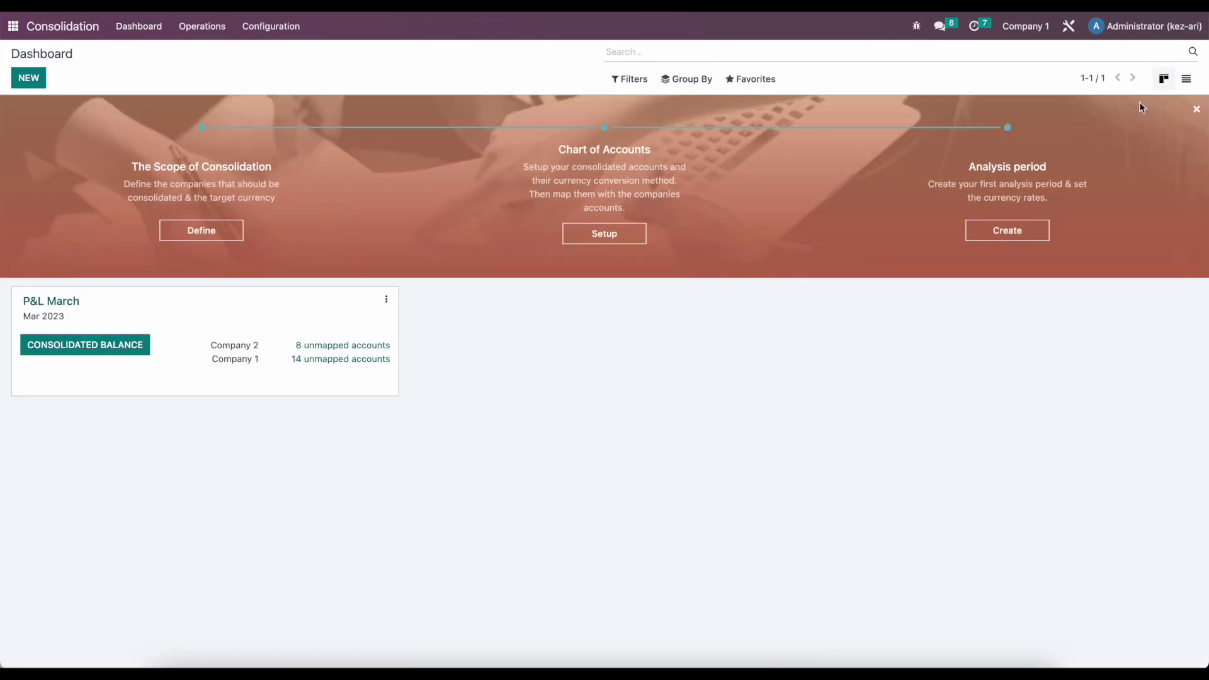
# Remove the onboarding tips from the dashboard and check the company periods of the P&L March analysis period
pyautogui.click(1196, 109)
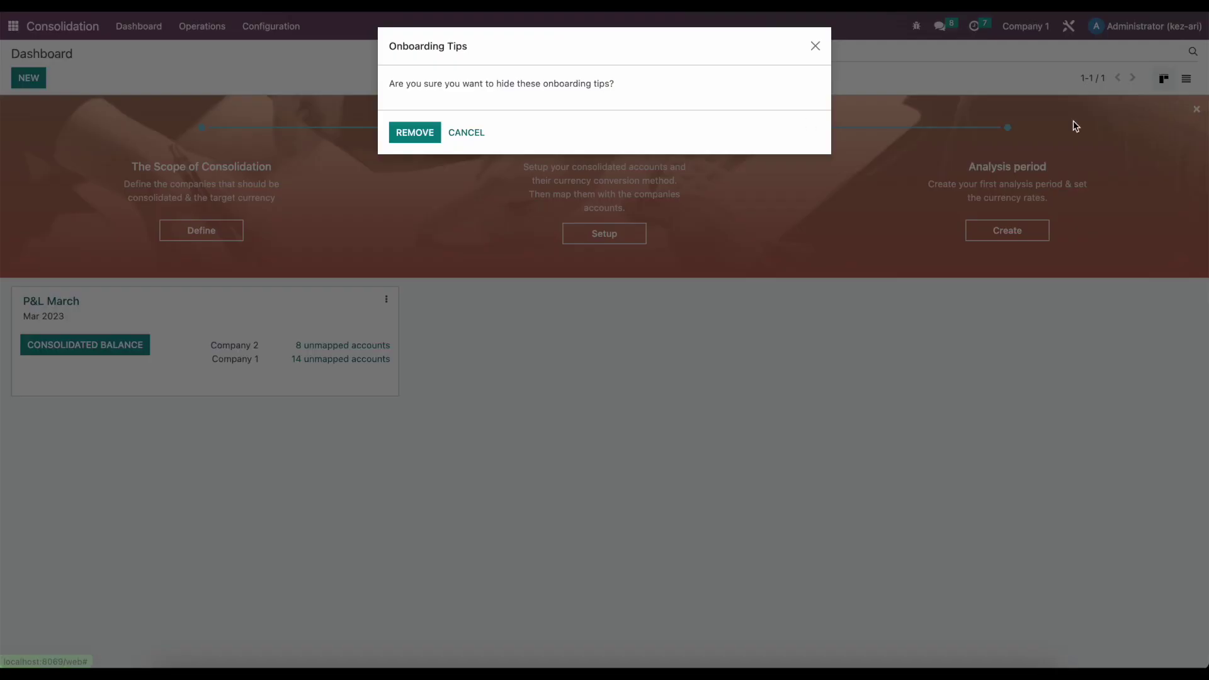
pyautogui.click(413, 135)
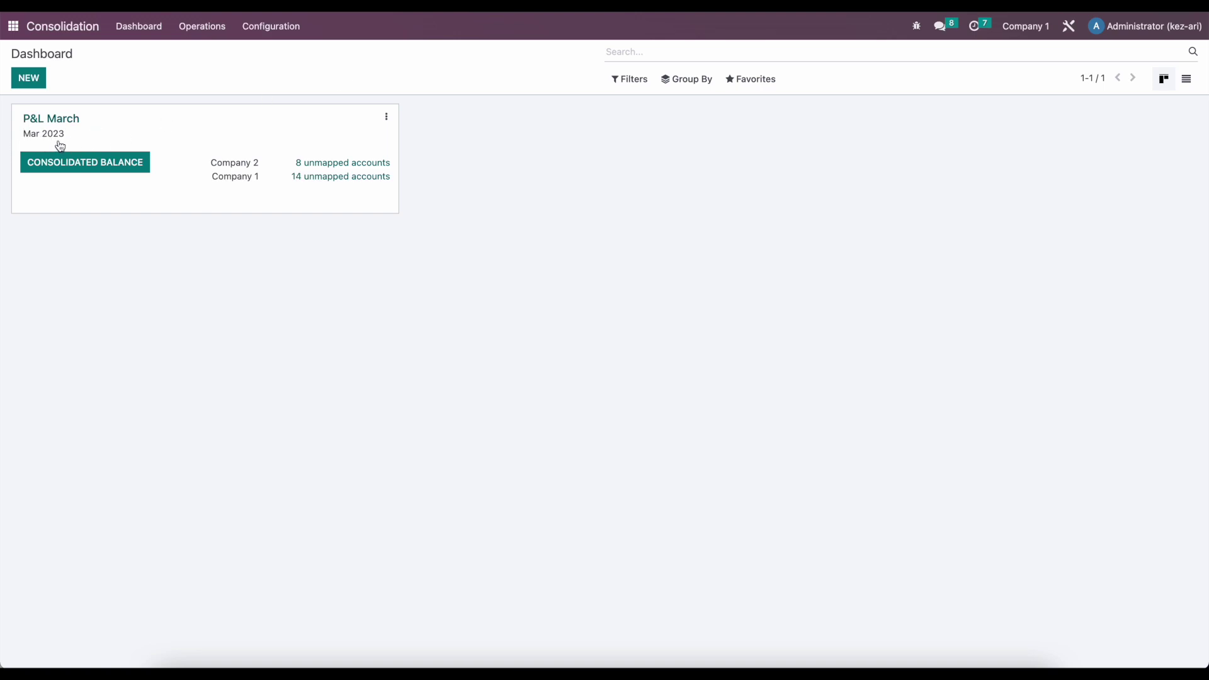
pyautogui.click(147, 205)
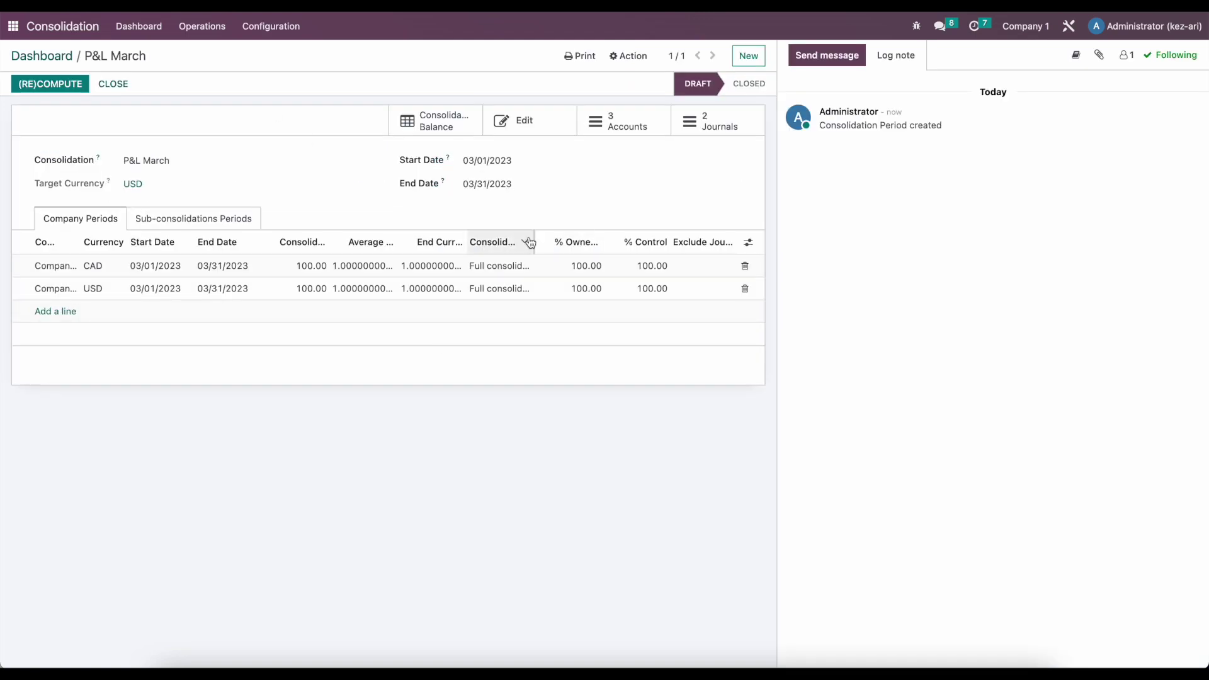
pyautogui.click(42, 55)
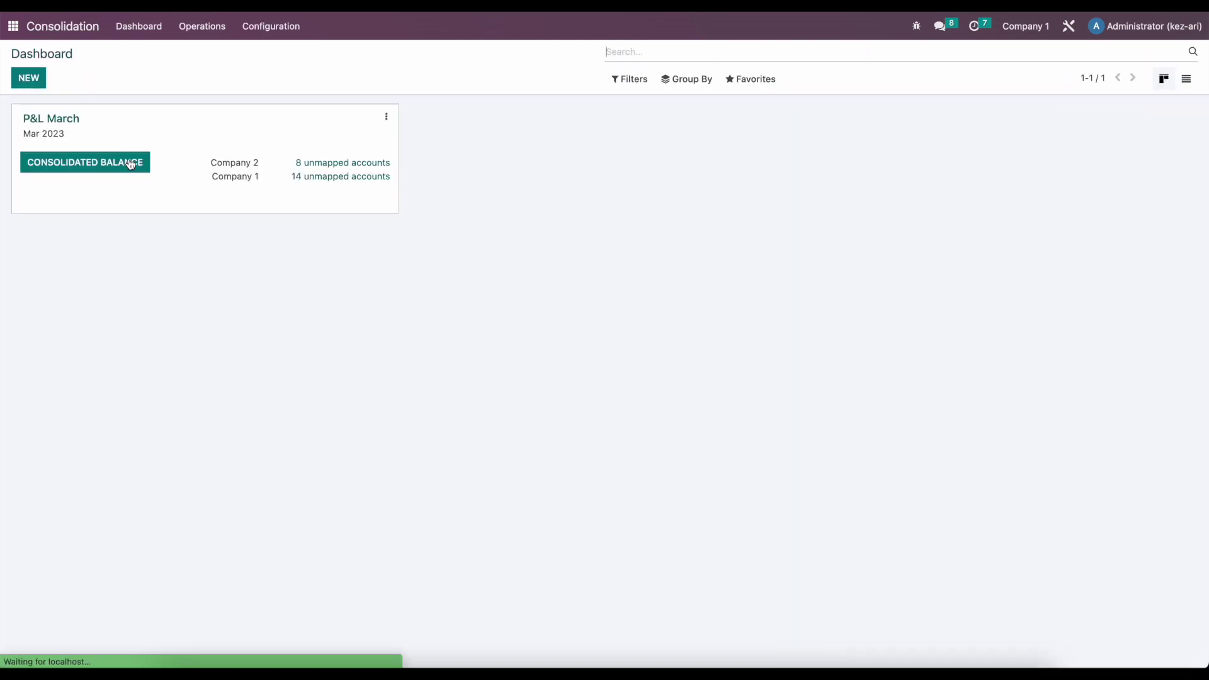
# Open the consolidated balance of P&L March and collapse and re-expand its Revenue group
pyautogui.click(94, 162)
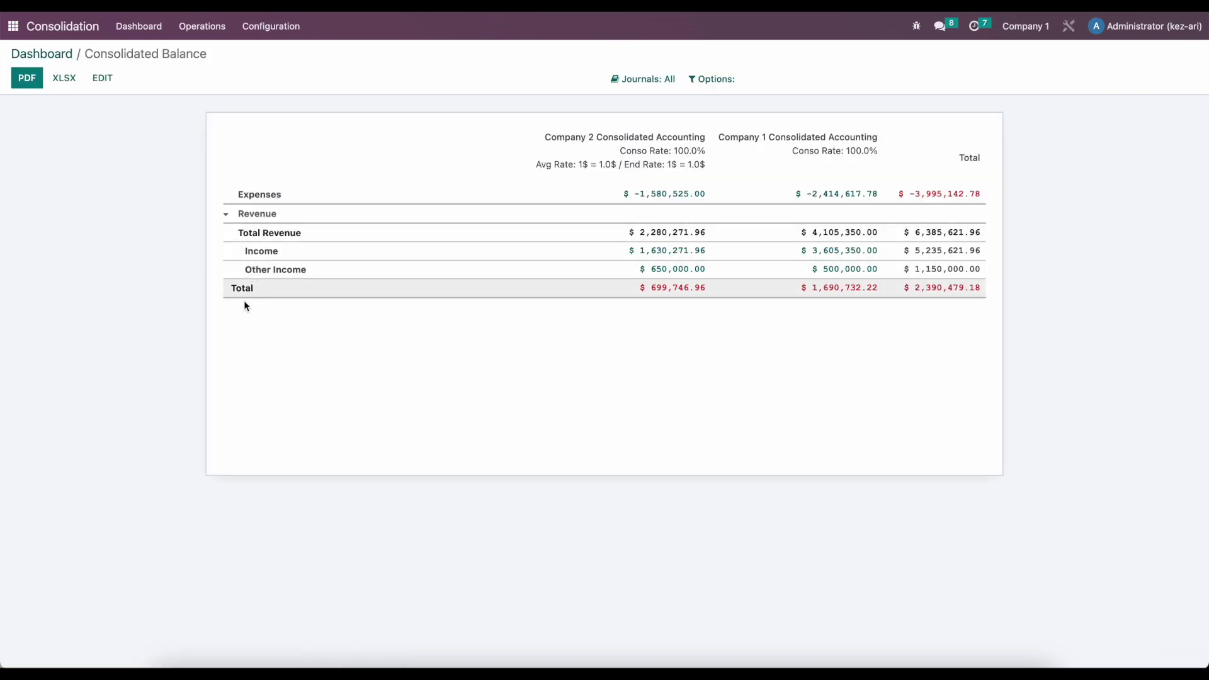
pyautogui.click(227, 215)
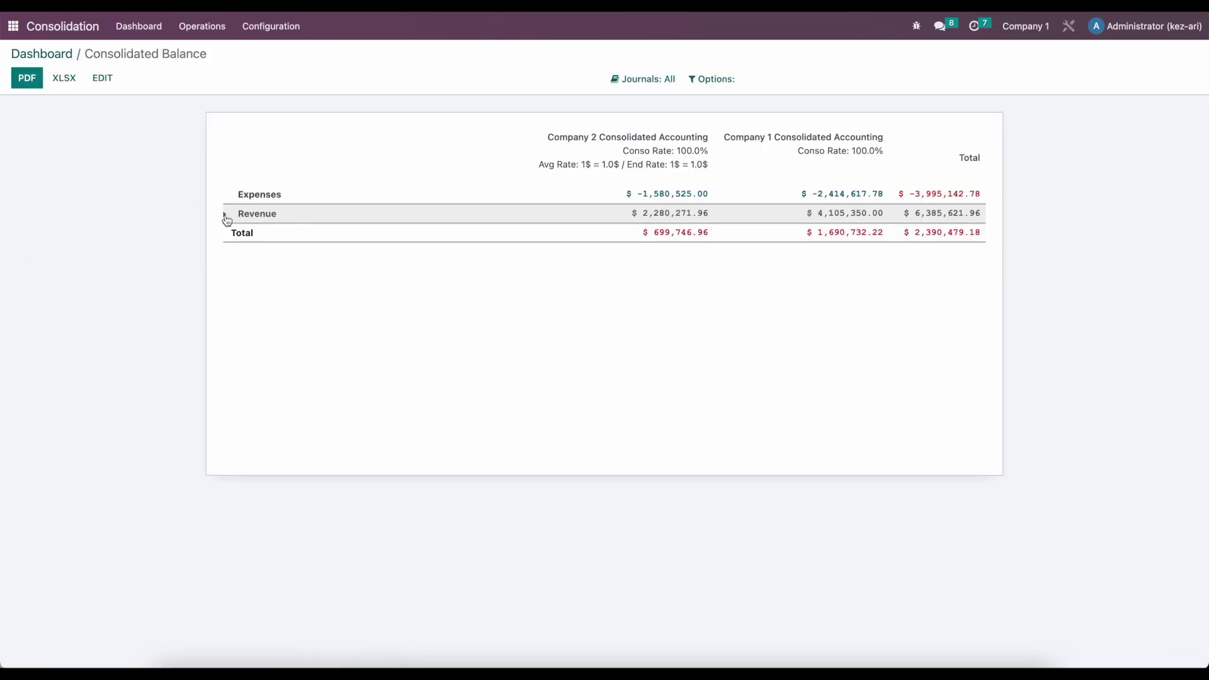
pyautogui.click(227, 216)
pyautogui.click(228, 215)
pyautogui.click(228, 215)
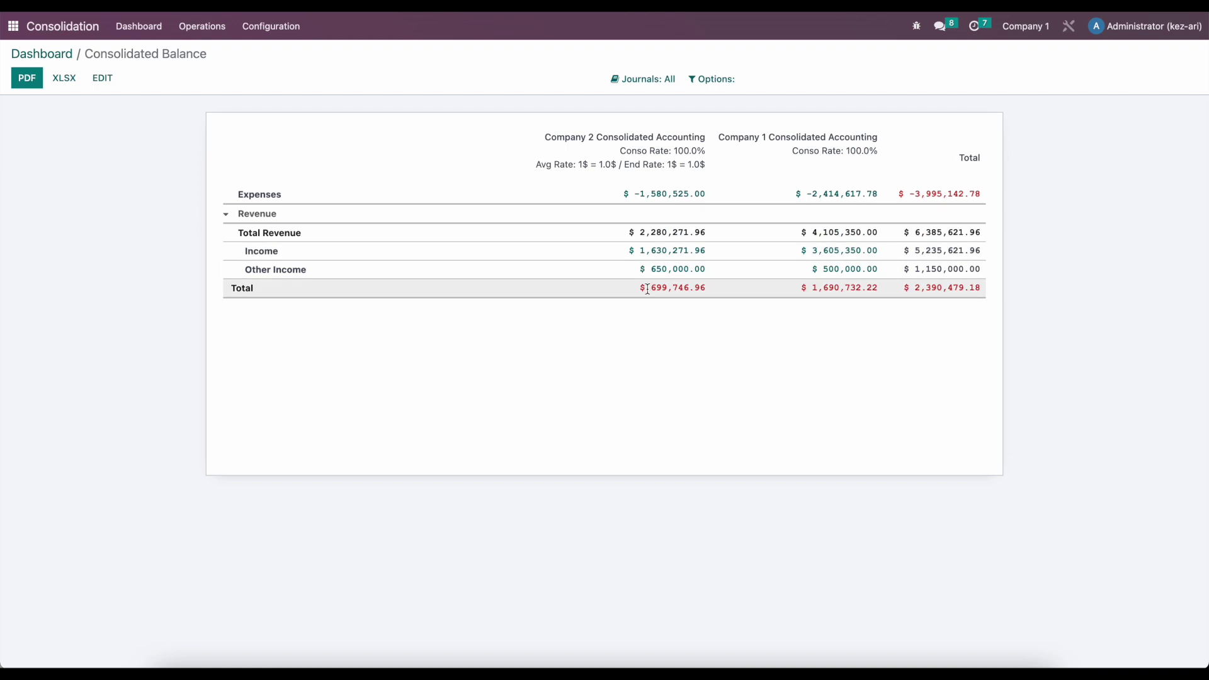
# Audit the journal items behind Company 2's Expenses balance and return to the consolidated balance
pyautogui.click(675, 197)
pyautogui.click(672, 217)
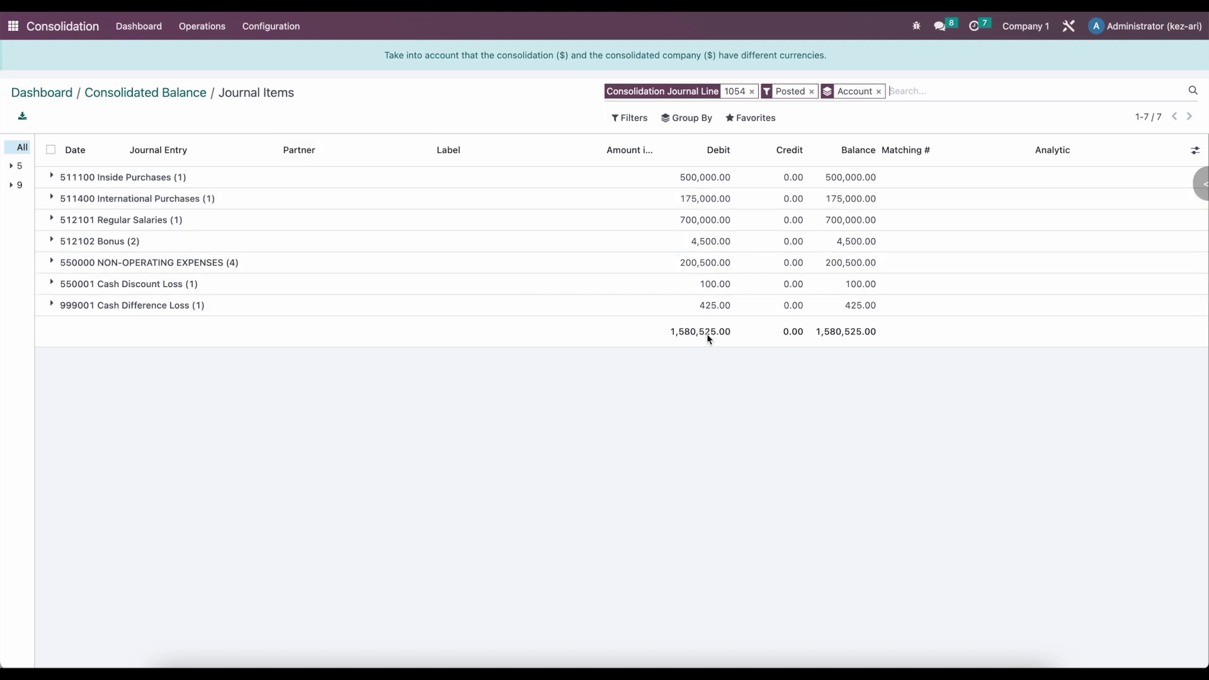
pyautogui.click(204, 91)
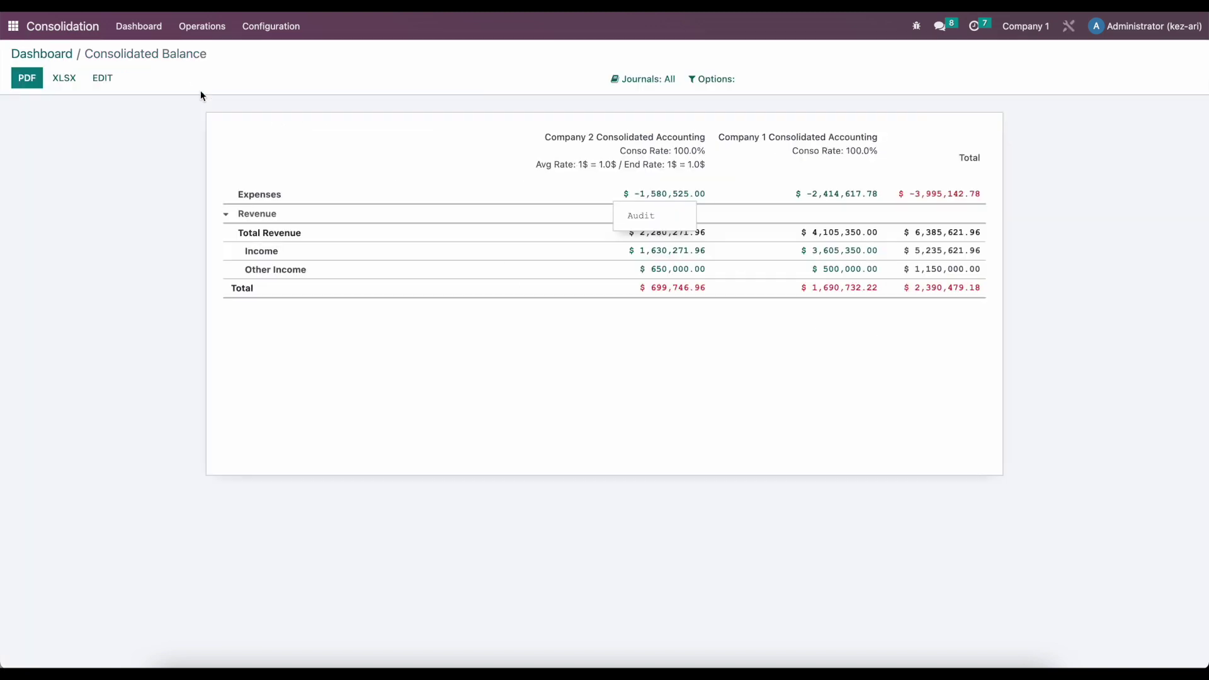
pyautogui.click(709, 161)
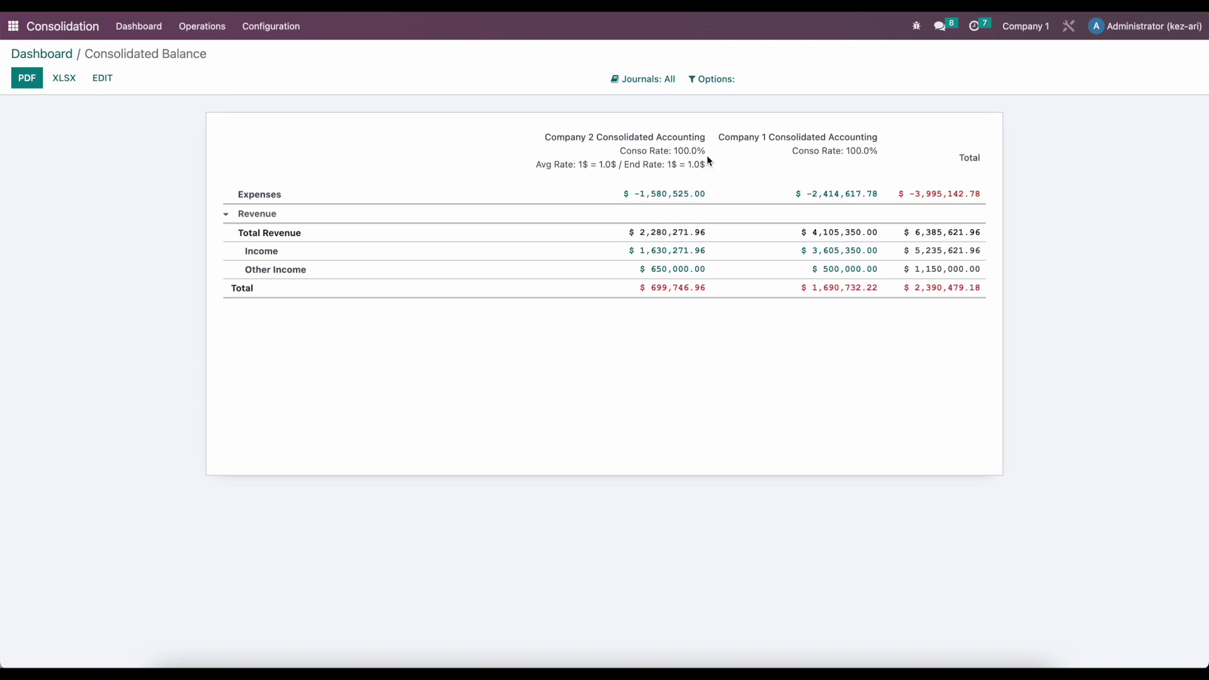
# Audit the journal items behind Company 1's Expenses balance and return to the consolidated balance
pyautogui.click(852, 197)
pyautogui.click(833, 219)
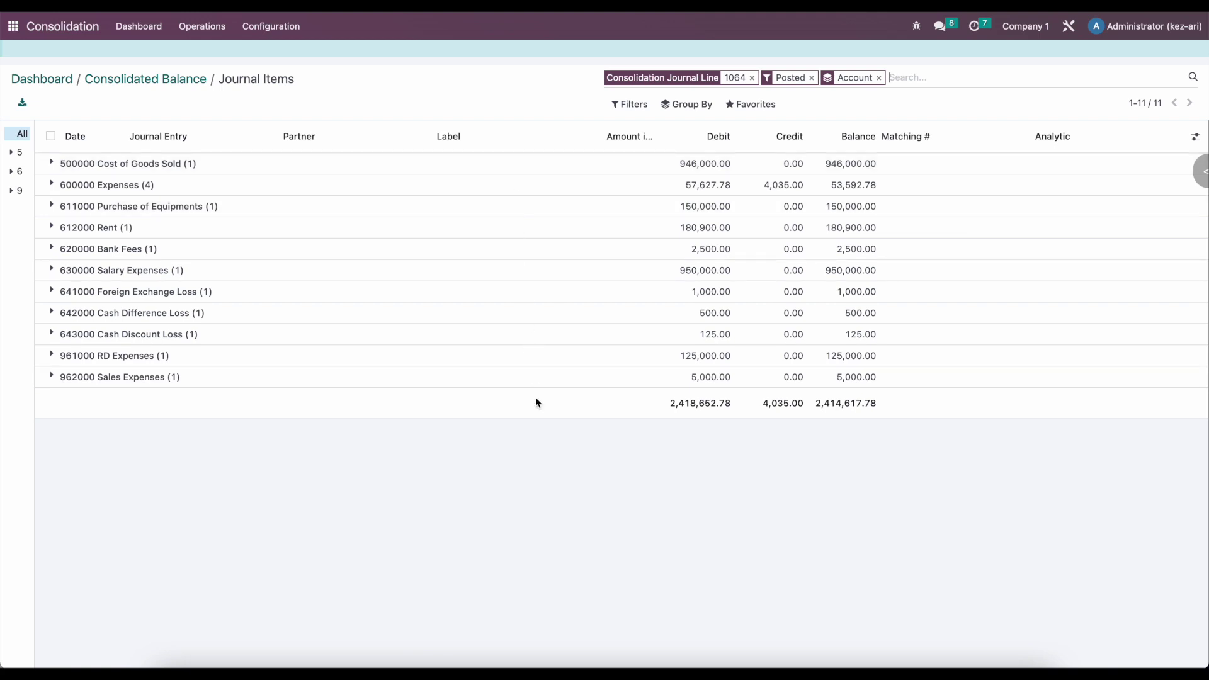
pyautogui.click(187, 79)
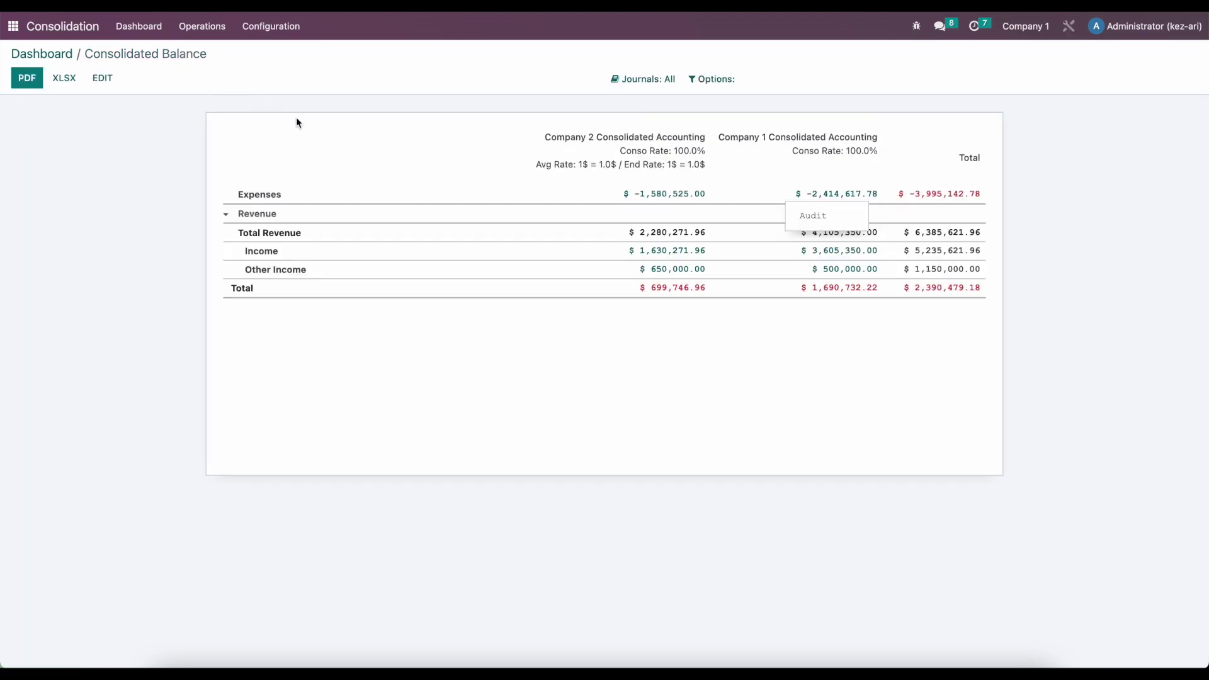
pyautogui.click(916, 163)
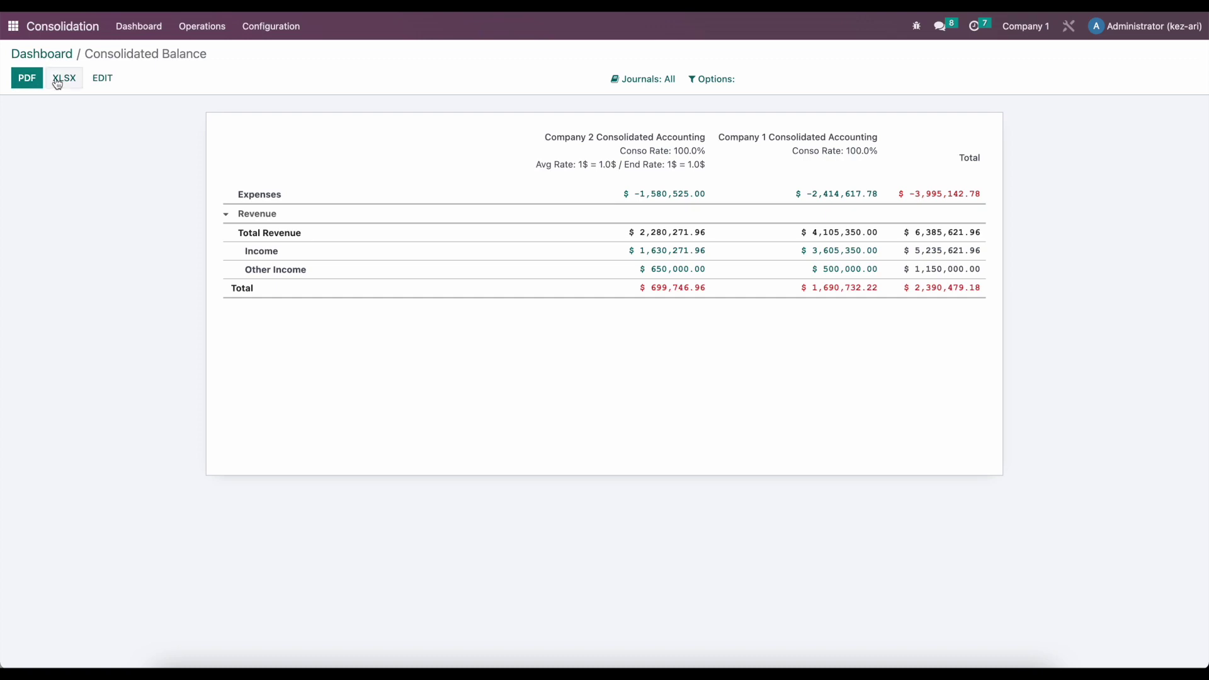
# View the editable grid of the P&L March consolidated balance, and go back to open the analysis period
pyautogui.click(111, 83)
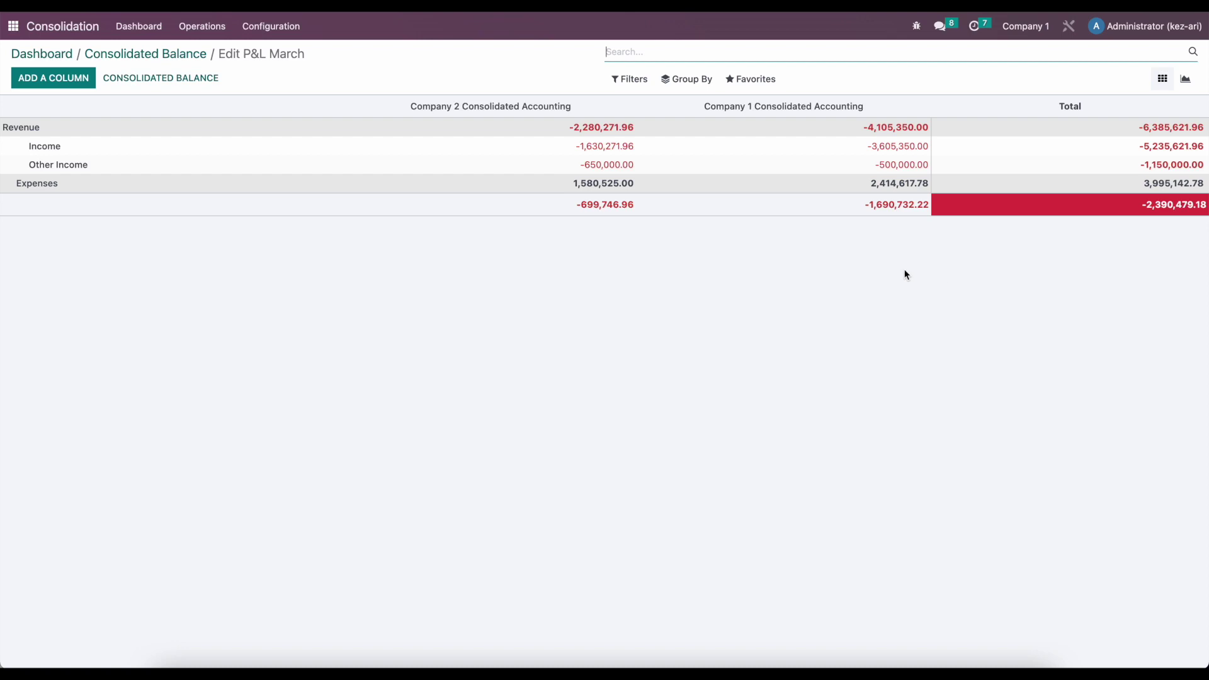
pyautogui.click(132, 54)
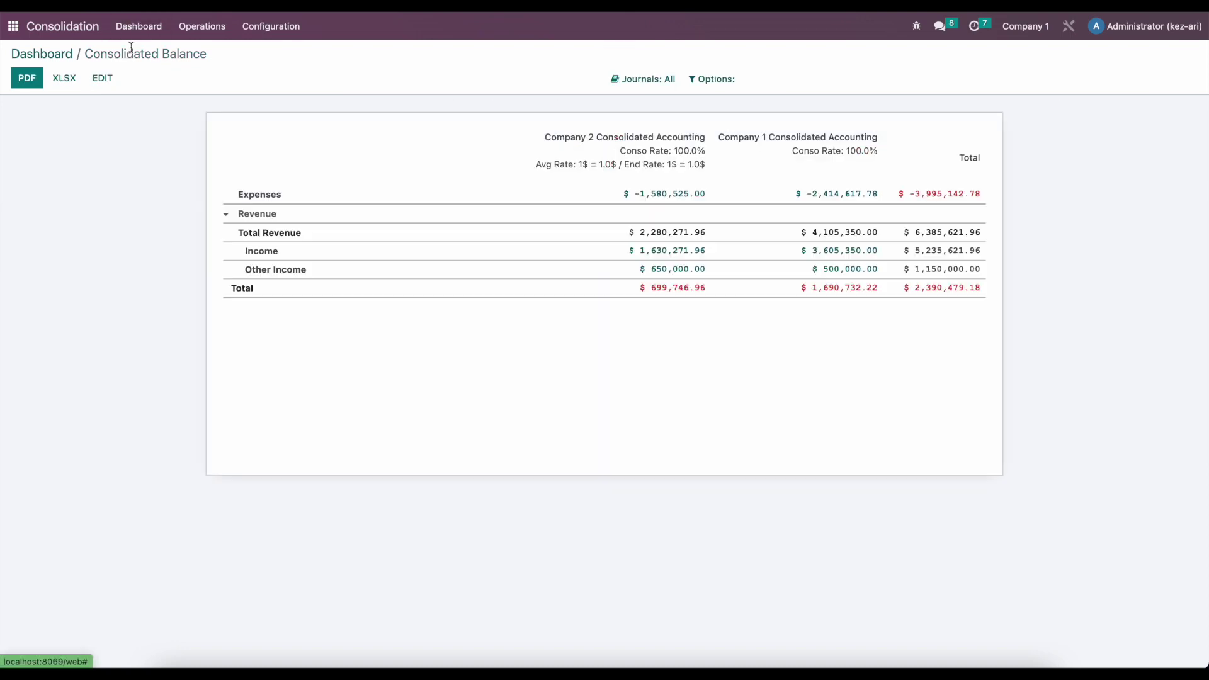
pyautogui.click(63, 56)
pyautogui.click(230, 127)
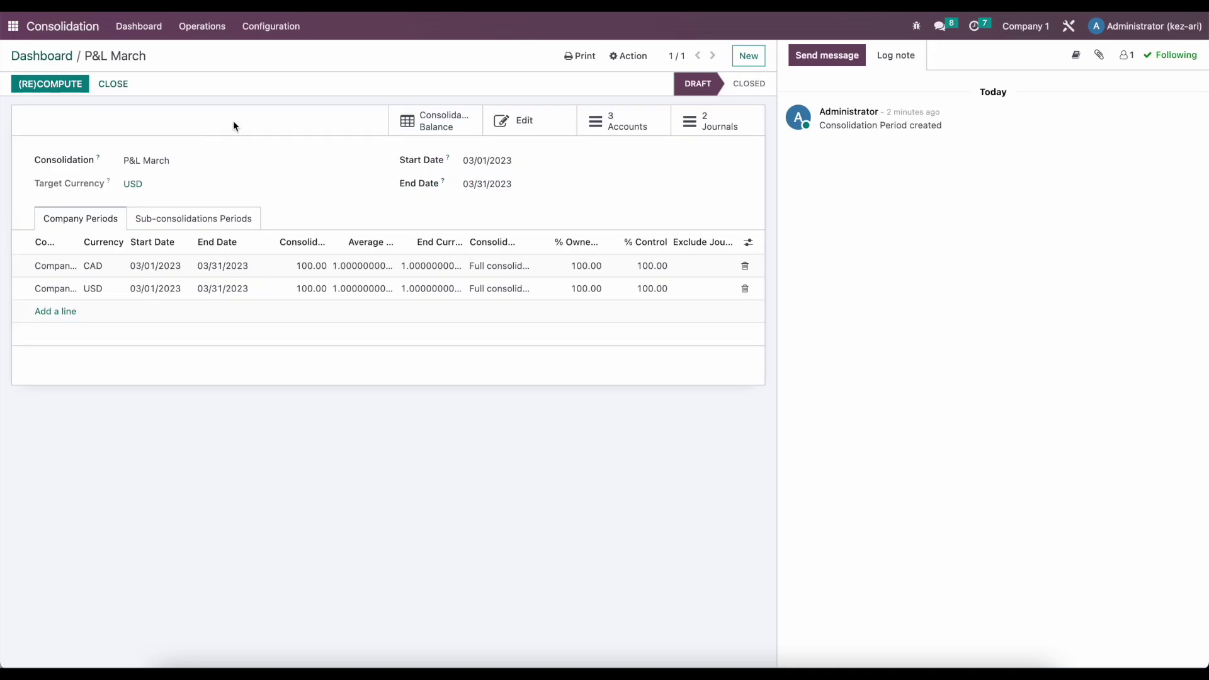
# Widen the company column to show full names and set Company 2's consolidation rate to 50
pyautogui.moveTo(344, 252)
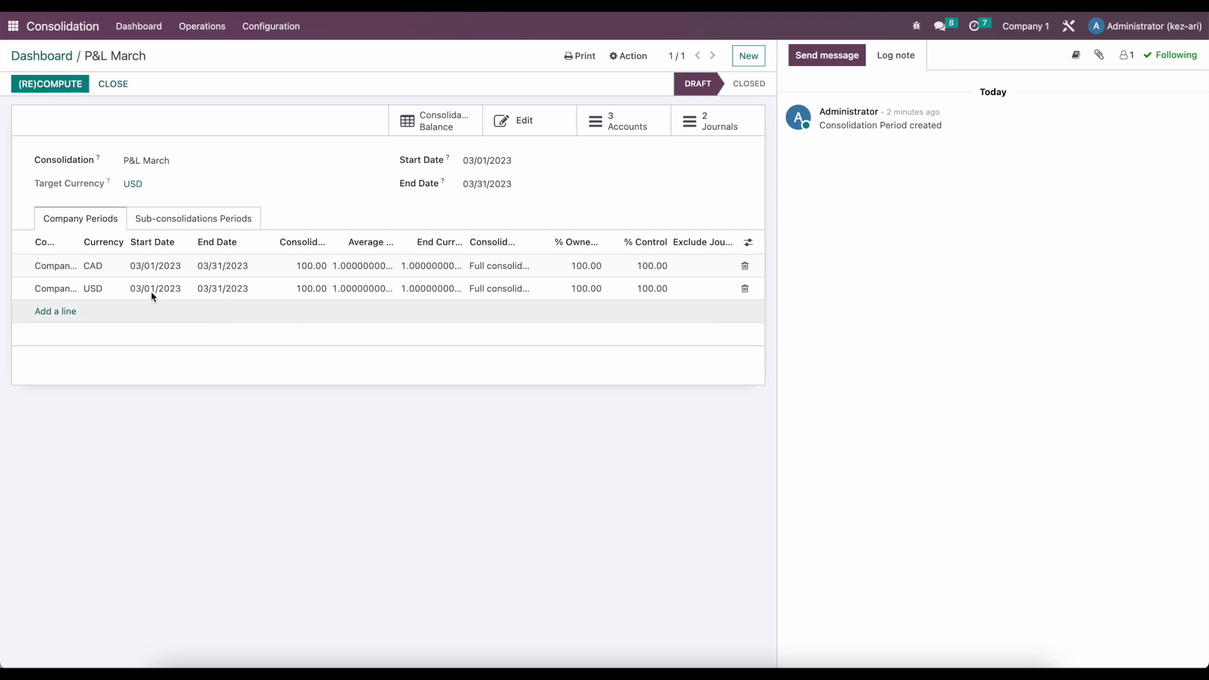
pyautogui.click(78, 240)
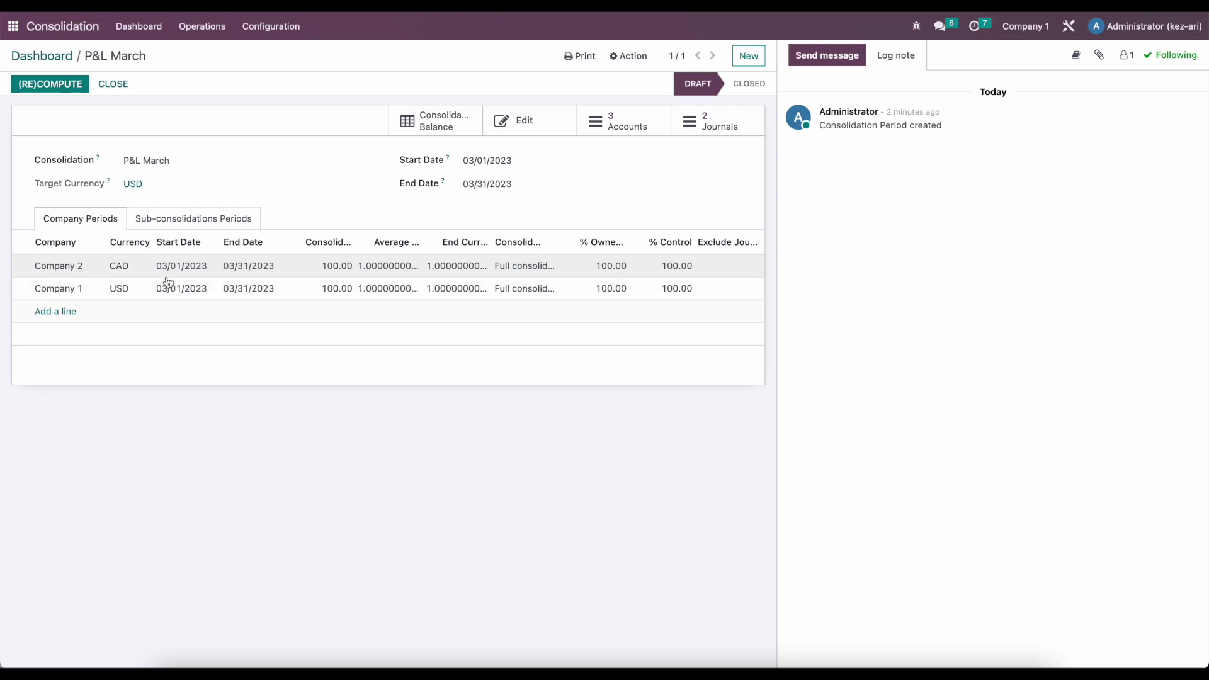
pyautogui.click(329, 273)
pyautogui.write('5')
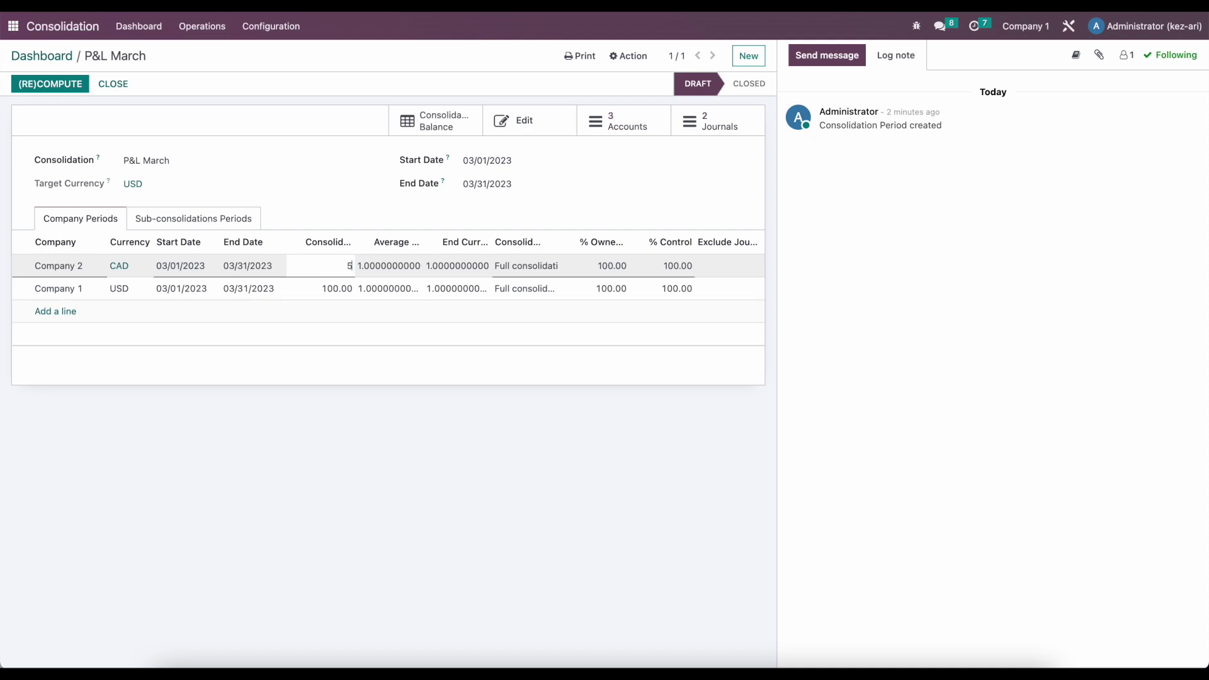
pyautogui.write('0')
pyautogui.click(341, 336)
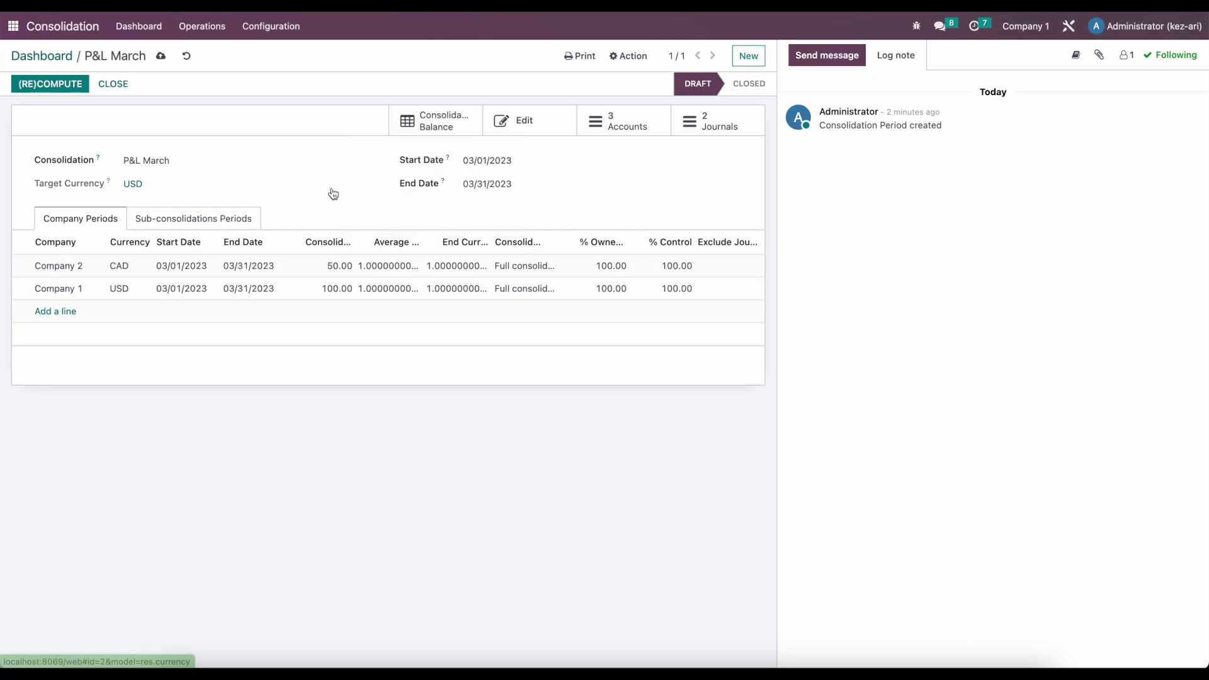
# Set Company 2's consolidation rate back to 100
pyautogui.click(337, 276)
pyautogui.write('100')
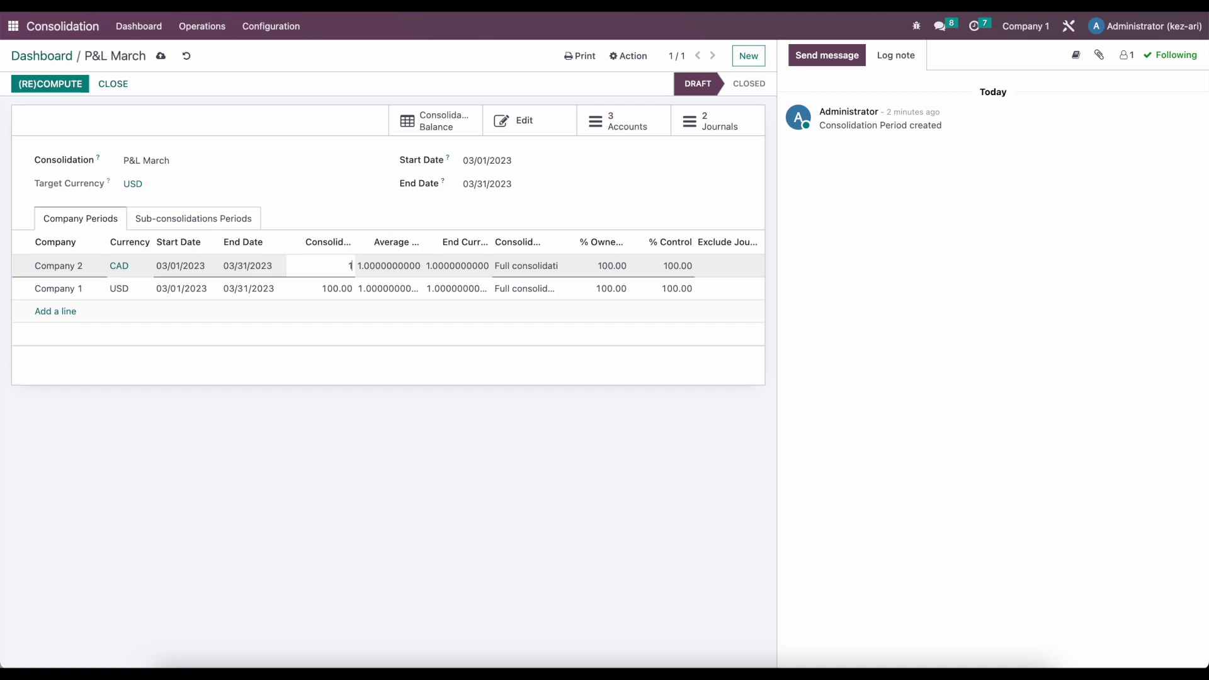
pyautogui.click(363, 332)
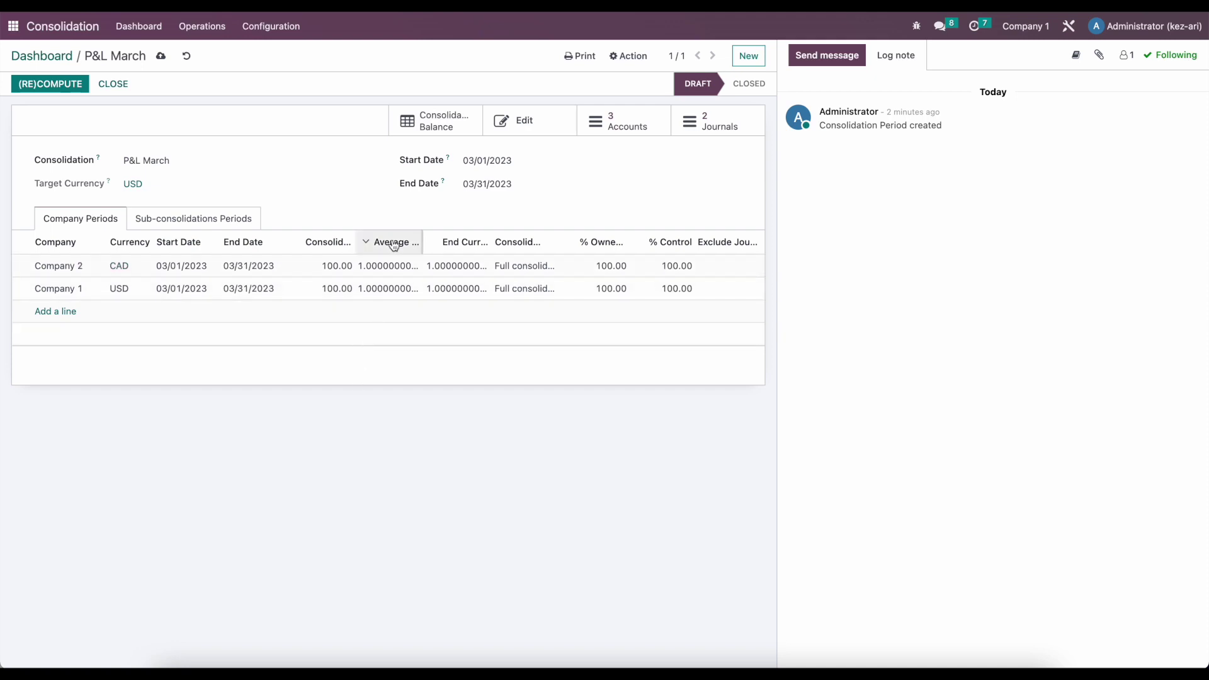
# Widen the End Currency Rate and Average Currency Rate columns of the company periods to show their full values
pyautogui.moveTo(422, 245); pyautogui.dragTo(531, 238)
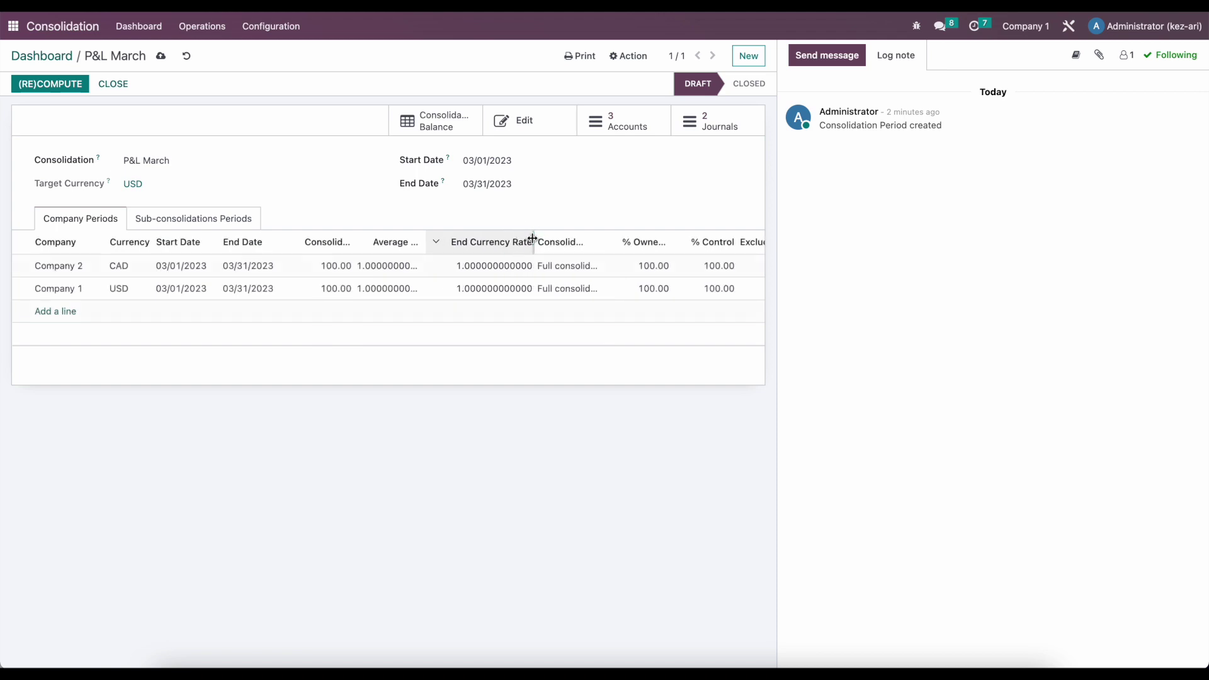
pyautogui.click(378, 277)
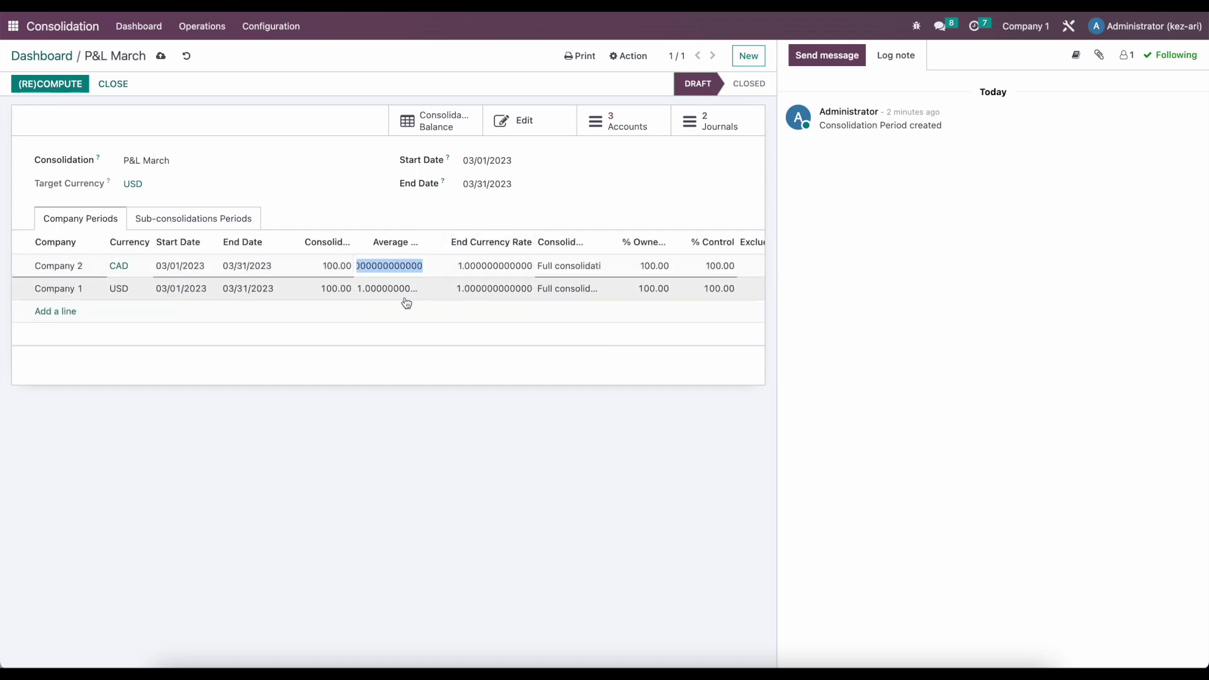
pyautogui.click(465, 350)
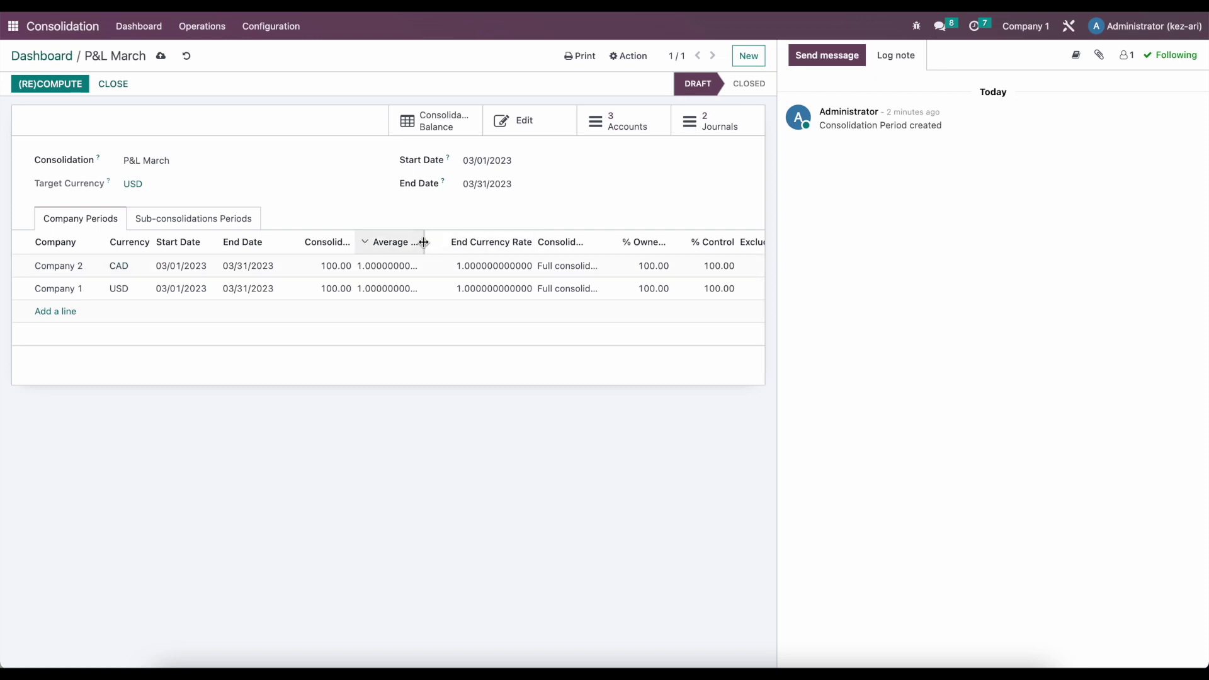
pyautogui.moveTo(421, 243); pyautogui.dragTo(448, 241)
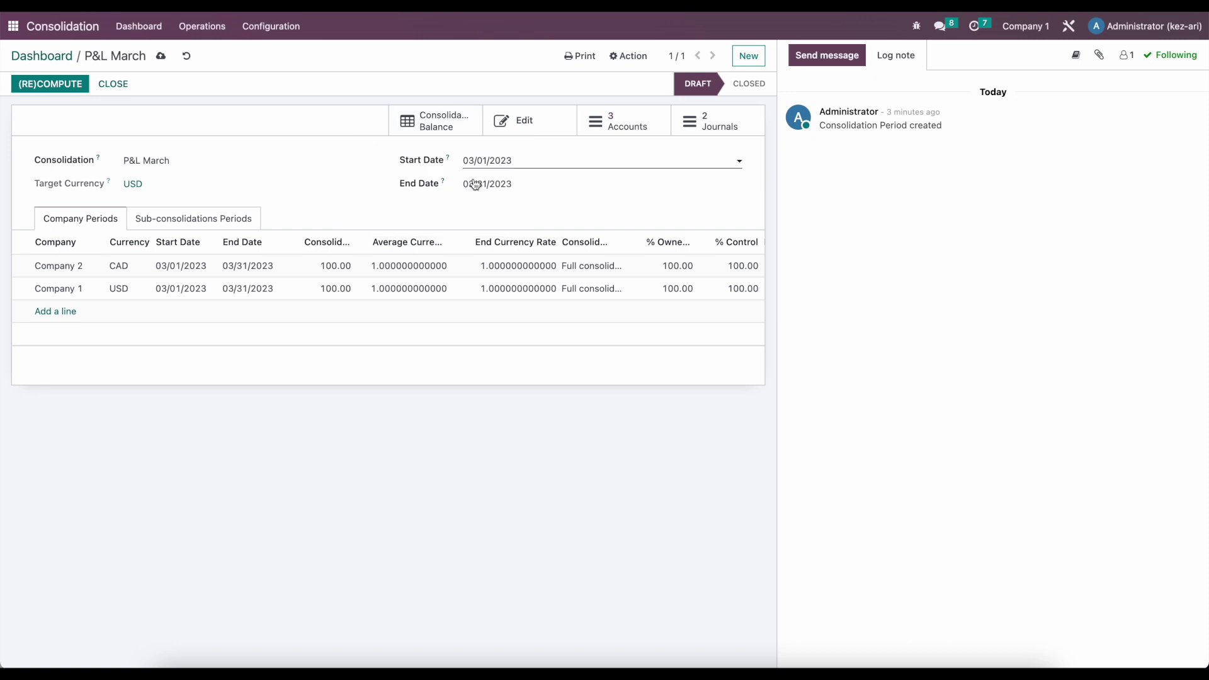
pyautogui.hscroll(3, 536, 296)
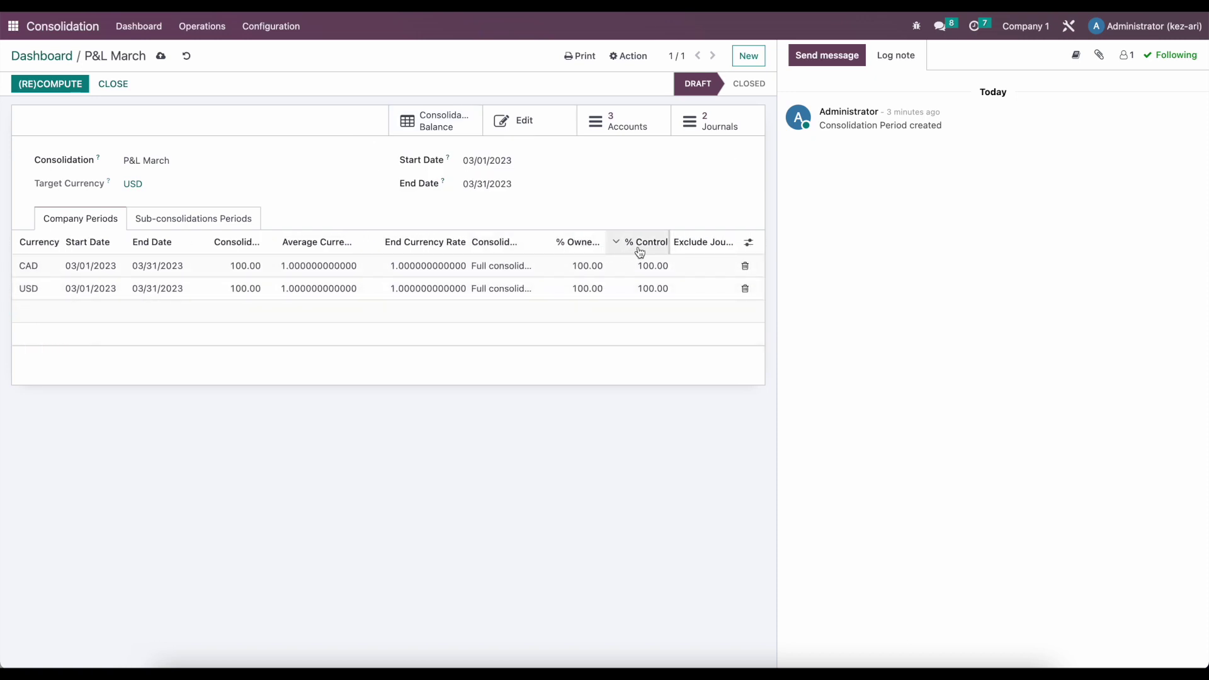
# Inspect Company 2's ownership percentage and save the P&L March analysis period
pyautogui.click(583, 265)
pyautogui.doubleClick(581, 265)
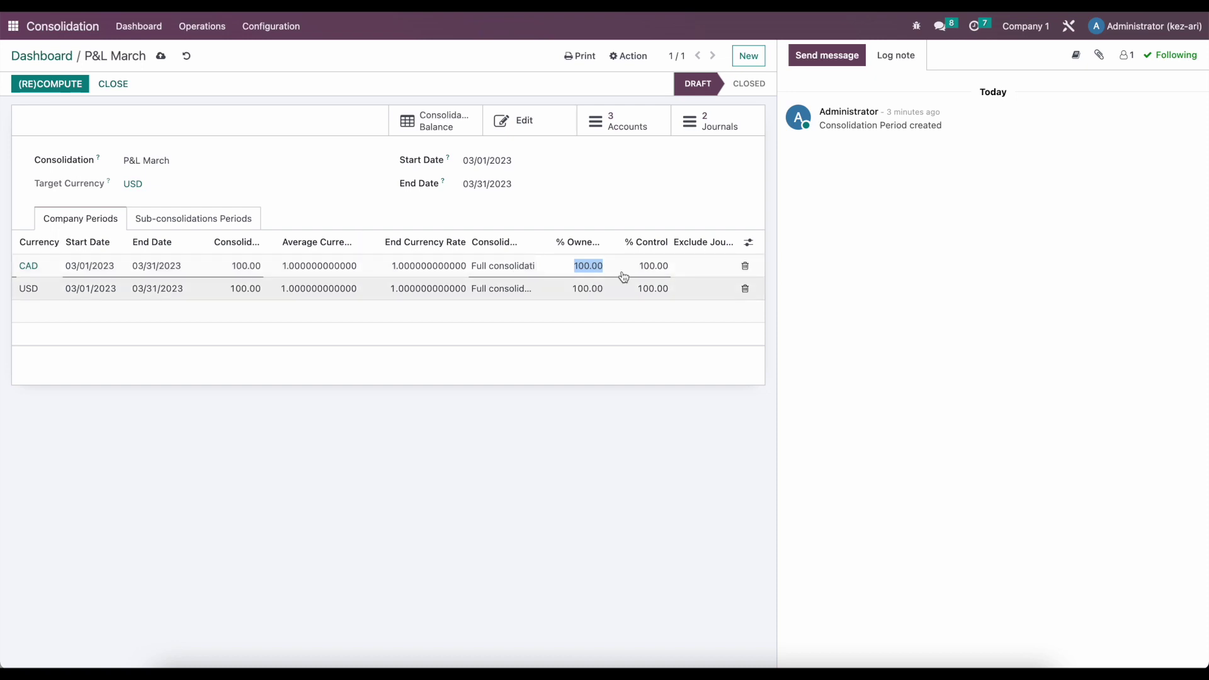
pyautogui.click(698, 240)
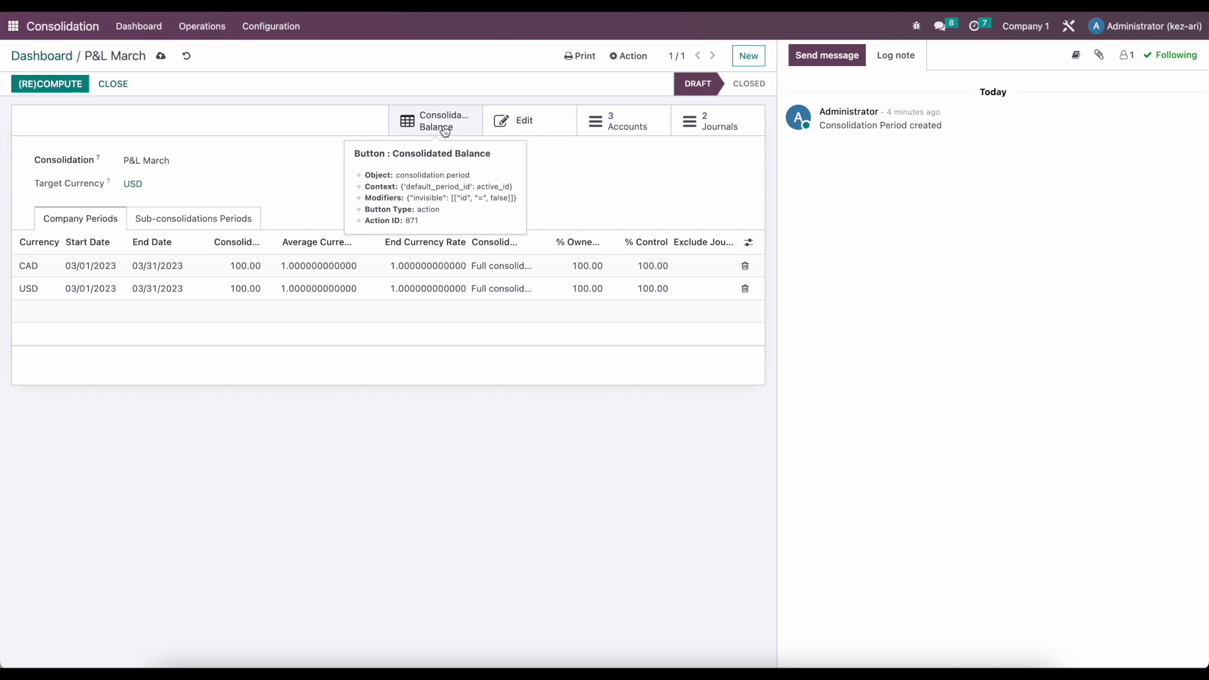
pyautogui.click(161, 56)
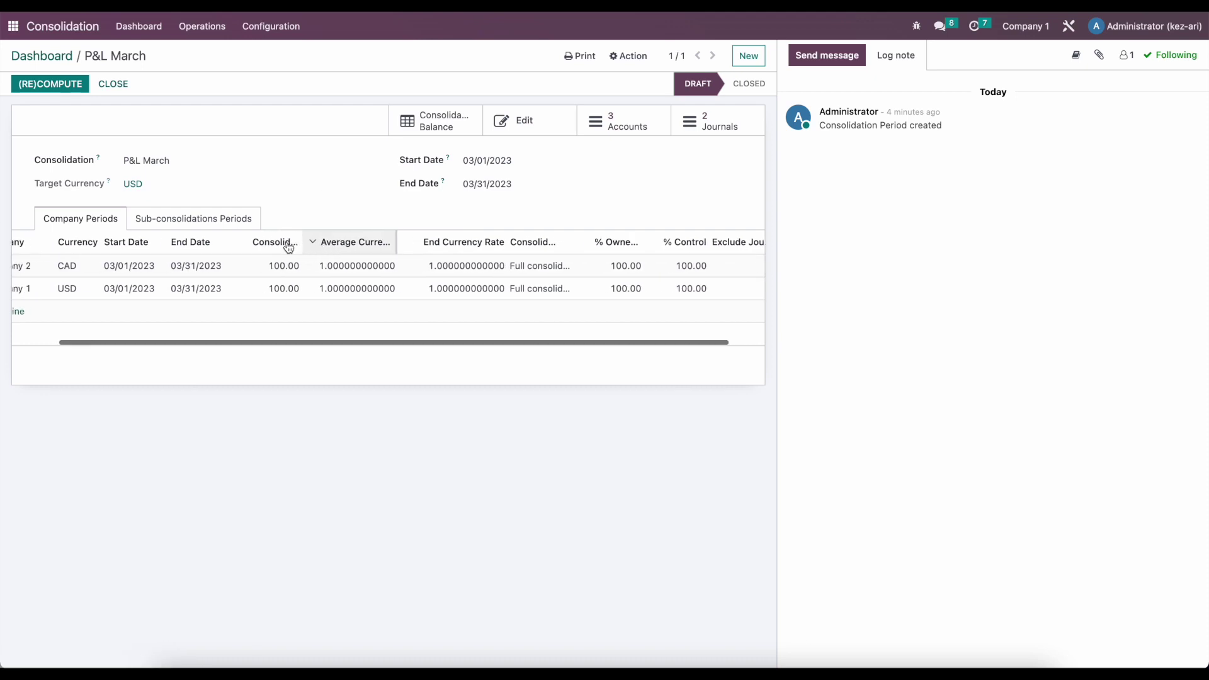
pyautogui.moveTo(289, 247)
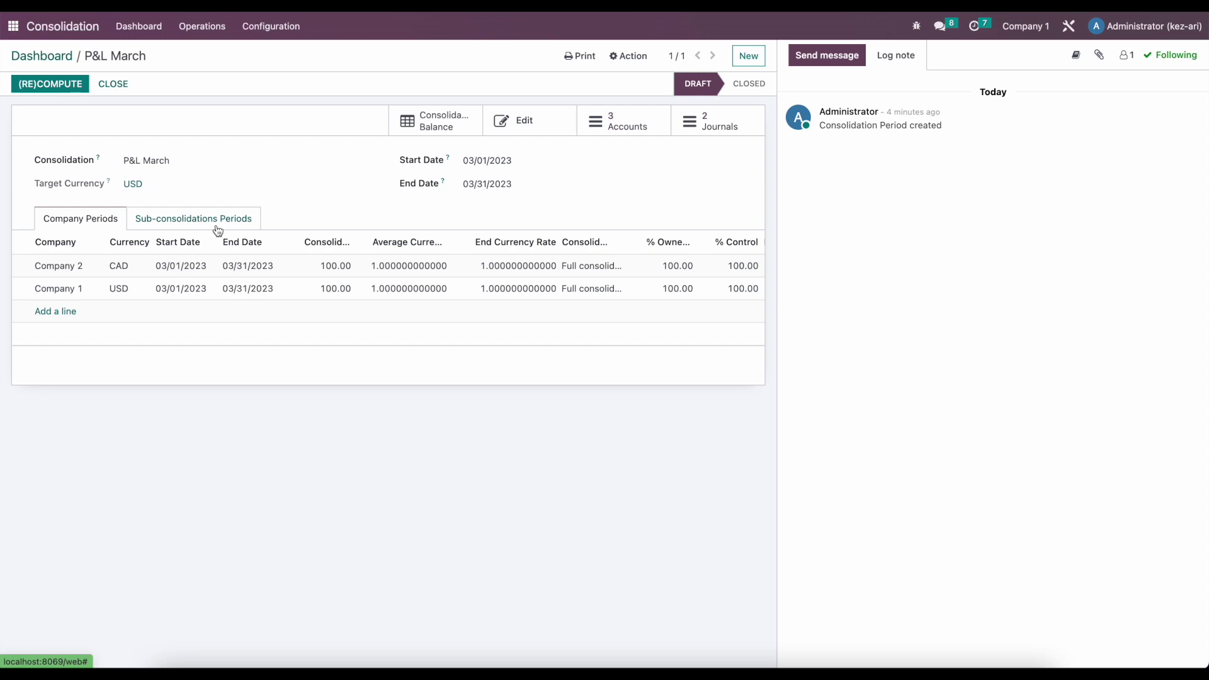
# Create a new consolidation and enter P&L February as its name
pyautogui.click(268, 28)
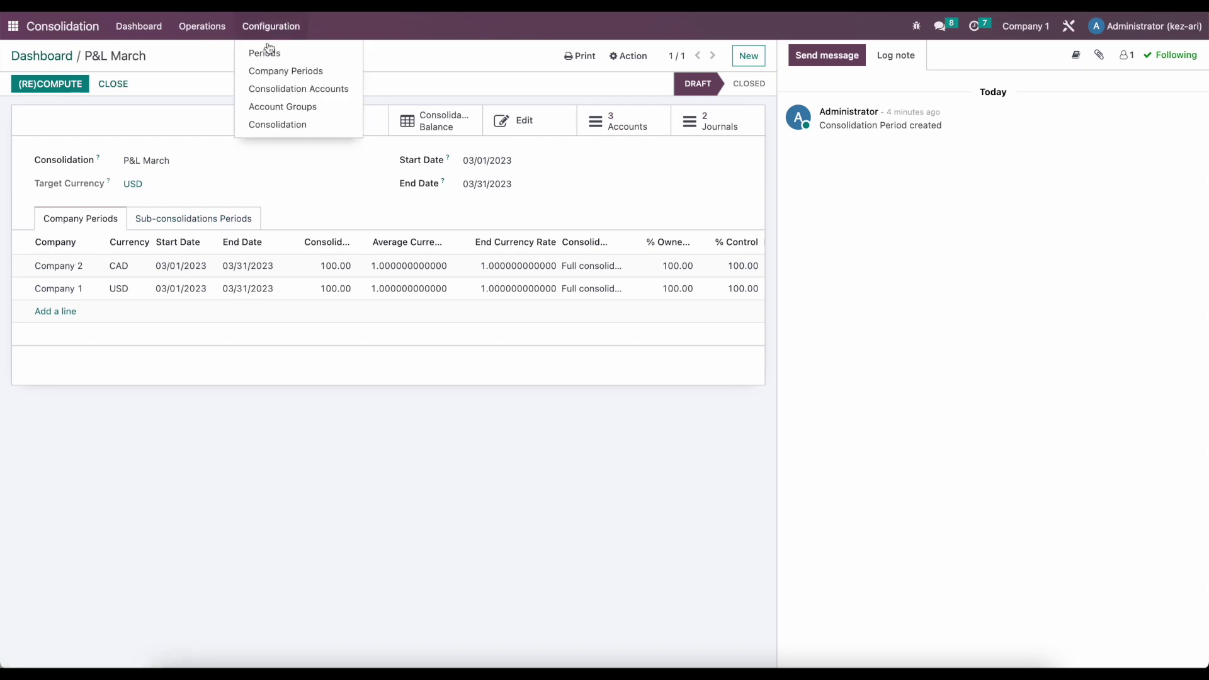
pyautogui.click(287, 125)
pyautogui.click(28, 78)
pyautogui.write('P')
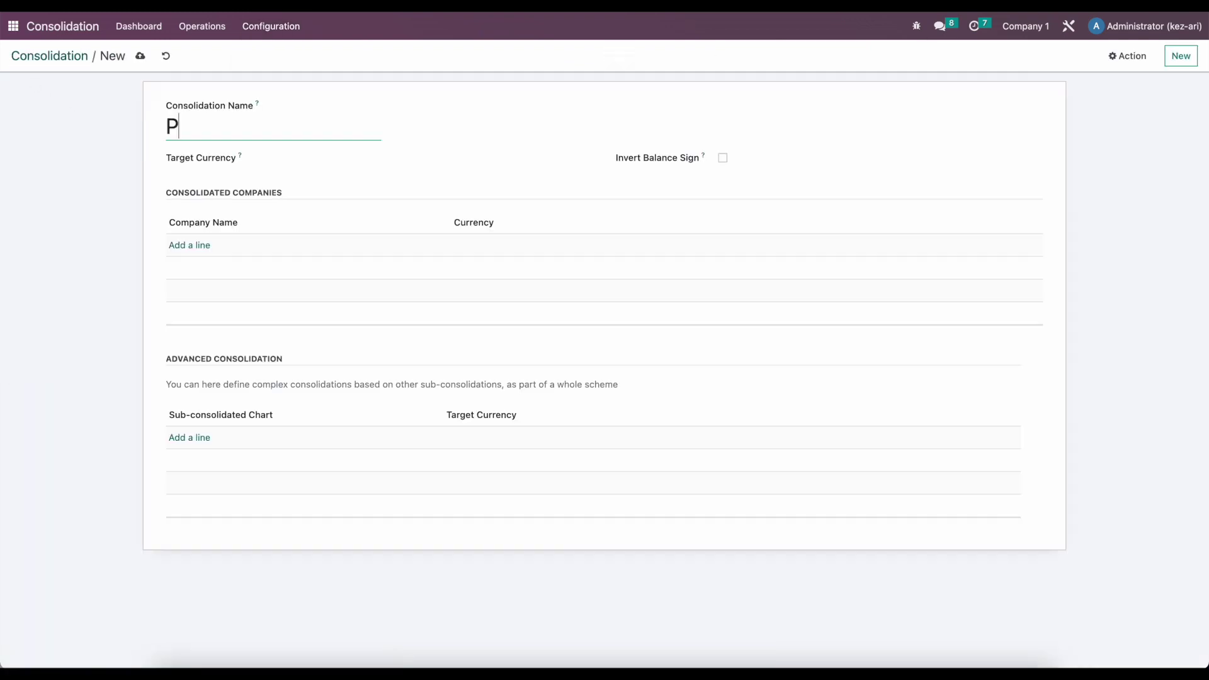
pyautogui.write('&L Febuary')
pyautogui.click(243, 126)
pyautogui.write('r')
# Set the target currency to USD and correct the spelling of February in the consolidation name
pyautogui.click(319, 160)
pyautogui.click(315, 196)
pyautogui.click(263, 126)
pyautogui.rightClick(250, 126)
pyautogui.click(250, 99)
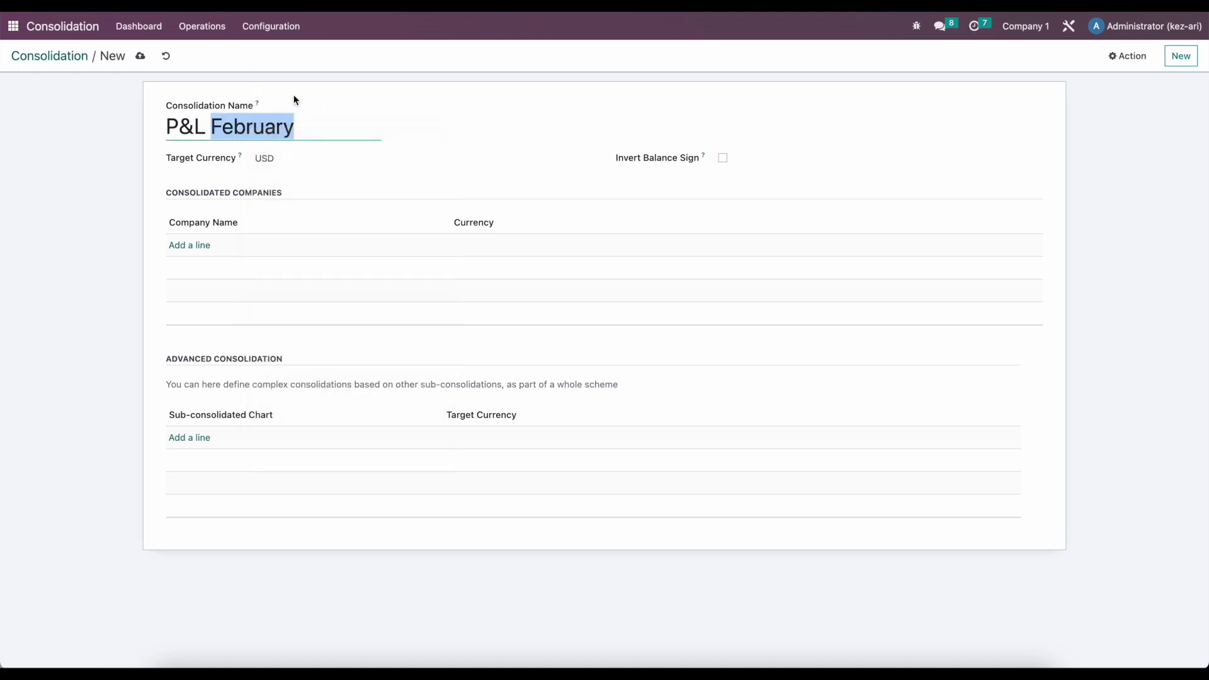
pyautogui.click(293, 98)
# Enable Invert Balance Sign for P&L February and add Company 2 and Company 1 as consolidated companies
pyautogui.click(724, 158)
pyautogui.click(186, 245)
pyautogui.click(278, 138)
pyautogui.click(297, 270)
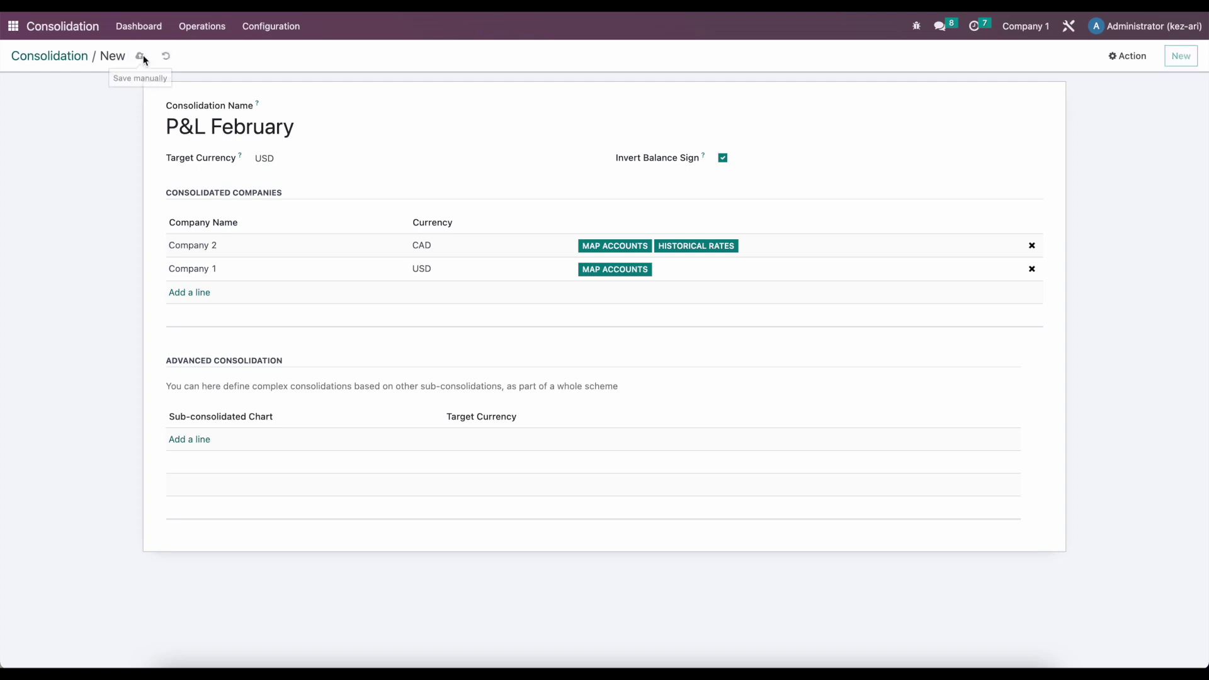
# Save the P&L February consolidation and create an account group named Revenue for it
pyautogui.click(140, 56)
pyautogui.click(791, 125)
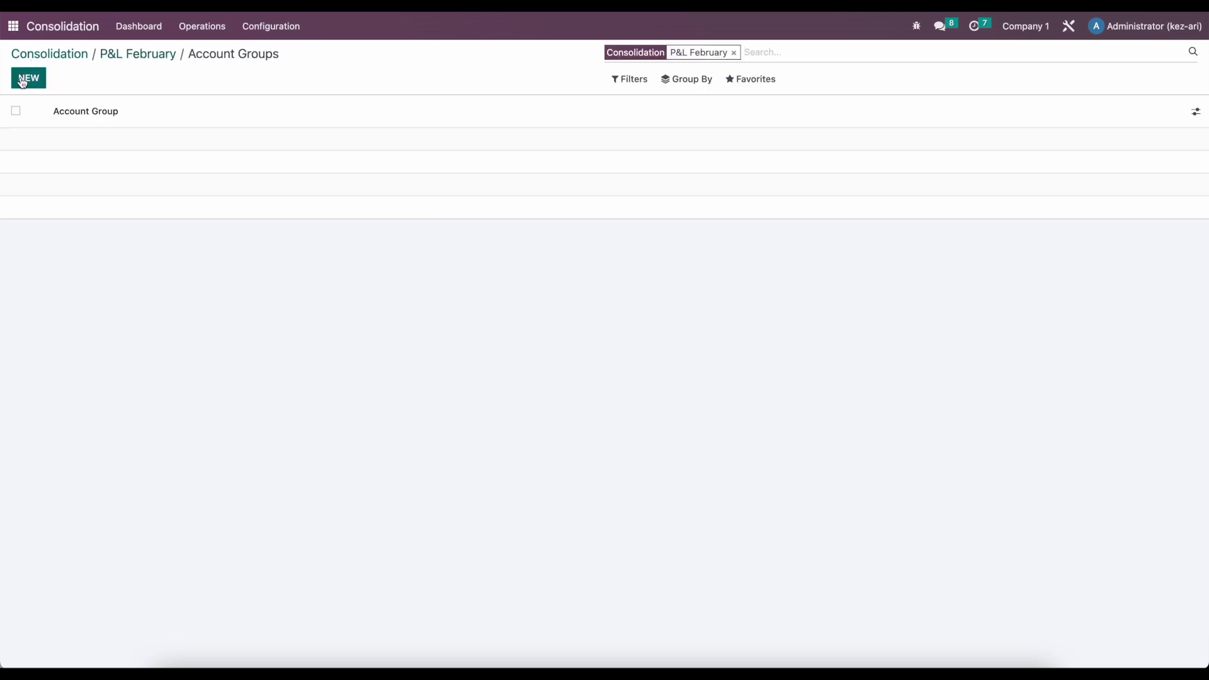
pyautogui.click(28, 78)
pyautogui.write('Revenue')
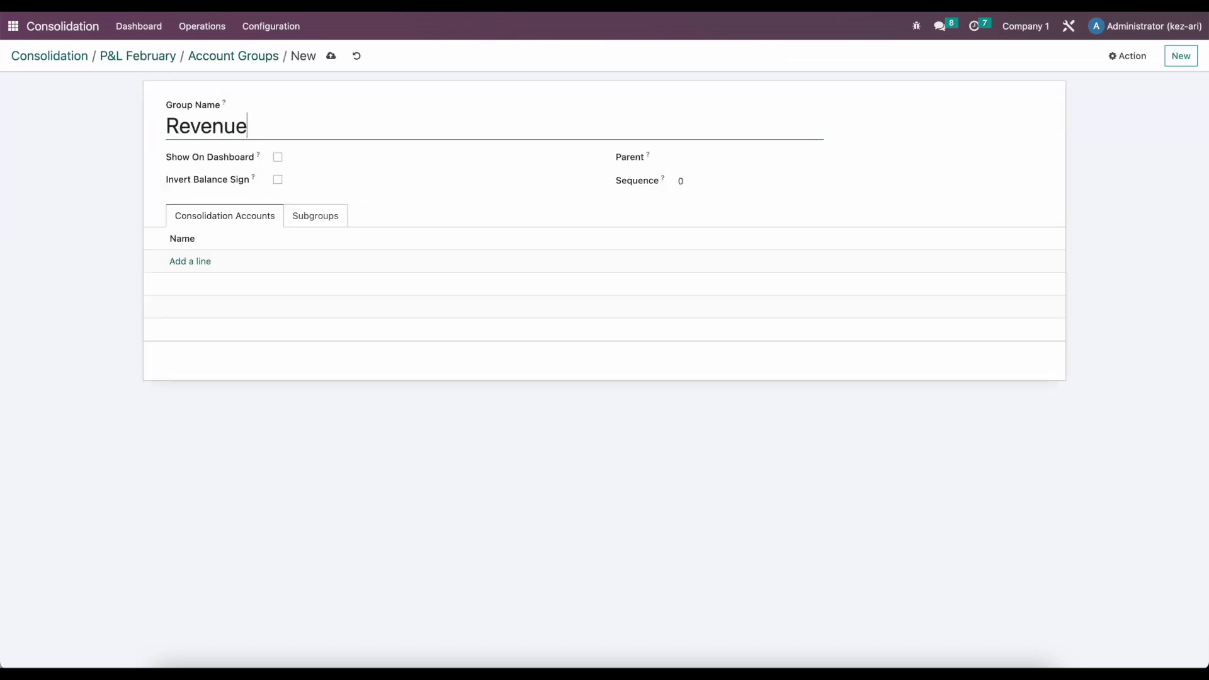
pyautogui.click(195, 262)
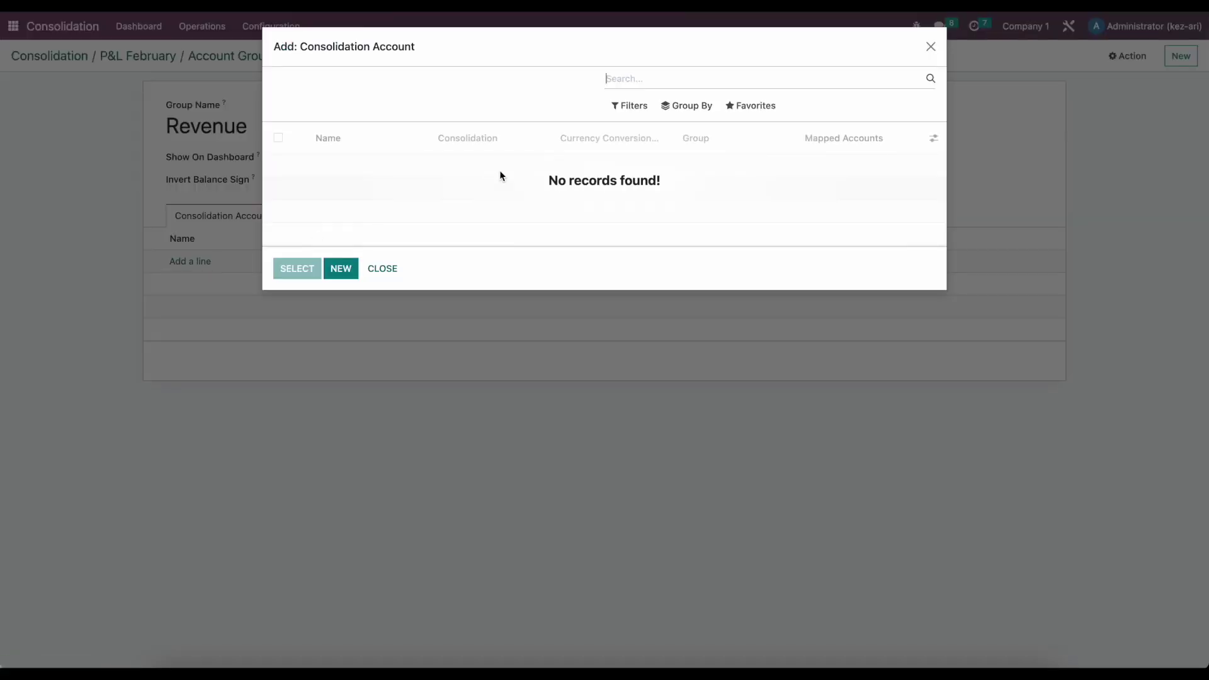
pyautogui.click(379, 268)
pyautogui.click(330, 56)
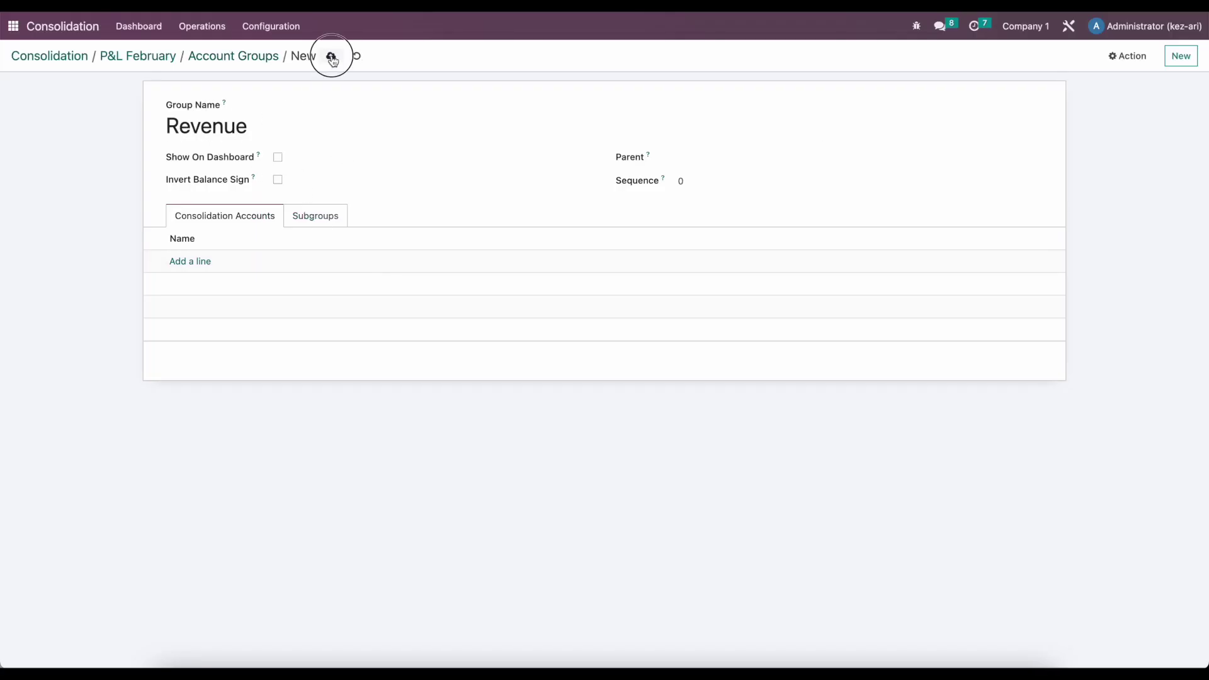
pyautogui.click(222, 58)
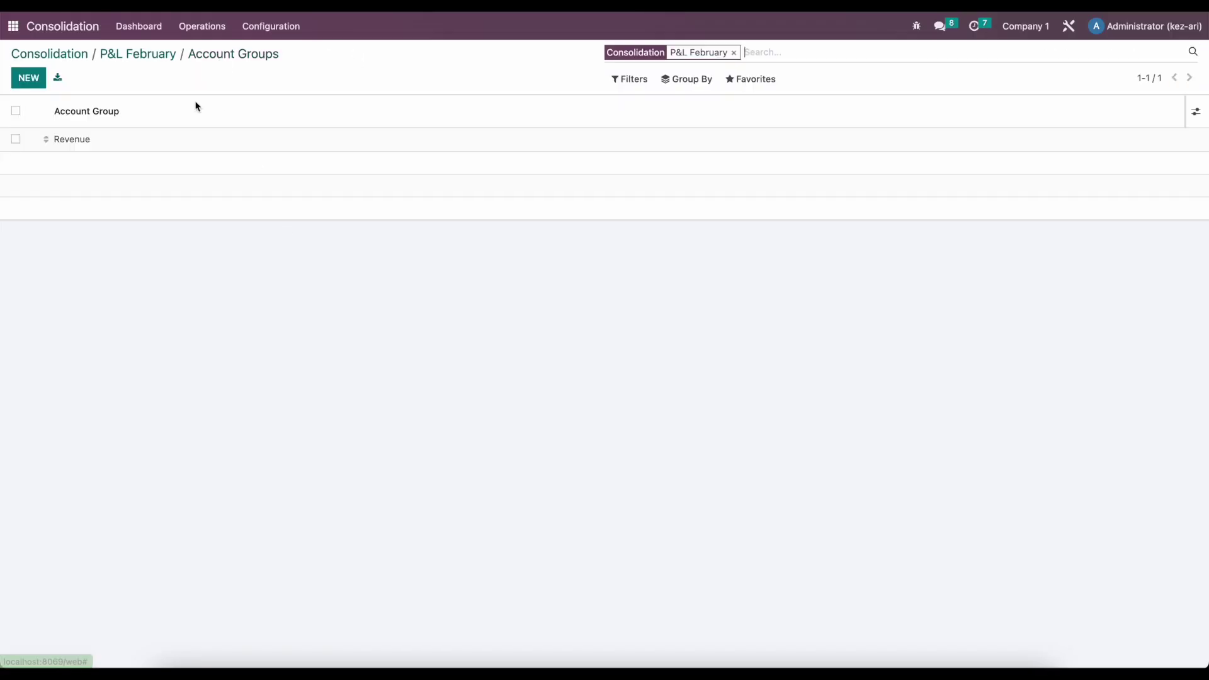
# Create a P&L February consolidation account named Income with the Historical Rate conversion method in the Revenue group
pyautogui.click(141, 58)
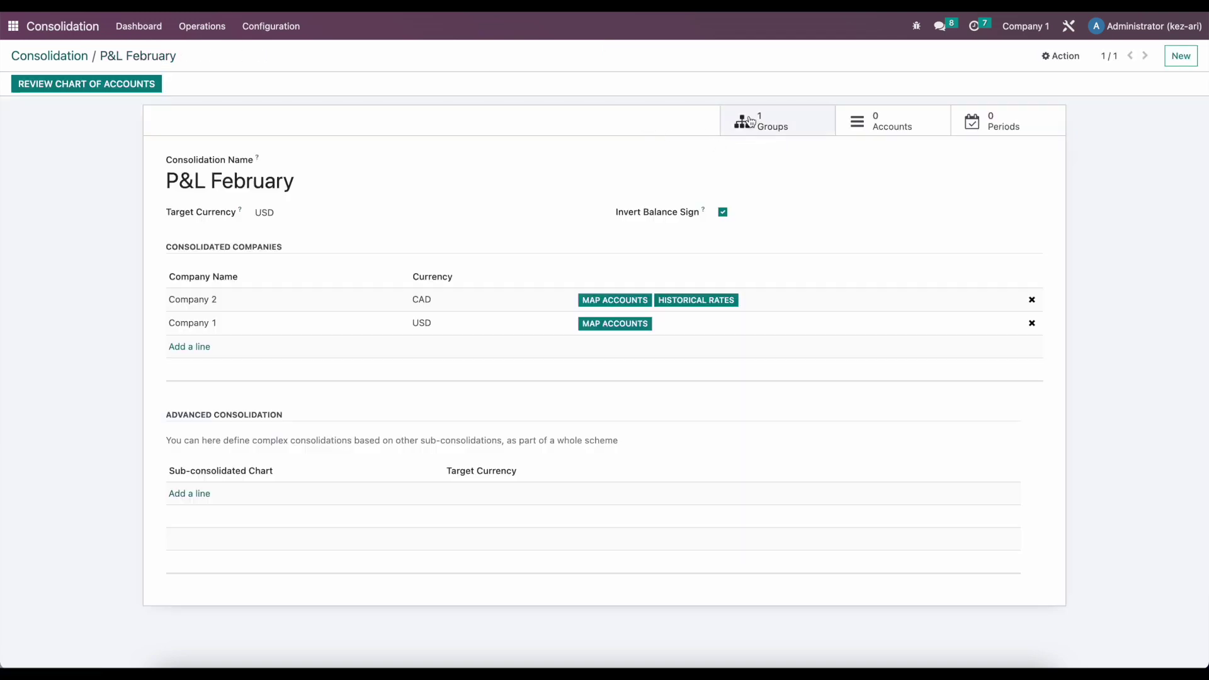
pyautogui.click(888, 126)
pyautogui.click(29, 77)
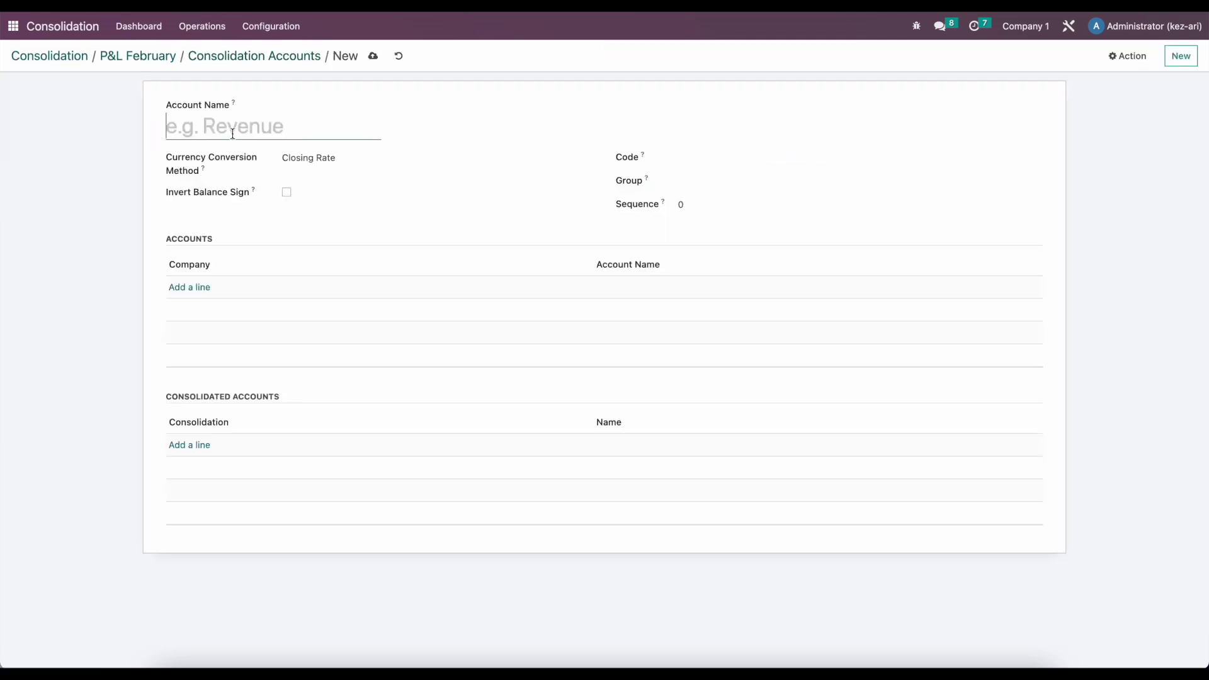
pyautogui.write('Income')
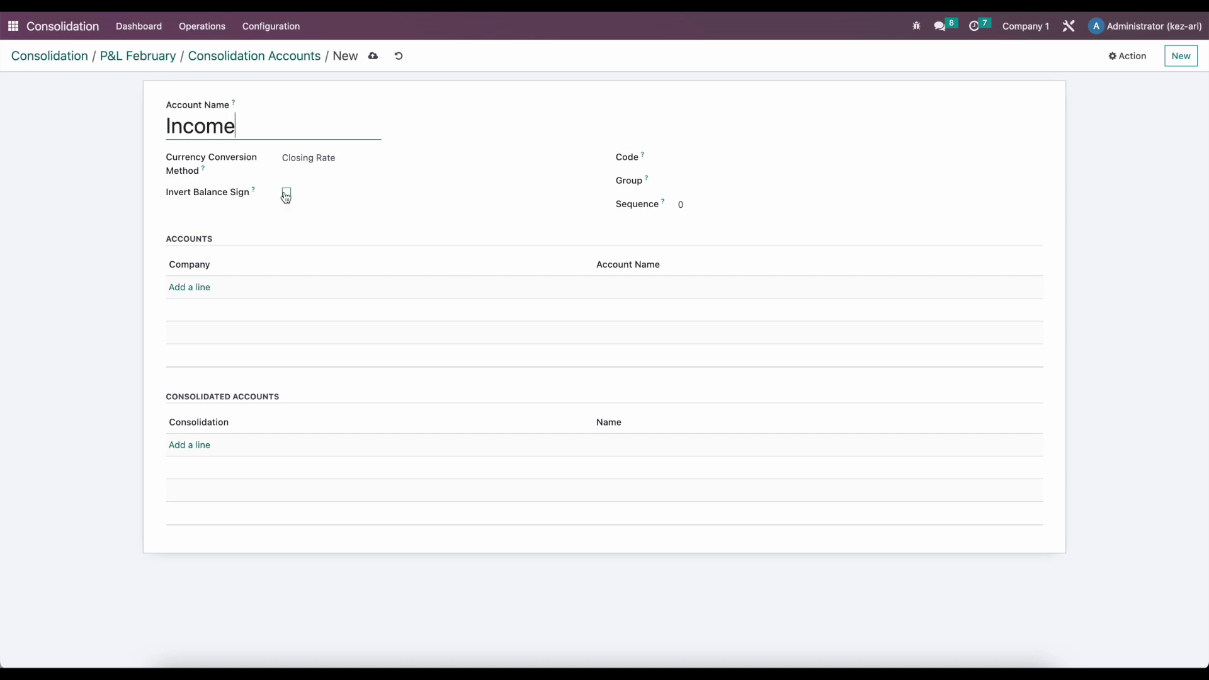
pyautogui.click(306, 158)
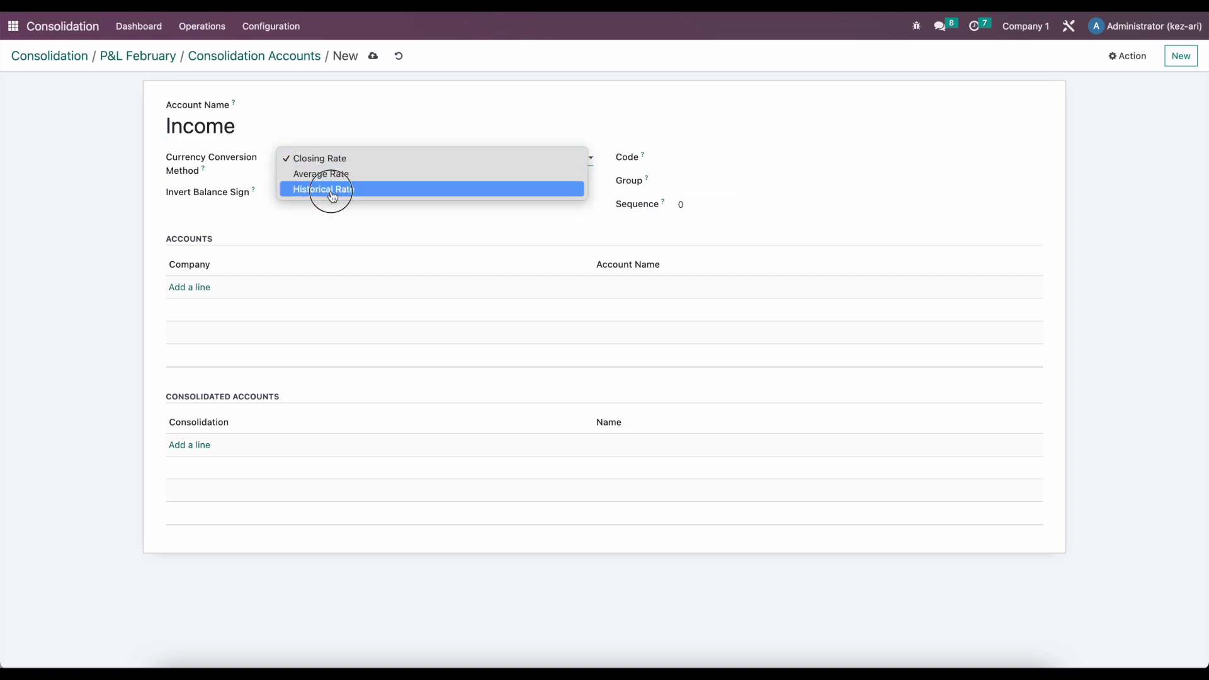
pyautogui.click(329, 190)
pyautogui.click(718, 182)
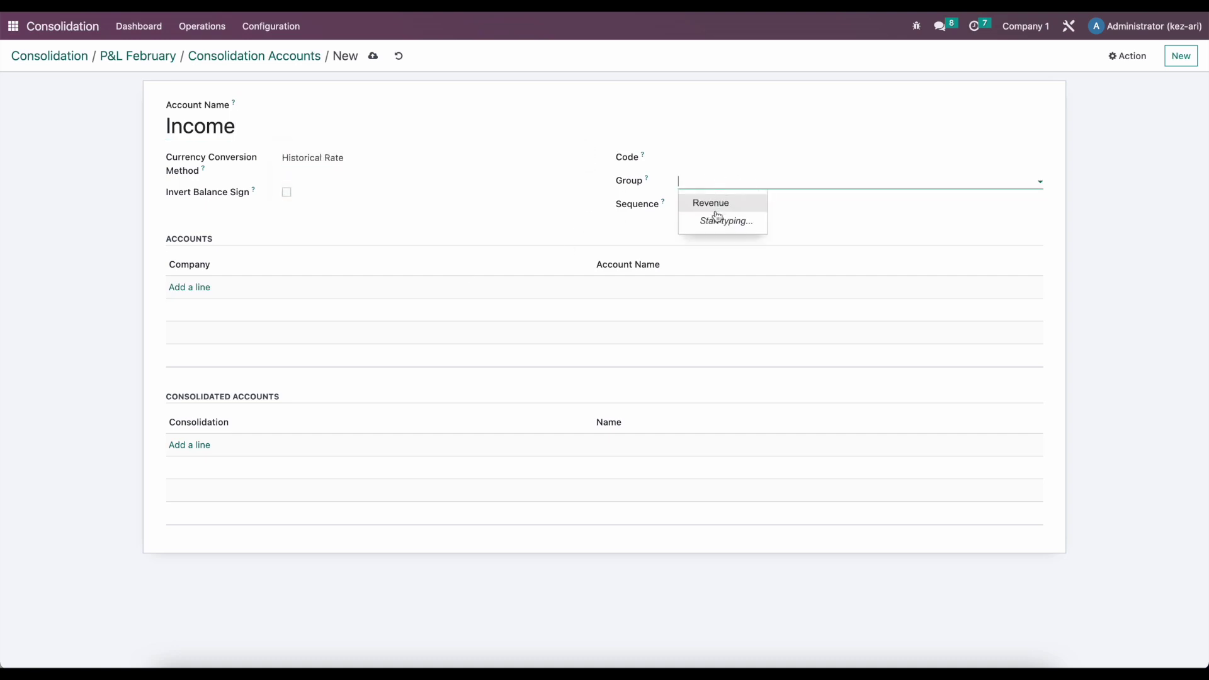
# Map all Income-type accounts of both companies to the Income consolidation account and save it
pyautogui.click(192, 291)
pyautogui.click(278, 138)
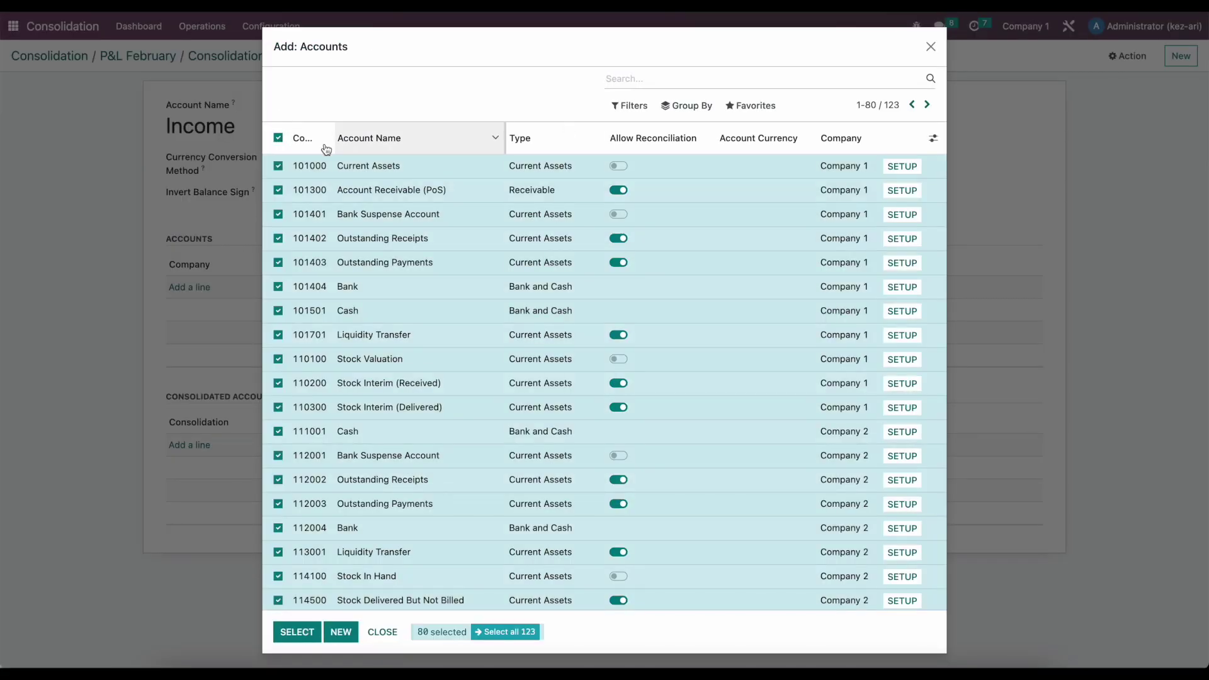
pyautogui.click(278, 139)
pyautogui.write('Inc')
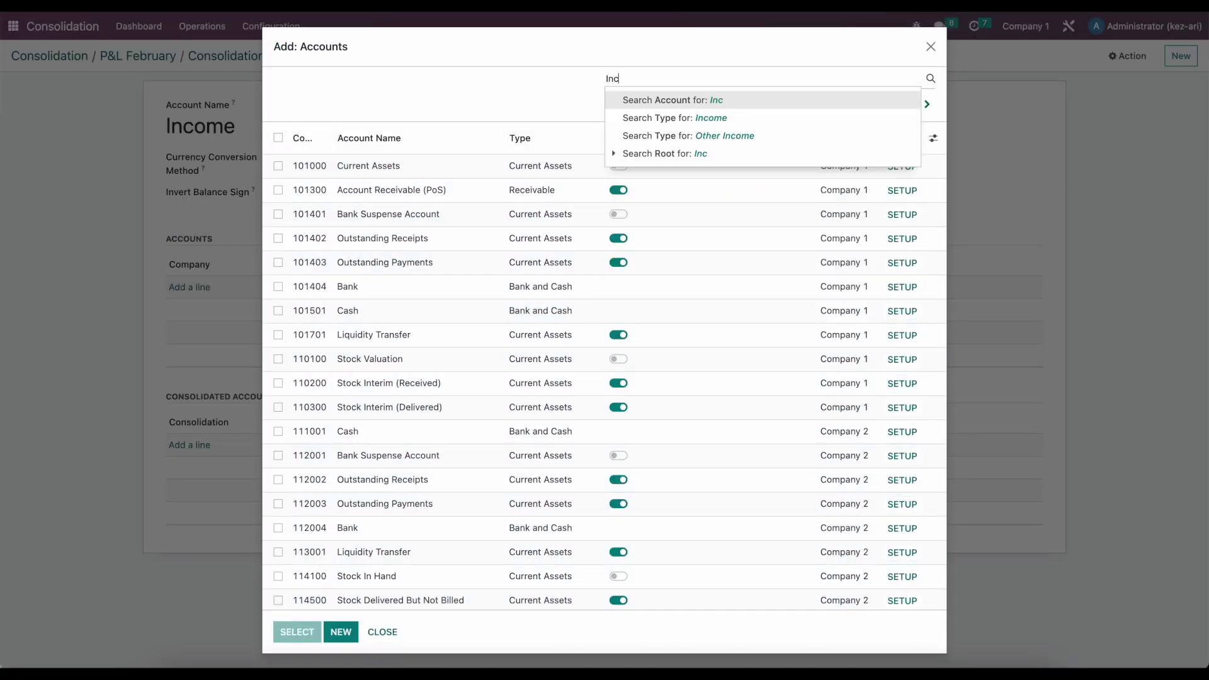
pyautogui.click(661, 119)
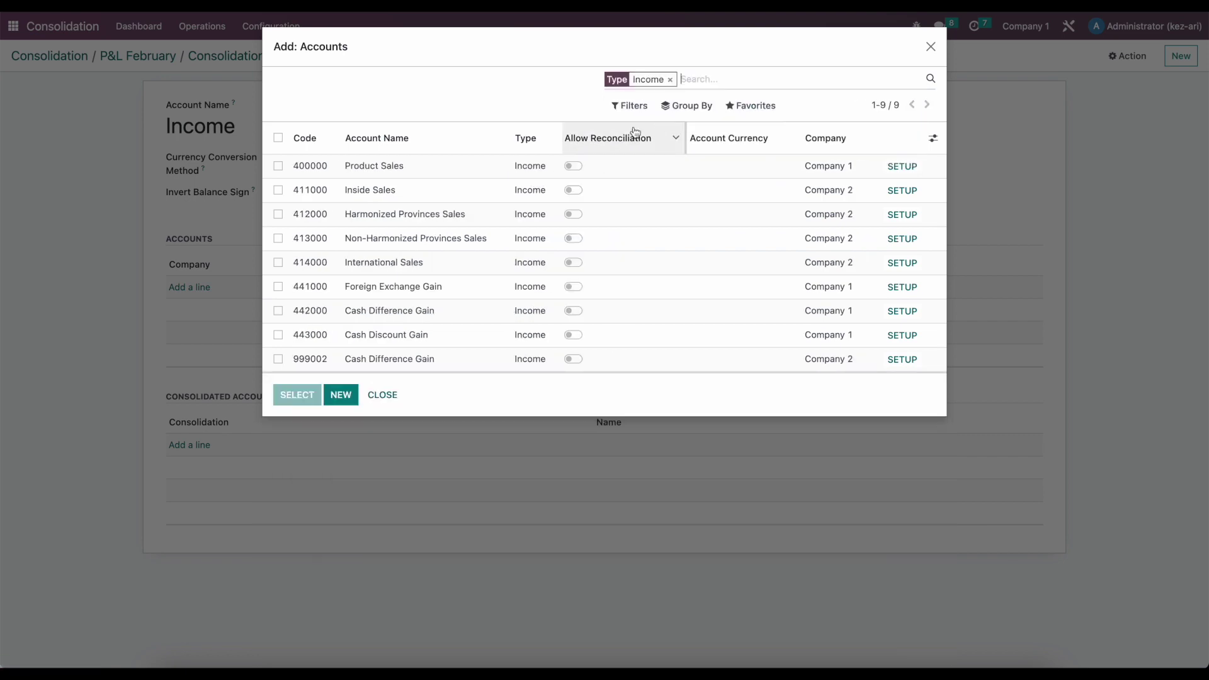
pyautogui.click(278, 137)
pyautogui.click(296, 394)
pyautogui.click(376, 56)
# Create another consolidation account named Other Income and assign it to the Revenue group
pyautogui.click(264, 56)
pyautogui.click(19, 78)
pyautogui.write('Other')
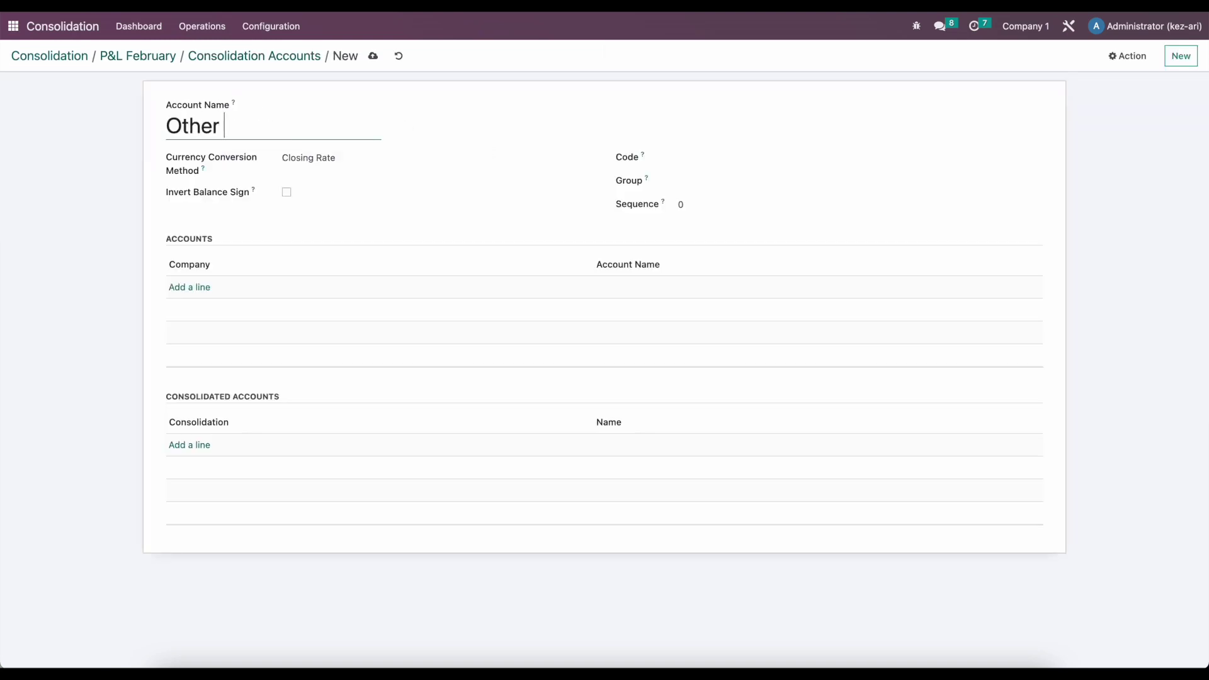
pyautogui.write(' Income')
pyautogui.click(736, 181)
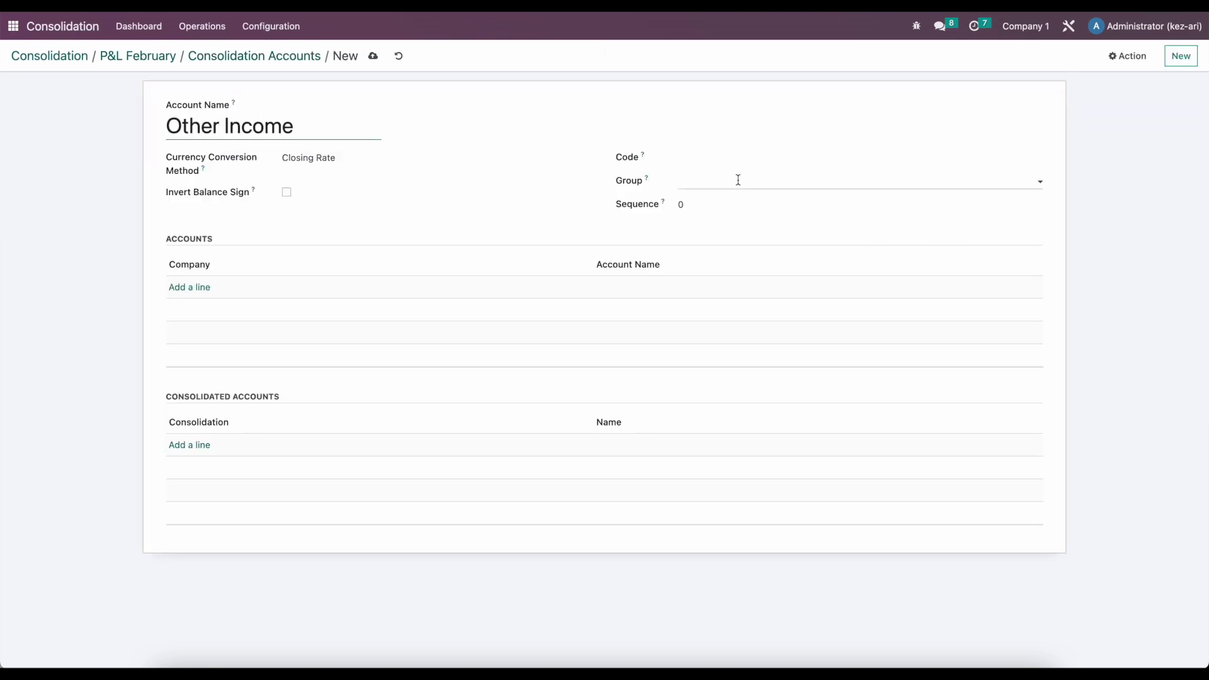
pyautogui.click(728, 203)
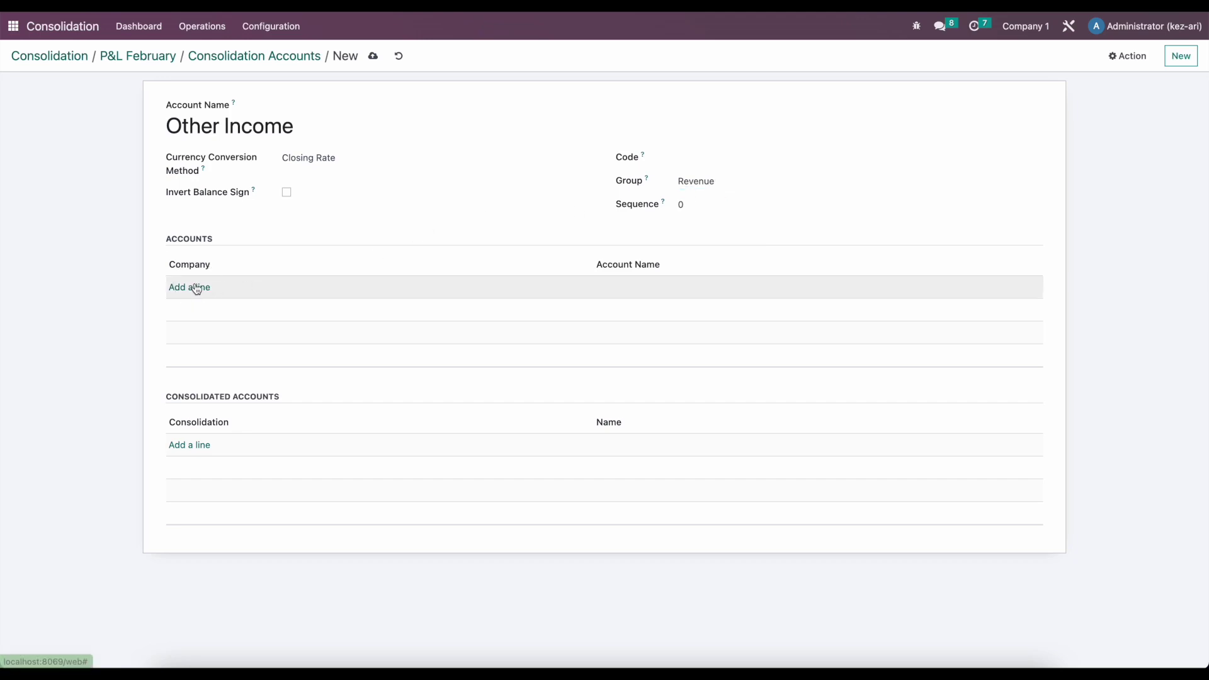
# Map all accounts of type Other Income to the Other Income consolidation account and save it
pyautogui.click(190, 287)
pyautogui.write('Other Income')
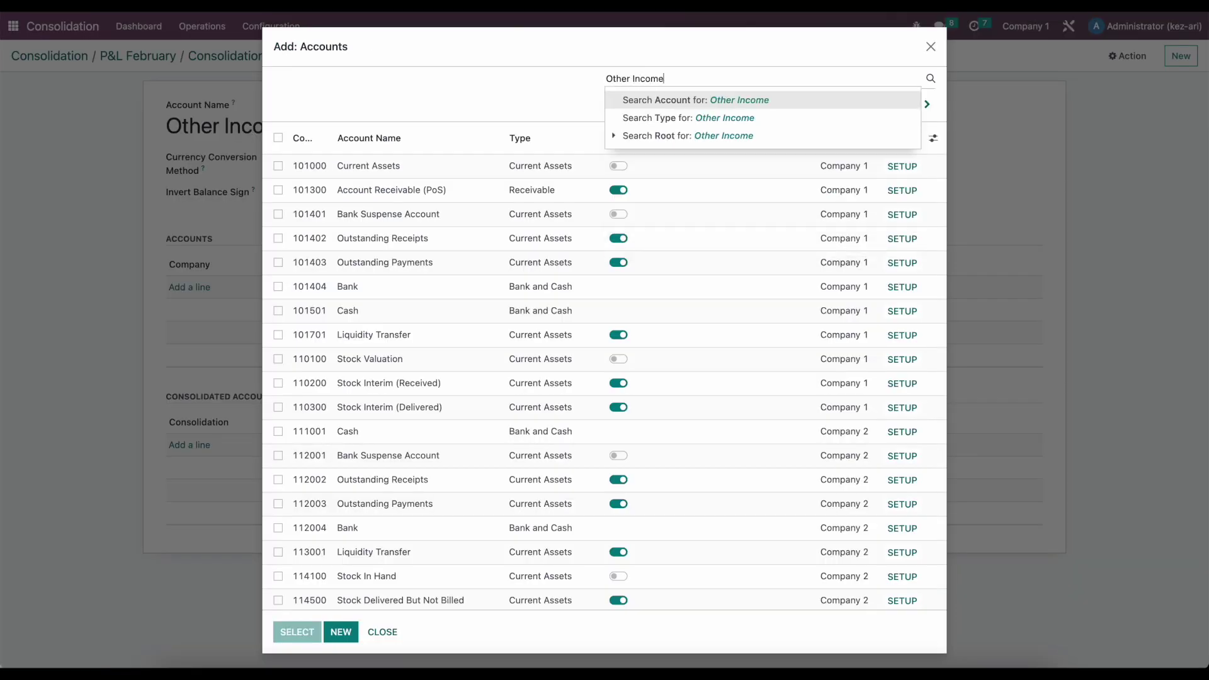
pyautogui.press('Down')
pyautogui.press('Return')
pyautogui.click(278, 138)
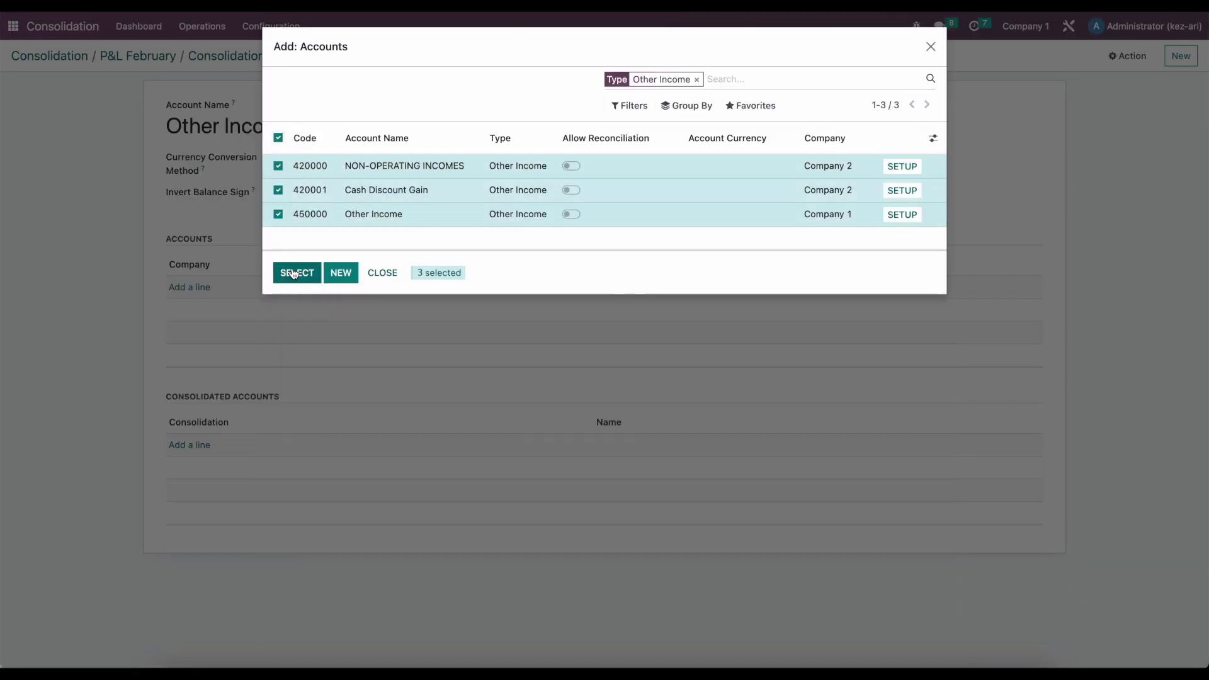
pyautogui.click(297, 273)
pyautogui.click(372, 56)
# Create a consolidation account named Expenses without assigning a group
pyautogui.click(235, 56)
pyautogui.click(28, 75)
pyautogui.write('Expenses')
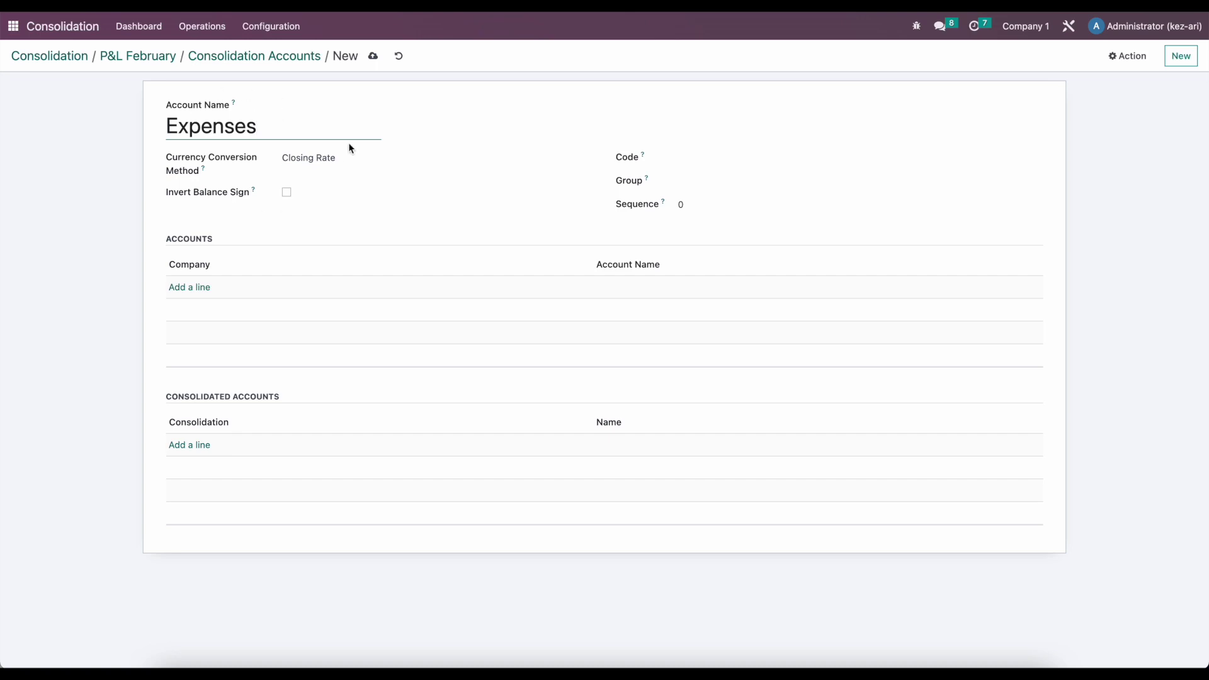
pyautogui.click(688, 181)
pyautogui.click(539, 221)
# Map all accounts matching the Expenses filter to the Expenses consolidation account and save it
pyautogui.click(190, 287)
pyautogui.click(629, 105)
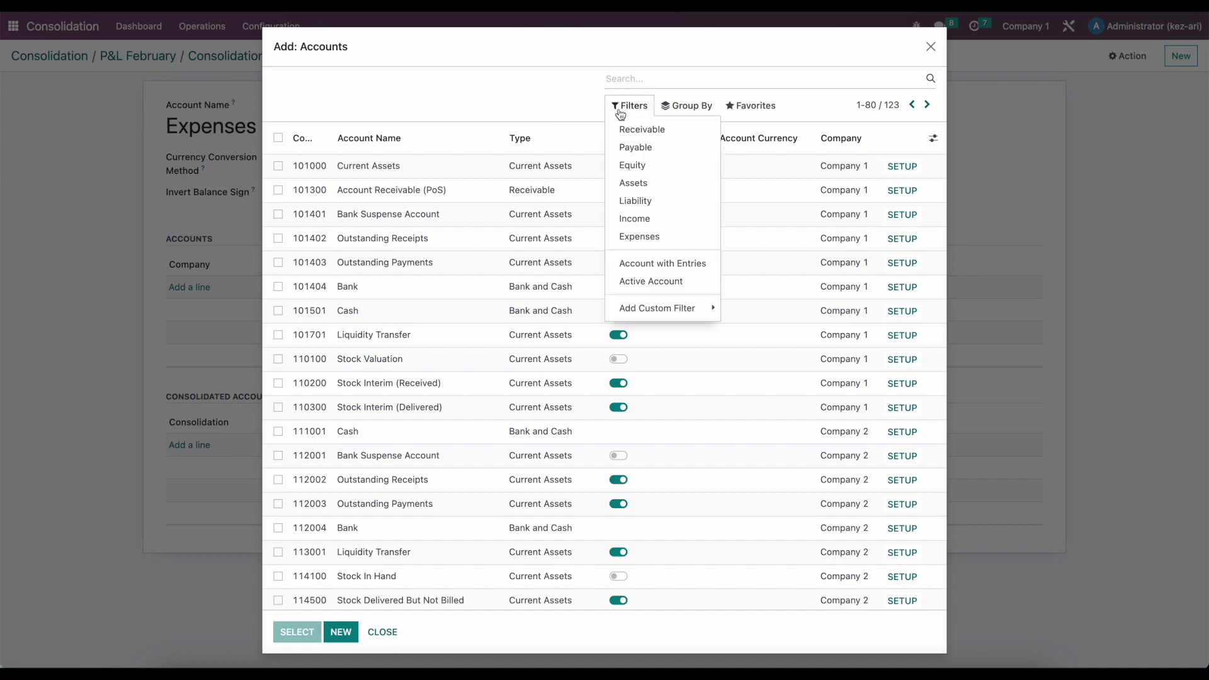
pyautogui.click(651, 234)
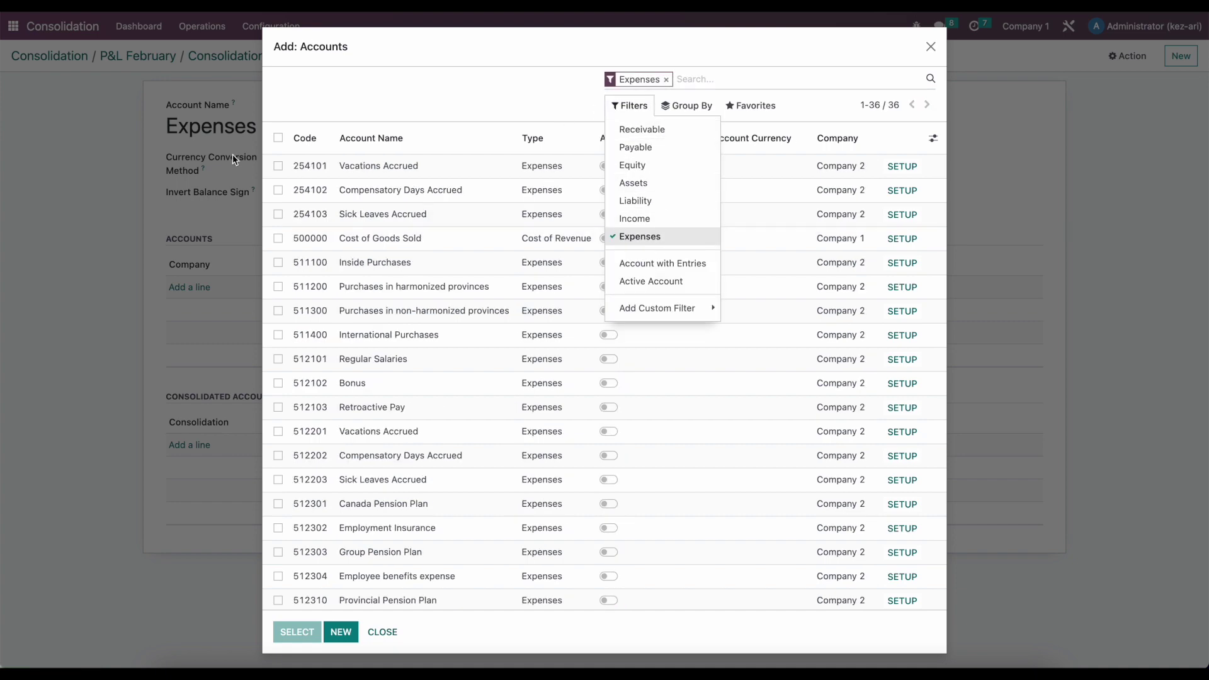
pyautogui.click(278, 138)
pyautogui.click(296, 632)
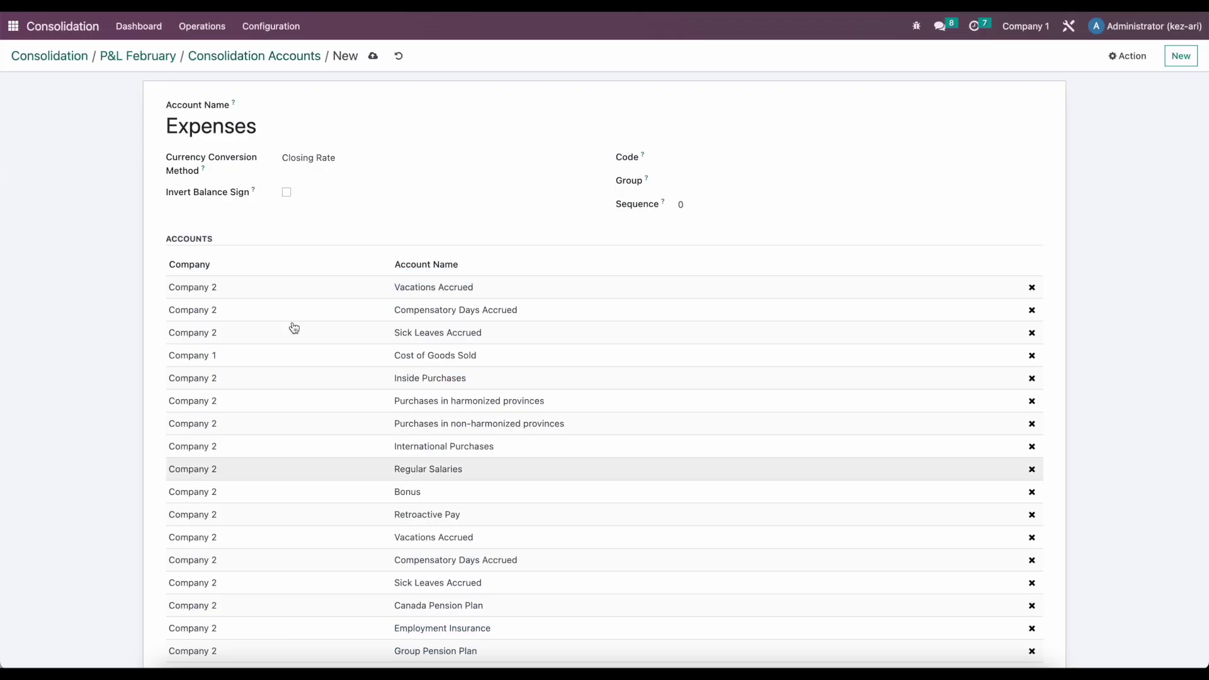
pyautogui.click(373, 56)
# Create and save an analysis period for P&L February running from 02/01/2023 to 02/28/2023
pyautogui.click(241, 57)
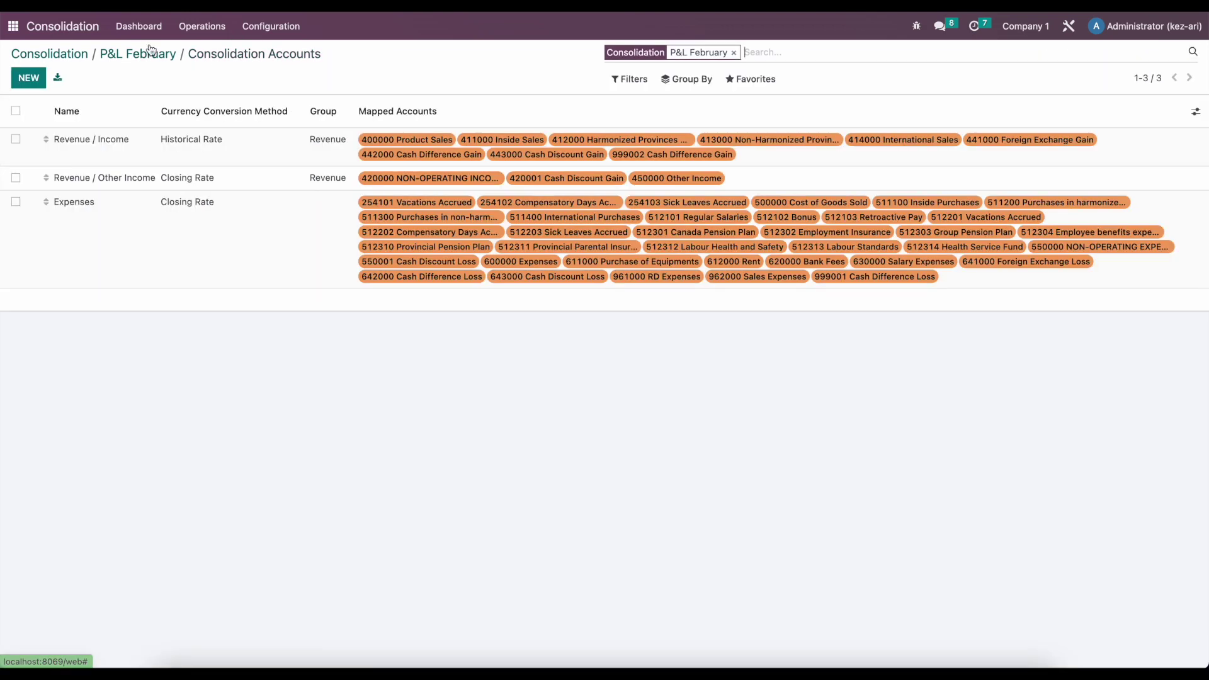
pyautogui.click(142, 55)
pyautogui.click(1028, 114)
pyautogui.click(28, 78)
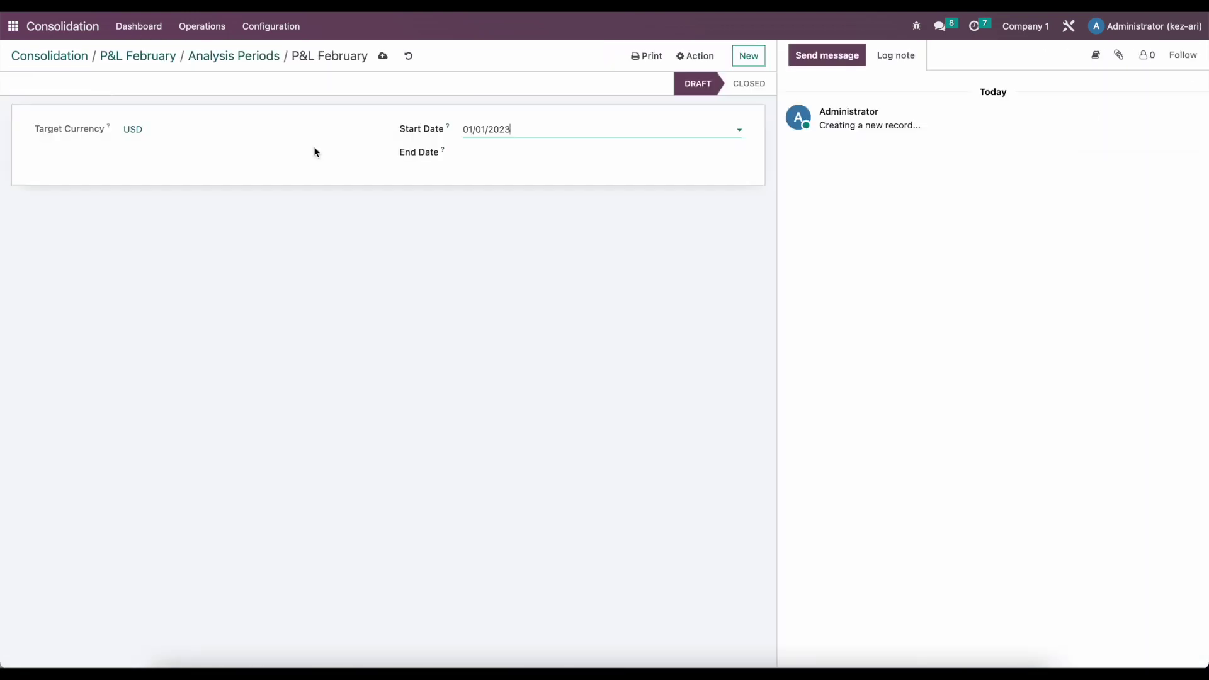
pyautogui.click(480, 130)
pyautogui.write('02.0')
pyautogui.press('Tab')
pyautogui.write('02')
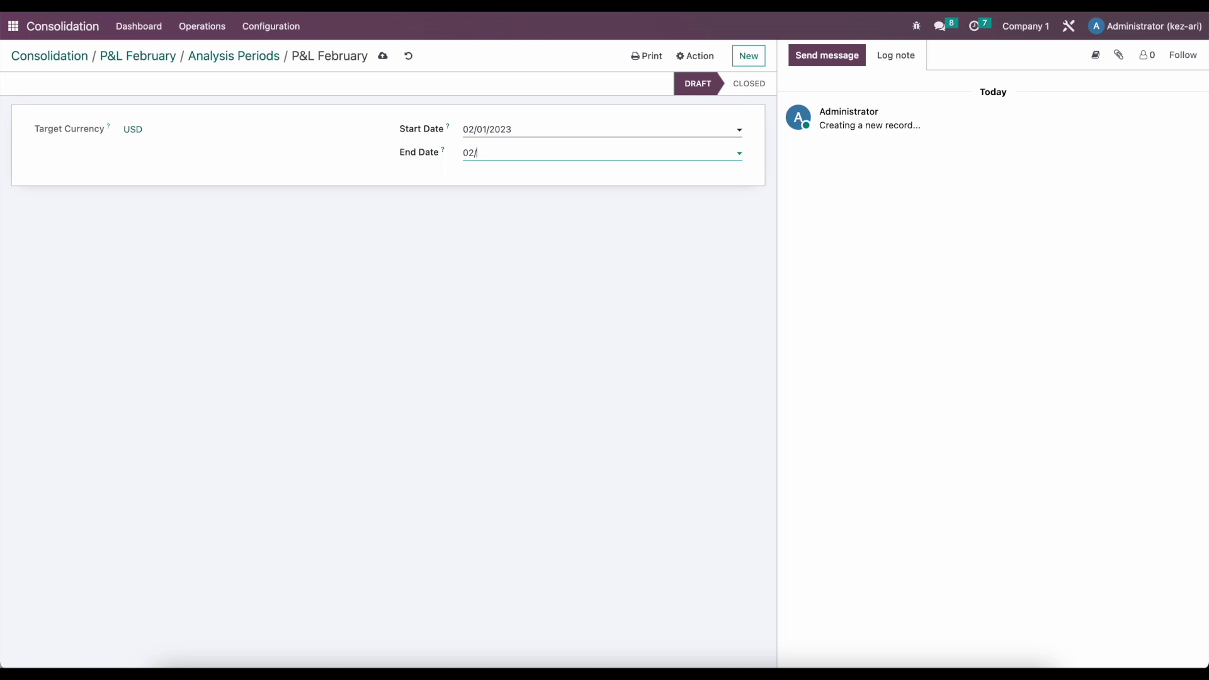
pyautogui.write('/28/2023')
pyautogui.click(382, 56)
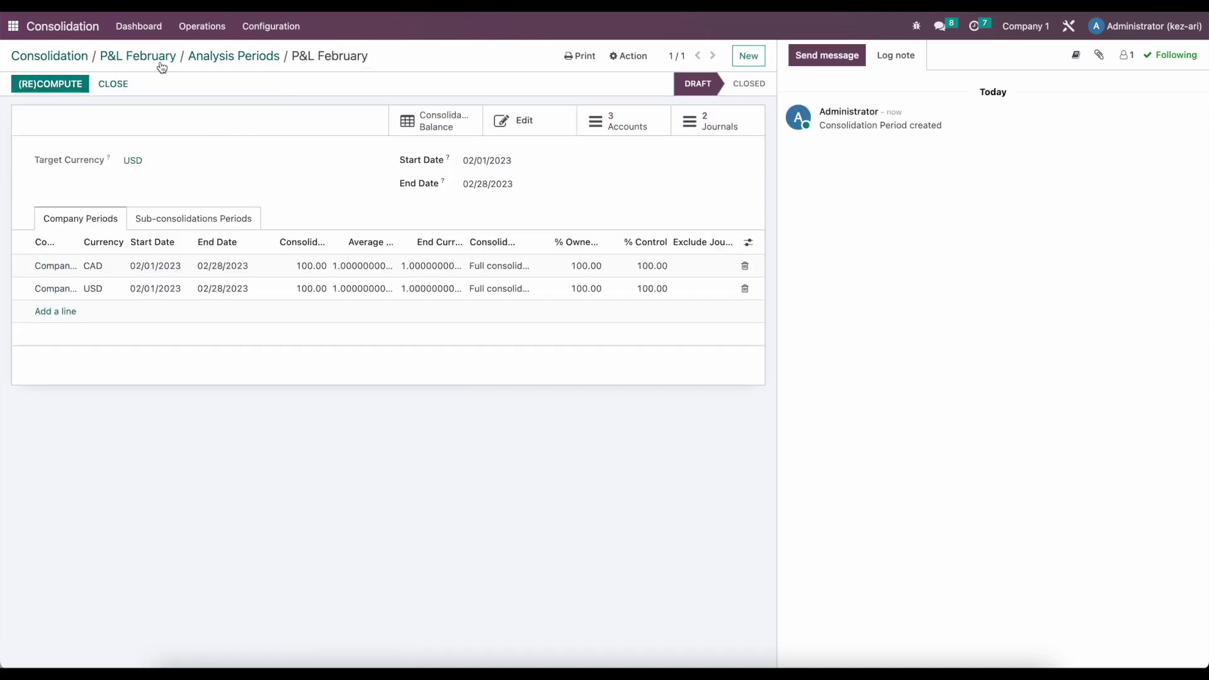
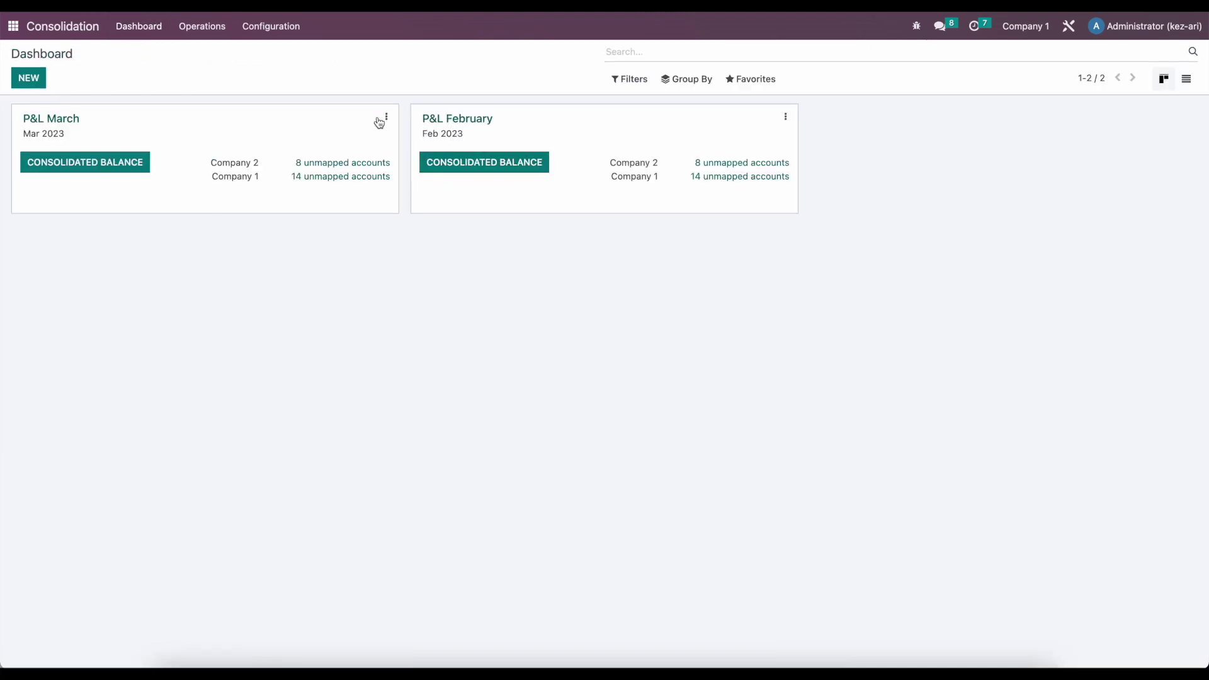
# Open the P&L February period from the dashboard and review its consolidated balance for both companies
pyautogui.click(527, 127)
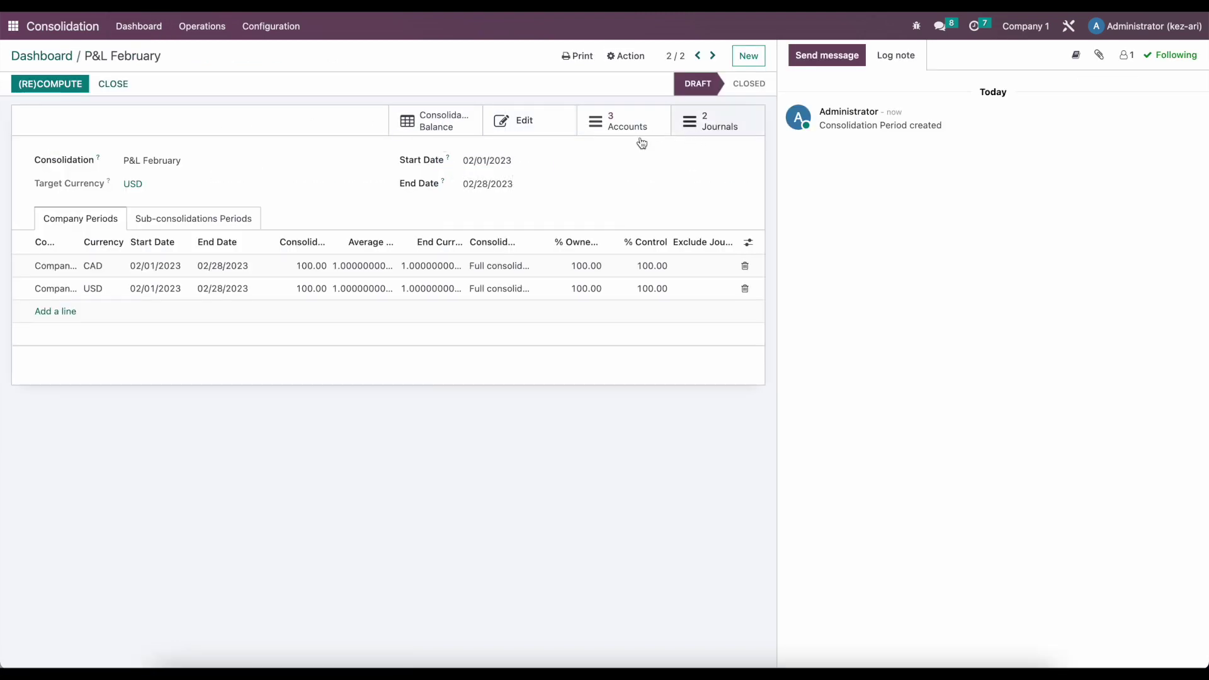
pyautogui.click(433, 123)
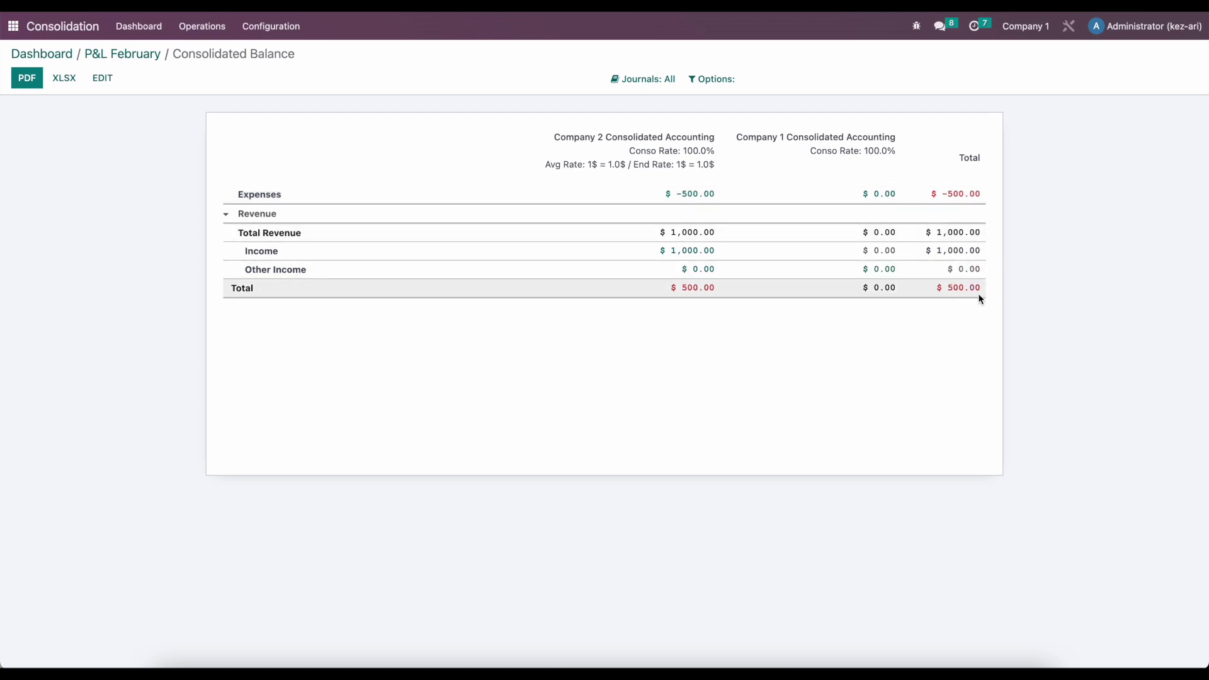
pyautogui.click(122, 55)
pyautogui.click(66, 57)
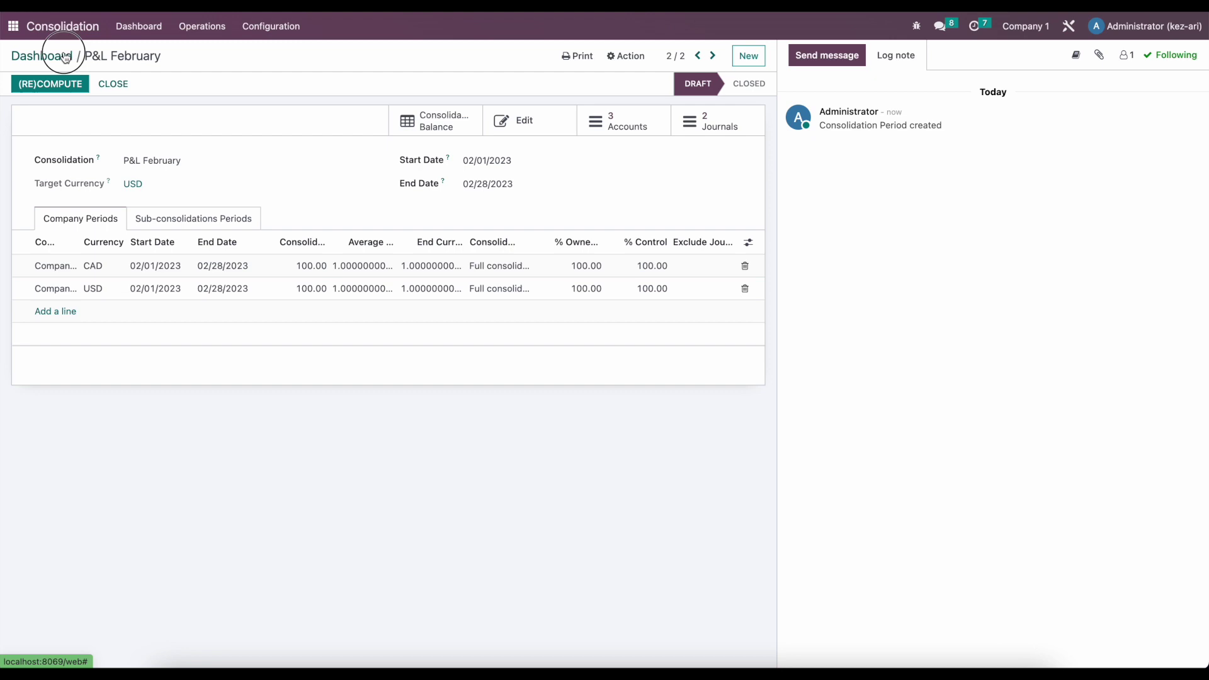
# Create a new consolidation named Q1 P&L with USD as target currency and save it
pyautogui.click(287, 34)
pyautogui.click(292, 124)
pyautogui.click(37, 88)
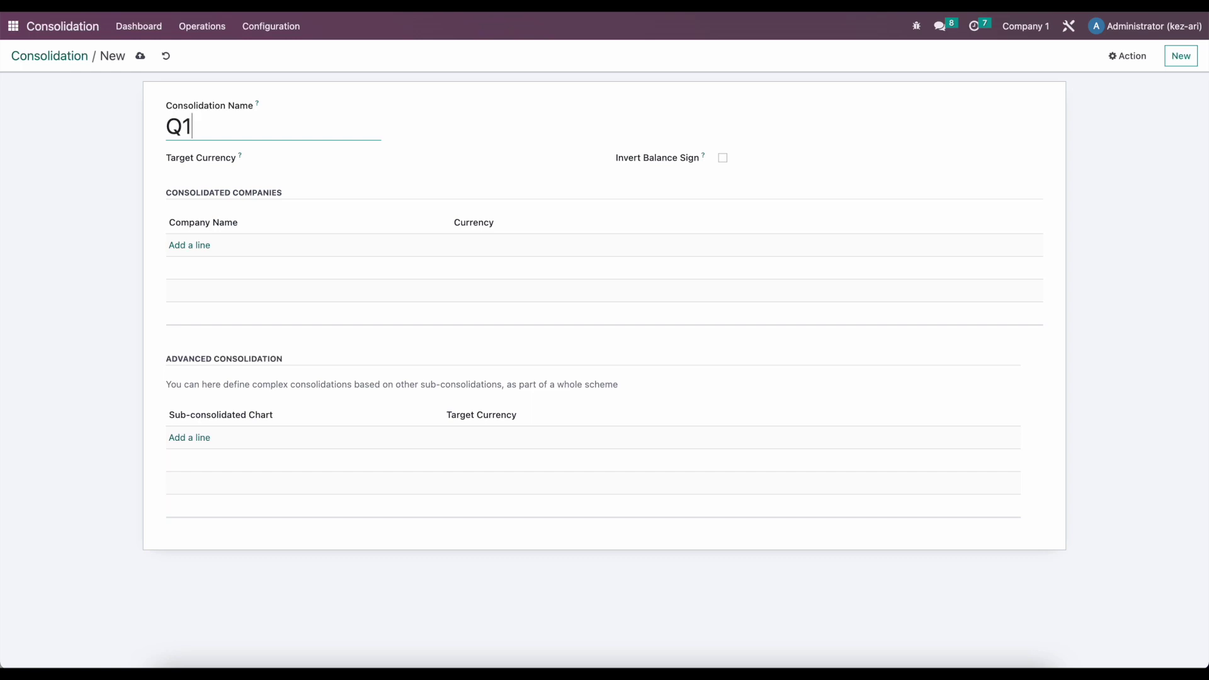
pyautogui.write('Q1 P&L')
pyautogui.hotkey('alt', 's')
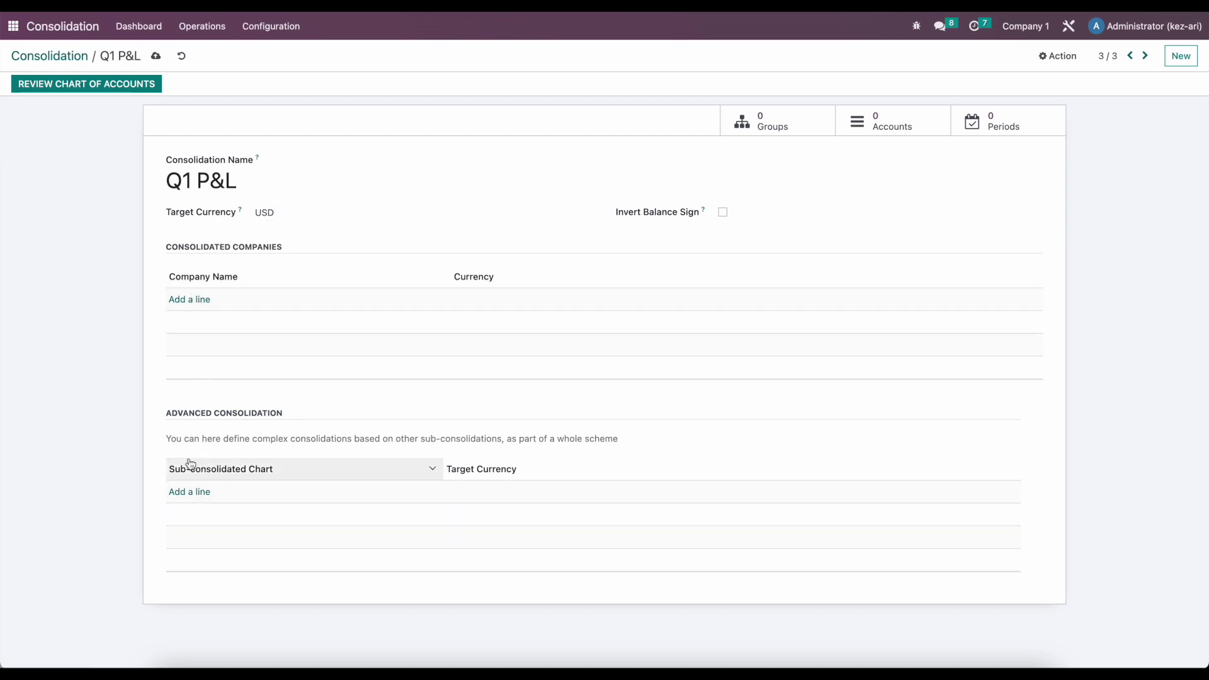
# Add P&L March and P&L February as sub-consolidations of Q1 P&L and save the consolidation
pyautogui.click(200, 493)
pyautogui.click(278, 138)
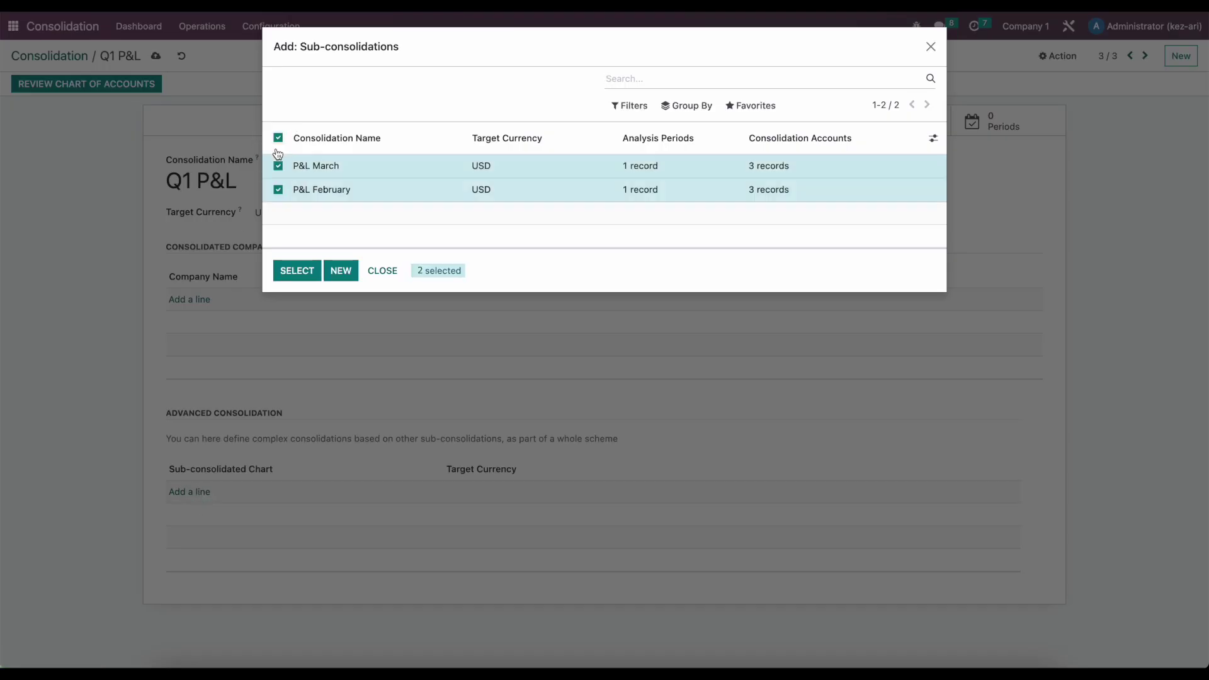
pyautogui.click(296, 271)
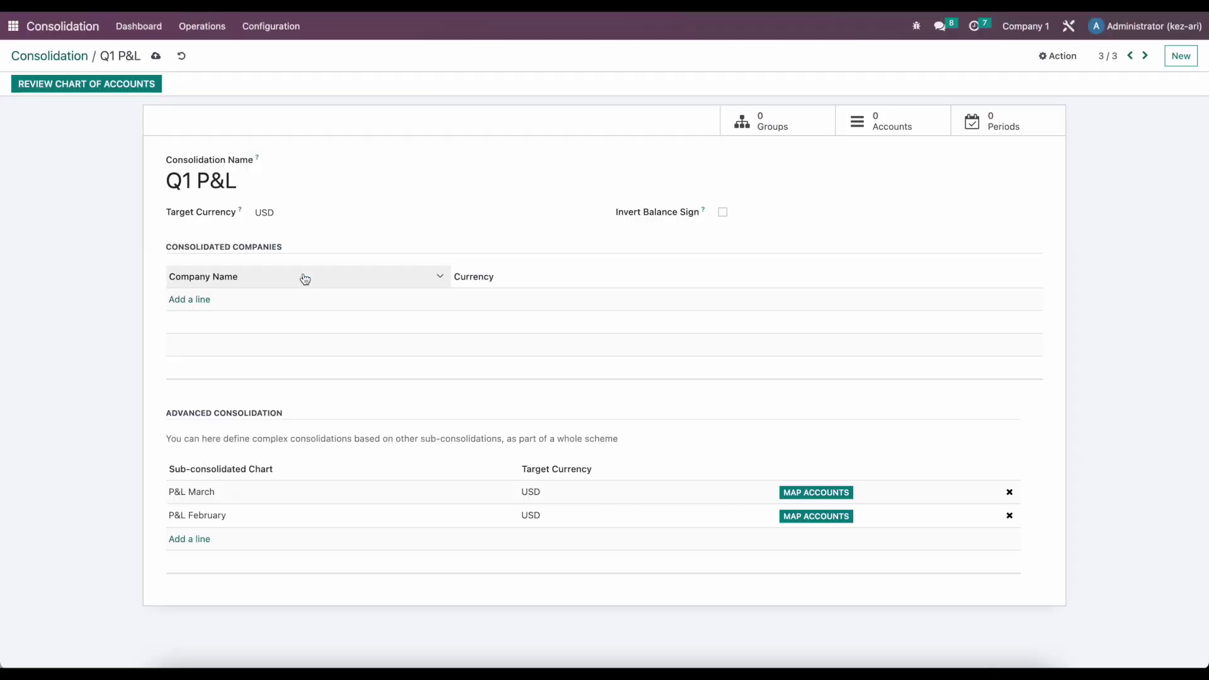
pyautogui.click(157, 58)
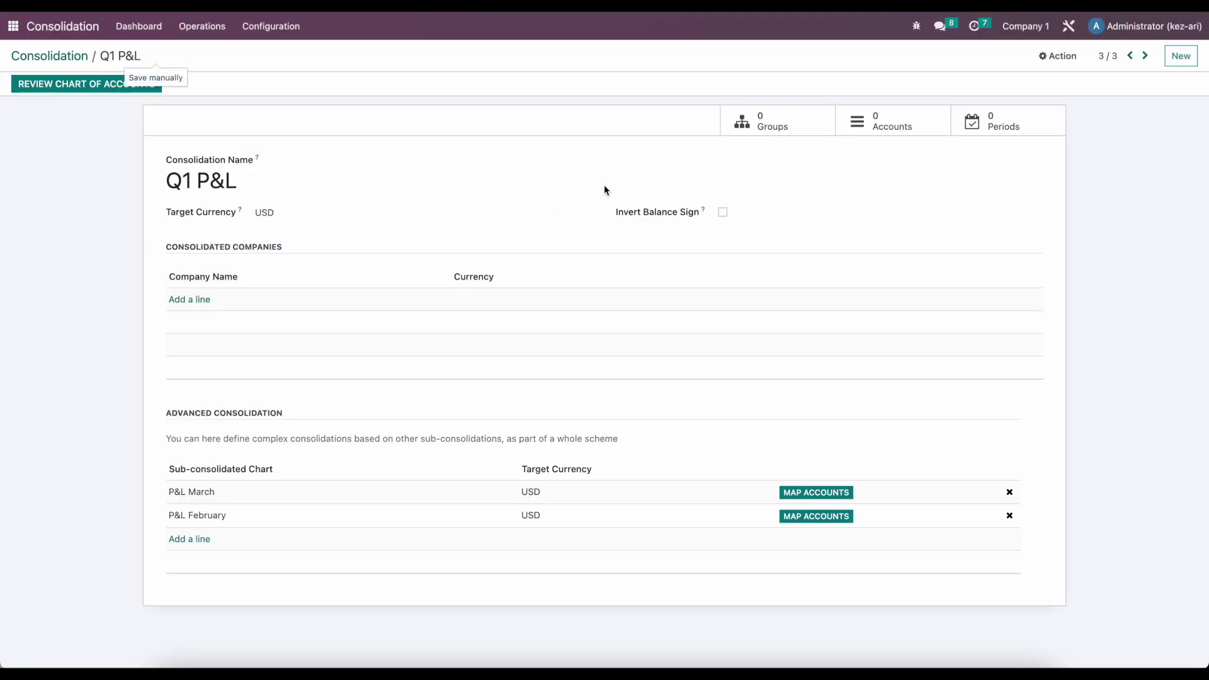
# Create an account group named Revenue for the Q1 P&L consolidation and save it
pyautogui.click(768, 129)
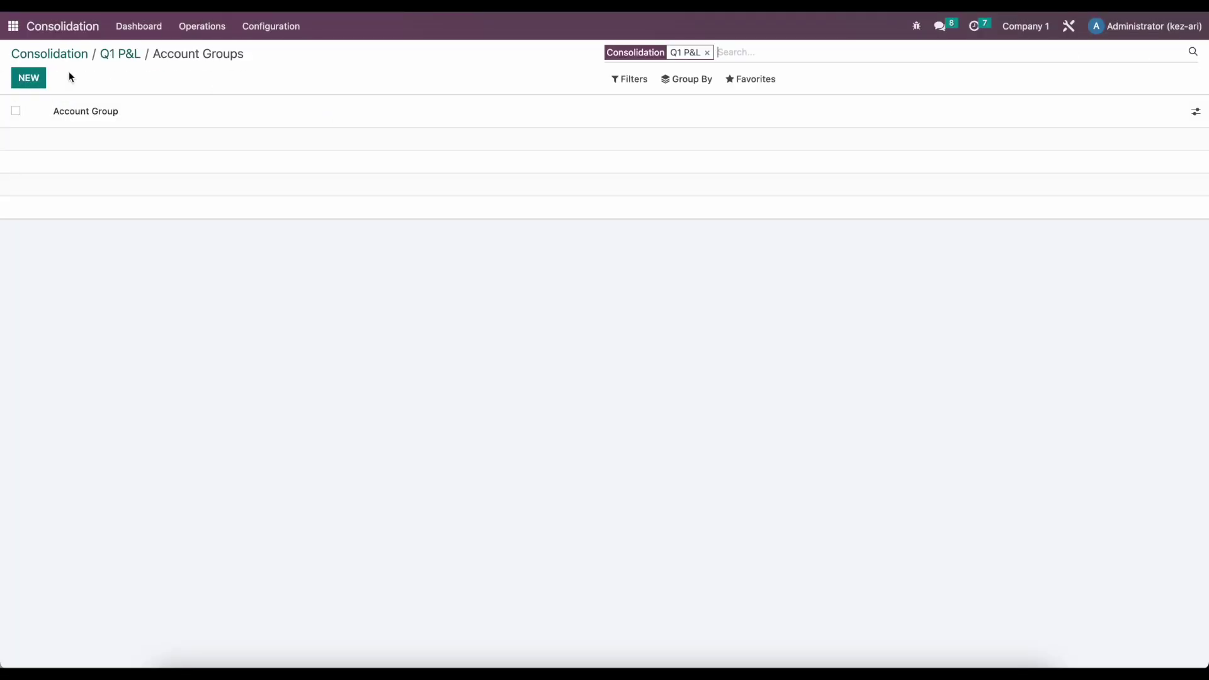
pyautogui.click(27, 81)
pyautogui.write('Reven')
pyautogui.click(296, 56)
pyautogui.click(220, 58)
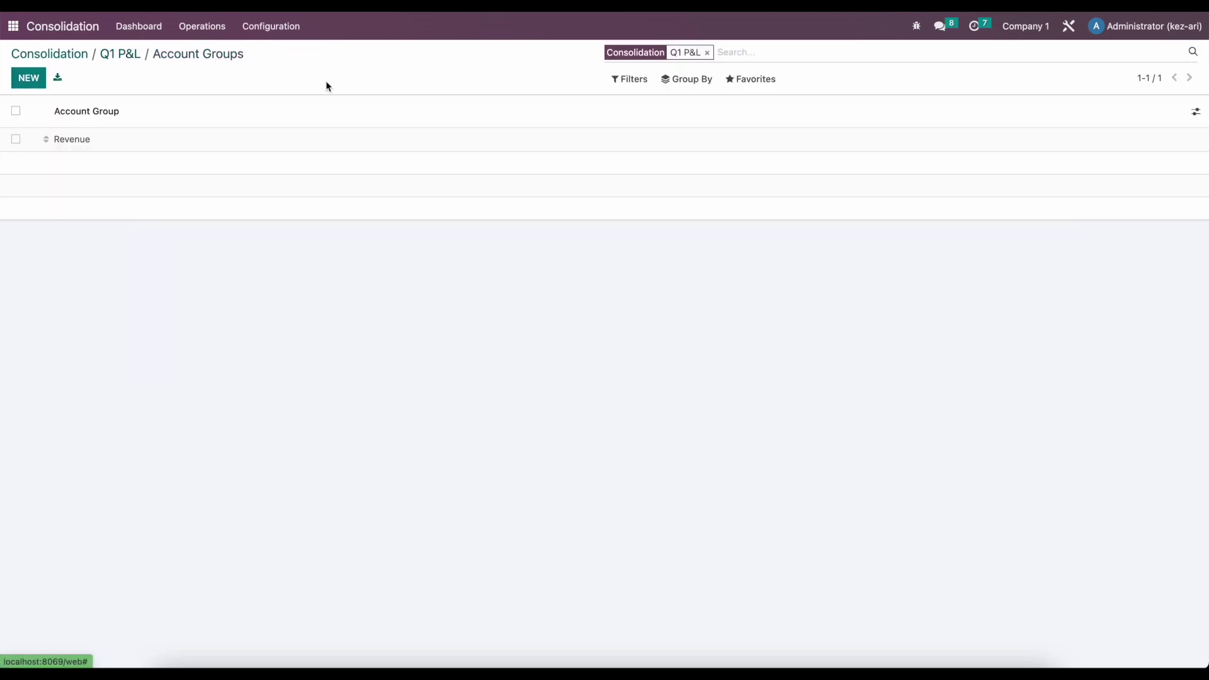
# Create a consolidation account named Other Income in the Q1 P&L consolidation and save it
pyautogui.click(121, 54)
pyautogui.click(885, 125)
pyautogui.click(27, 78)
pyautogui.write('Other Income')
pyautogui.click(347, 57)
pyautogui.click(265, 55)
# Create a consolidation account named Income in the Q1 P&L consolidation and save it
pyautogui.click(28, 78)
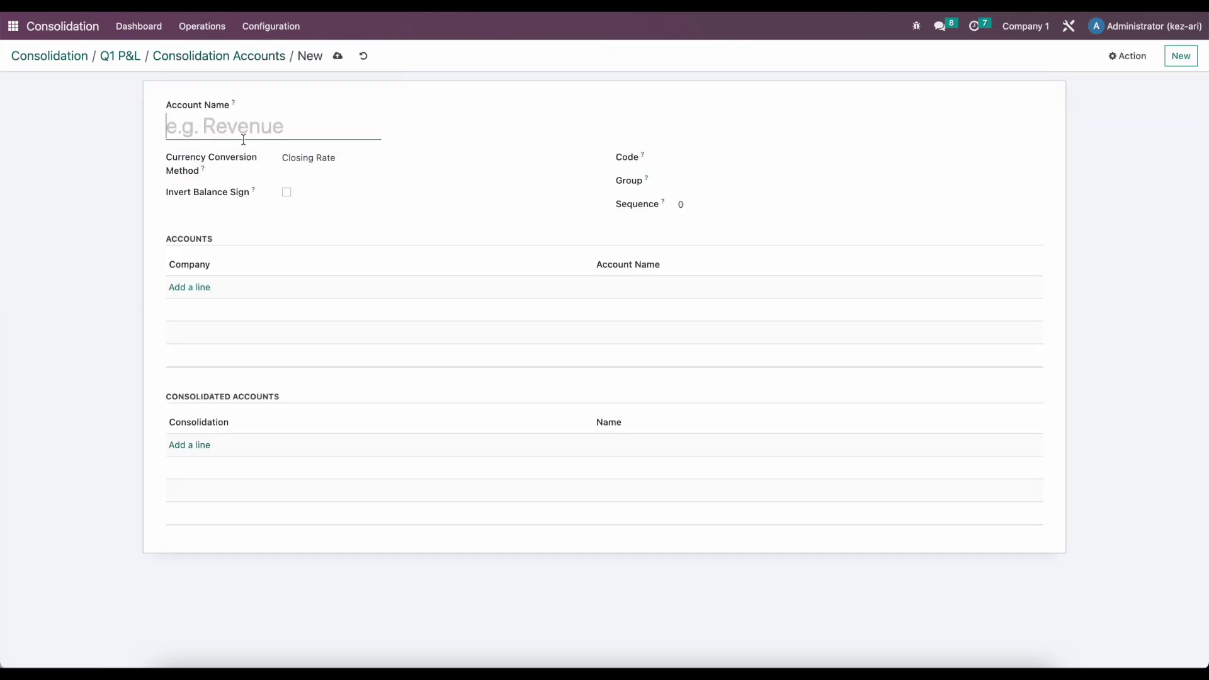
pyautogui.write('Income')
pyautogui.click(337, 56)
pyautogui.click(238, 55)
# Create and save a consolidation account named Expenses, and return to the Q1 P&L consolidation
pyautogui.click(29, 78)
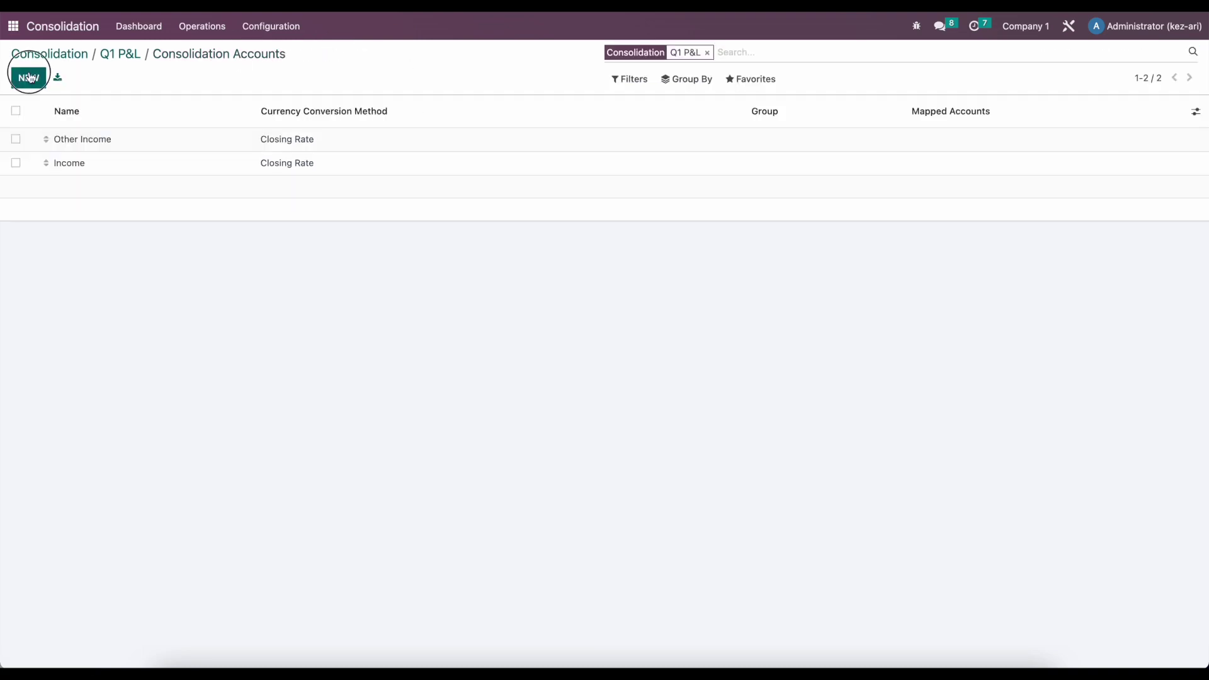
pyautogui.write('Expenes')
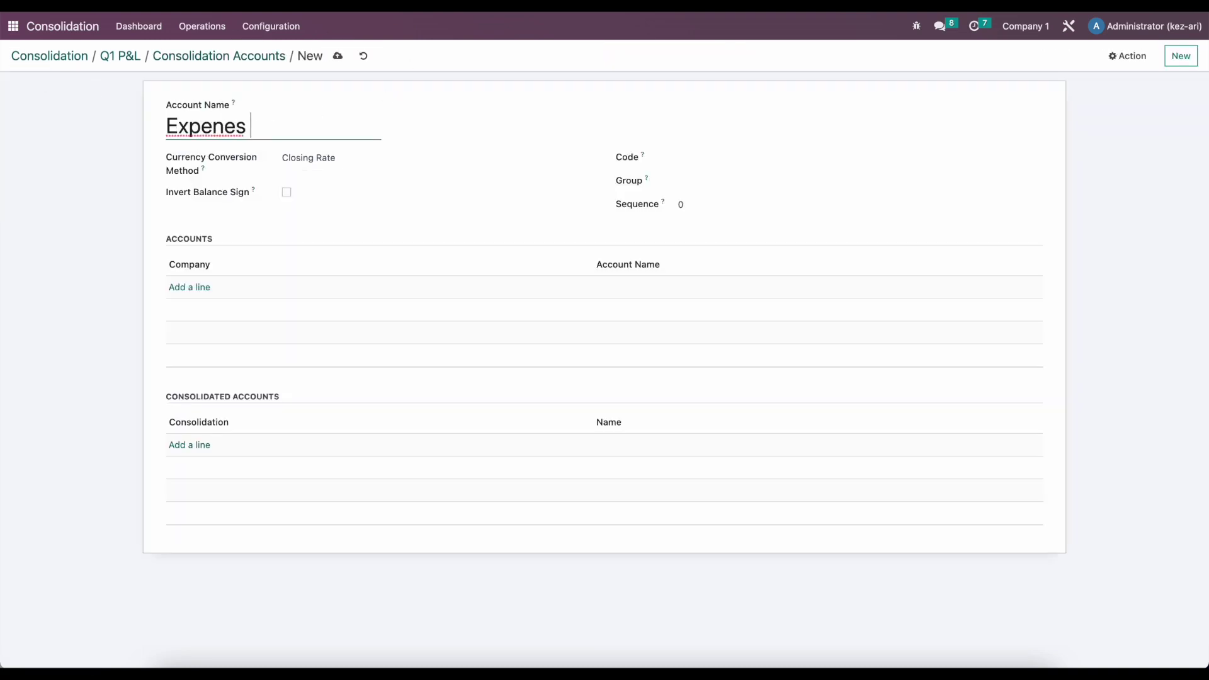
pyautogui.press('BackSpace')
pyautogui.press('BackSpace')
pyautogui.press('BackSpace')
pyautogui.press('BackSpace')
pyautogui.press('BackSpace')
pyautogui.press('BackSpace')
pyautogui.press('BackSpace')
pyautogui.press('BackSpace')
pyautogui.write('ses')
pyautogui.click(338, 56)
pyautogui.click(163, 60)
pyautogui.click(126, 55)
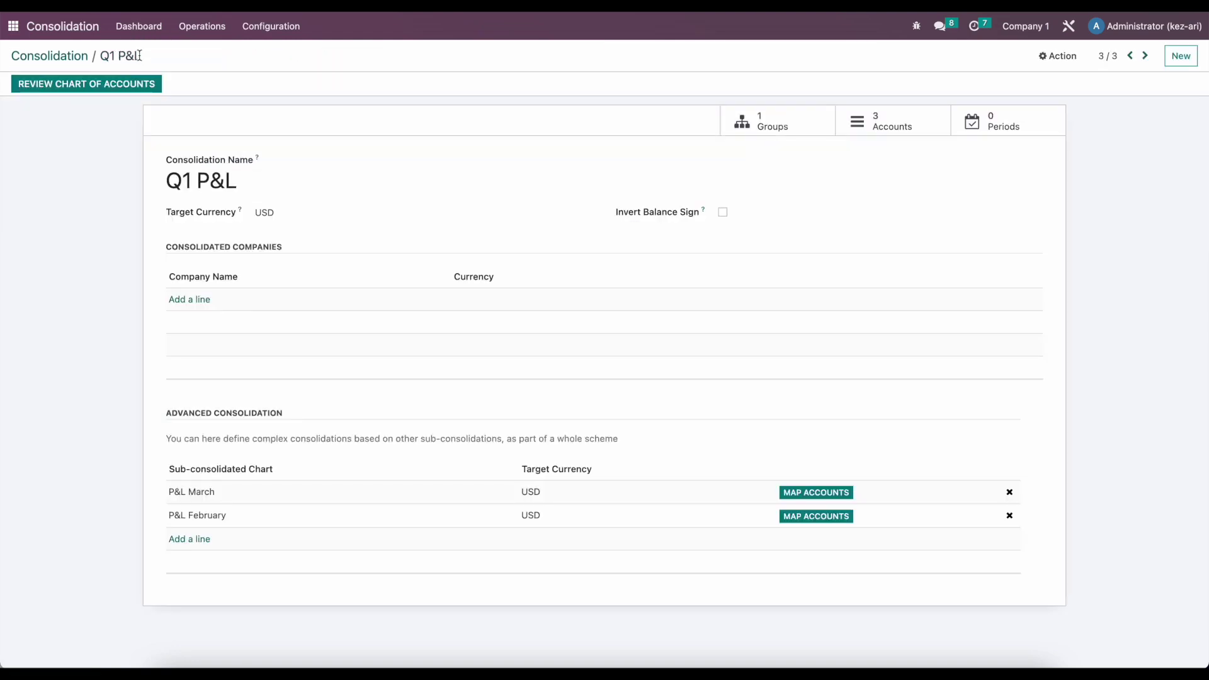
# Map the P&L March accounts Income, Other Income and Expenses to the Q1 P&L accounts of the same names
pyautogui.click(816, 492)
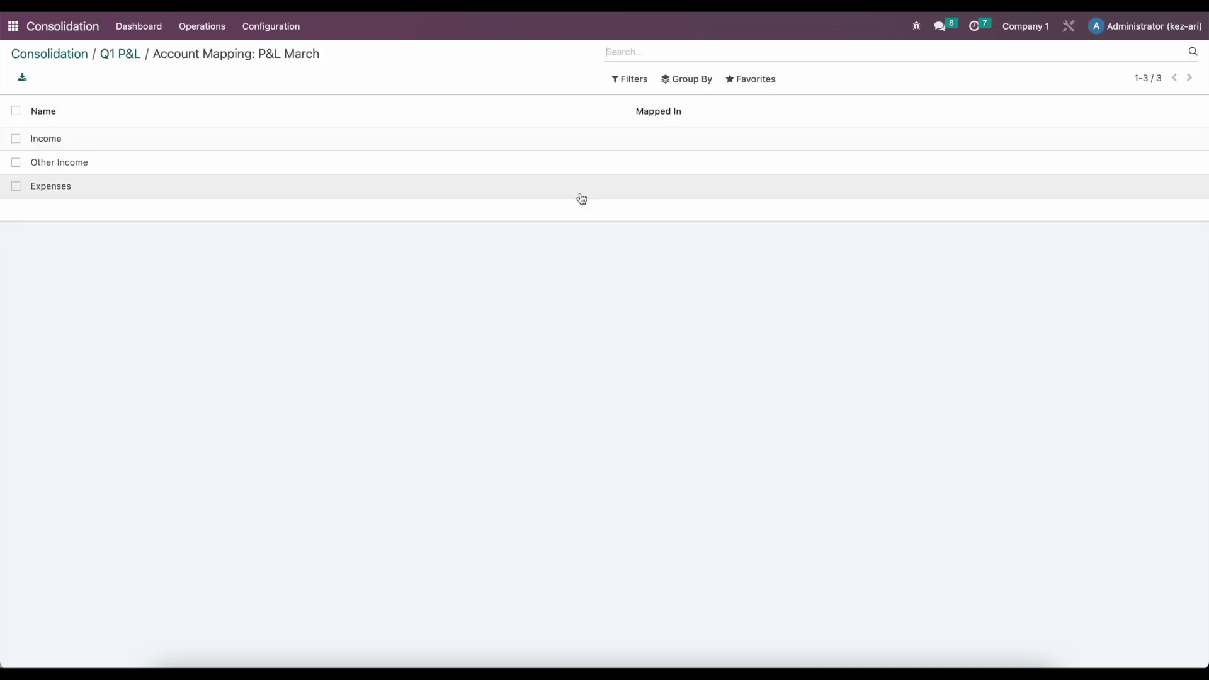
pyautogui.click(652, 144)
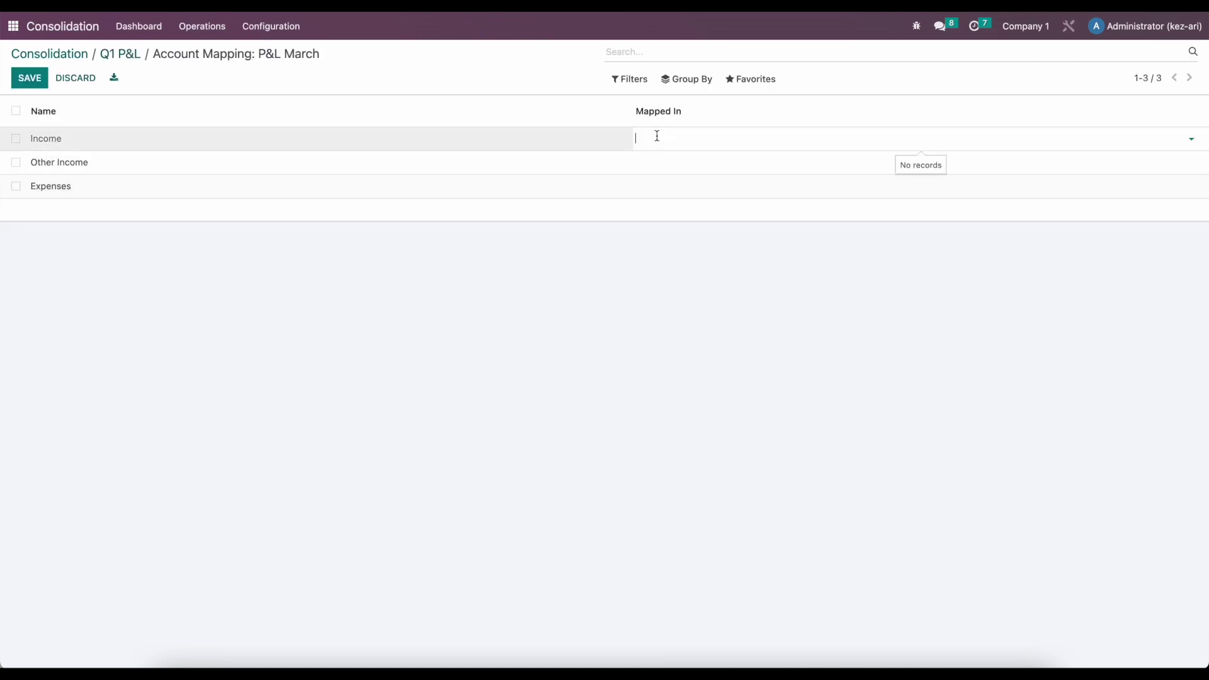
pyautogui.click(686, 171)
pyautogui.click(686, 162)
pyautogui.click(682, 182)
pyautogui.click(681, 184)
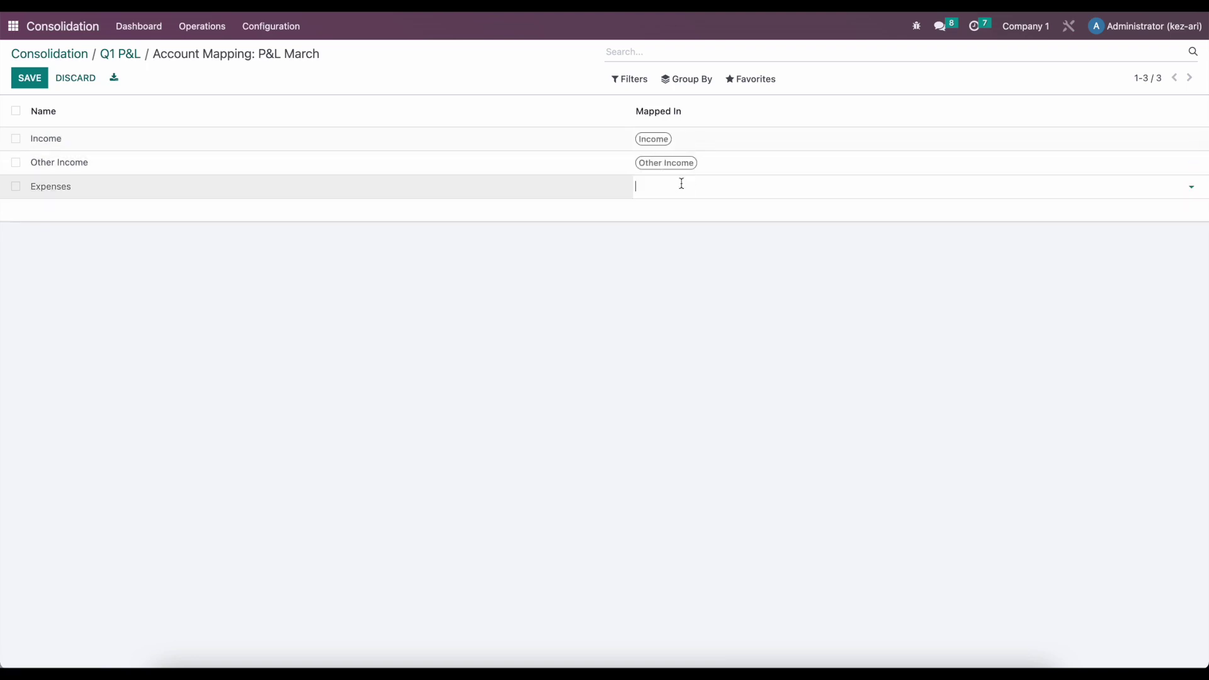
pyautogui.click(669, 240)
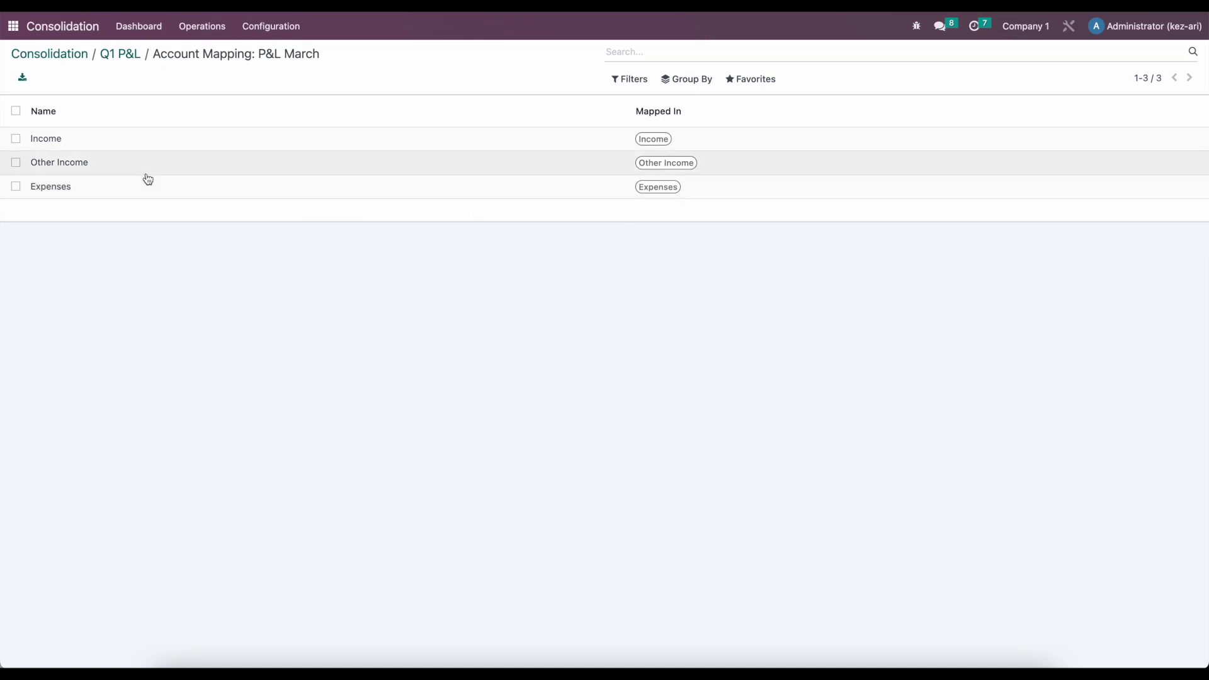
pyautogui.click(744, 165)
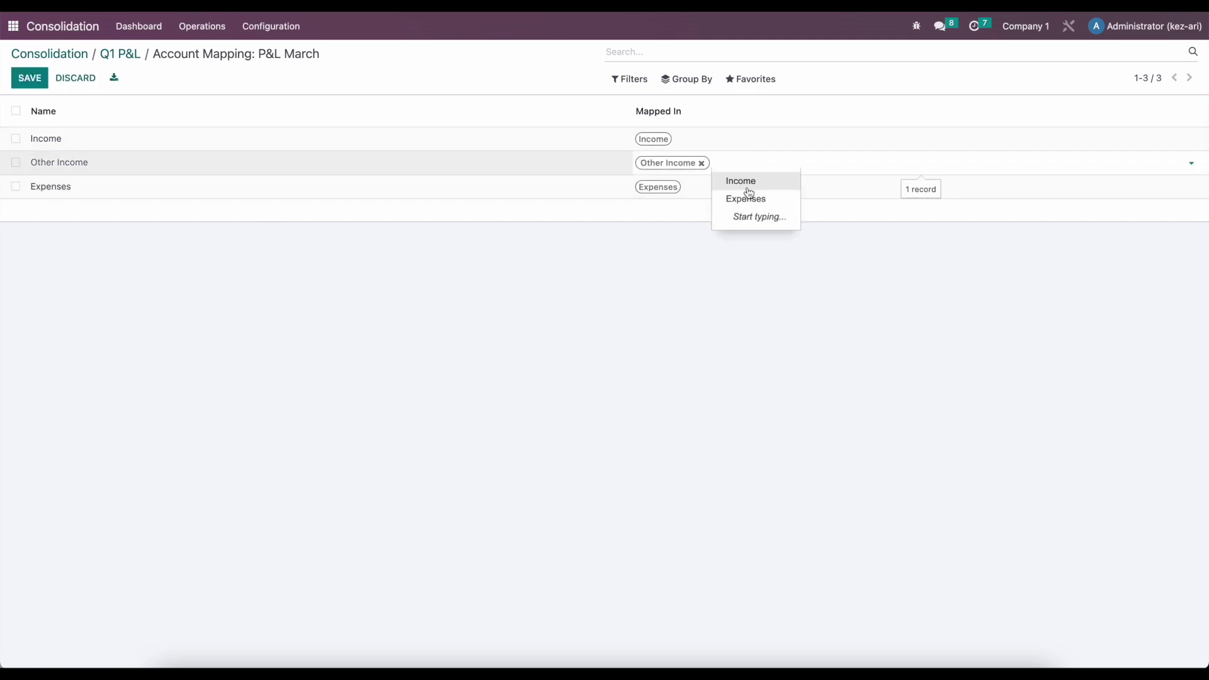
pyautogui.click(616, 330)
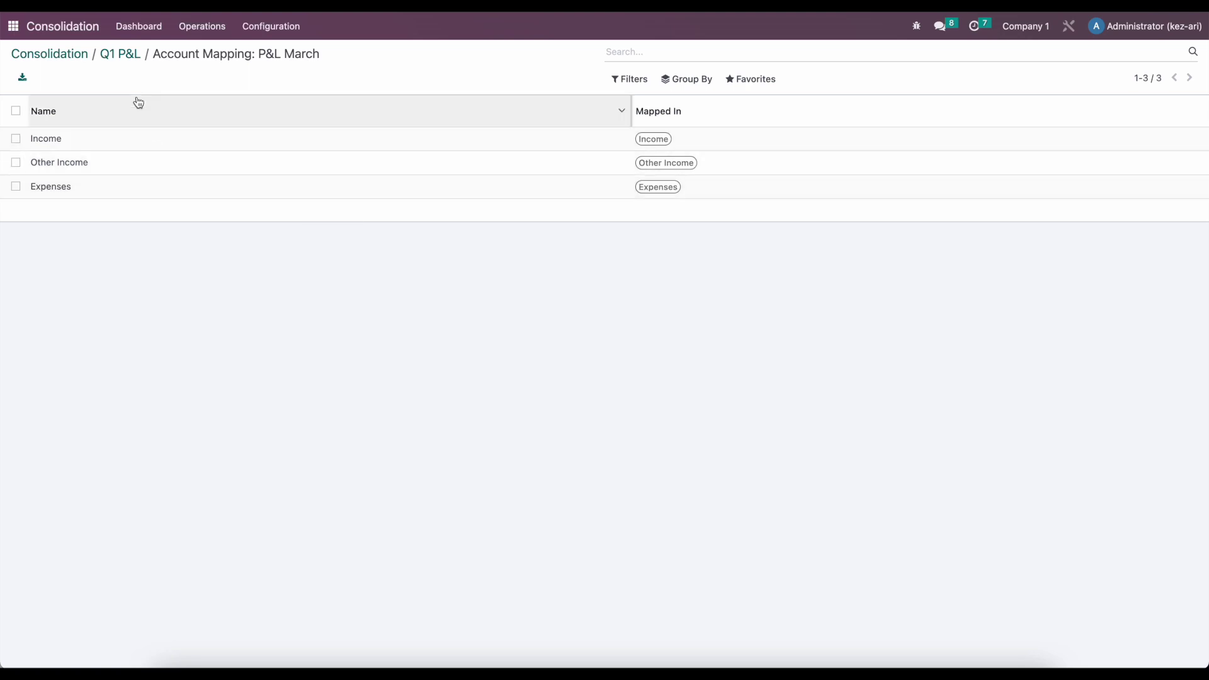
# Map the P&L February accounts Income, Other Income and Expenses to the Q1 P&L accounts of the same names
pyautogui.click(130, 62)
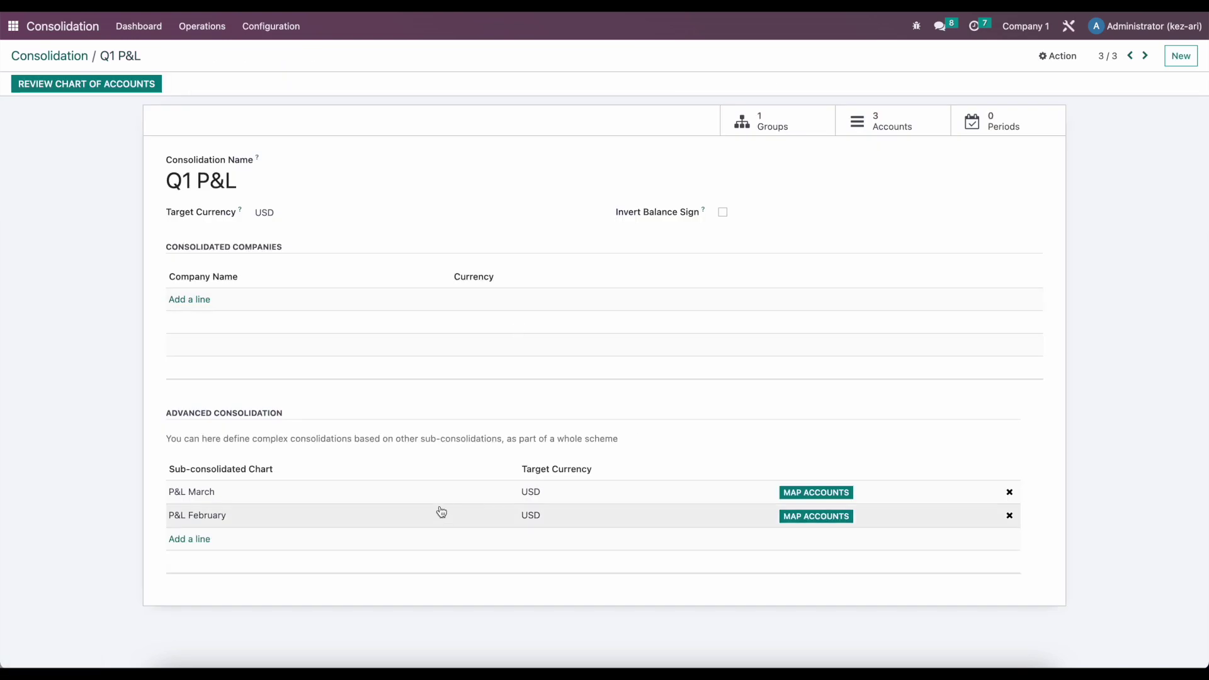
pyautogui.click(818, 517)
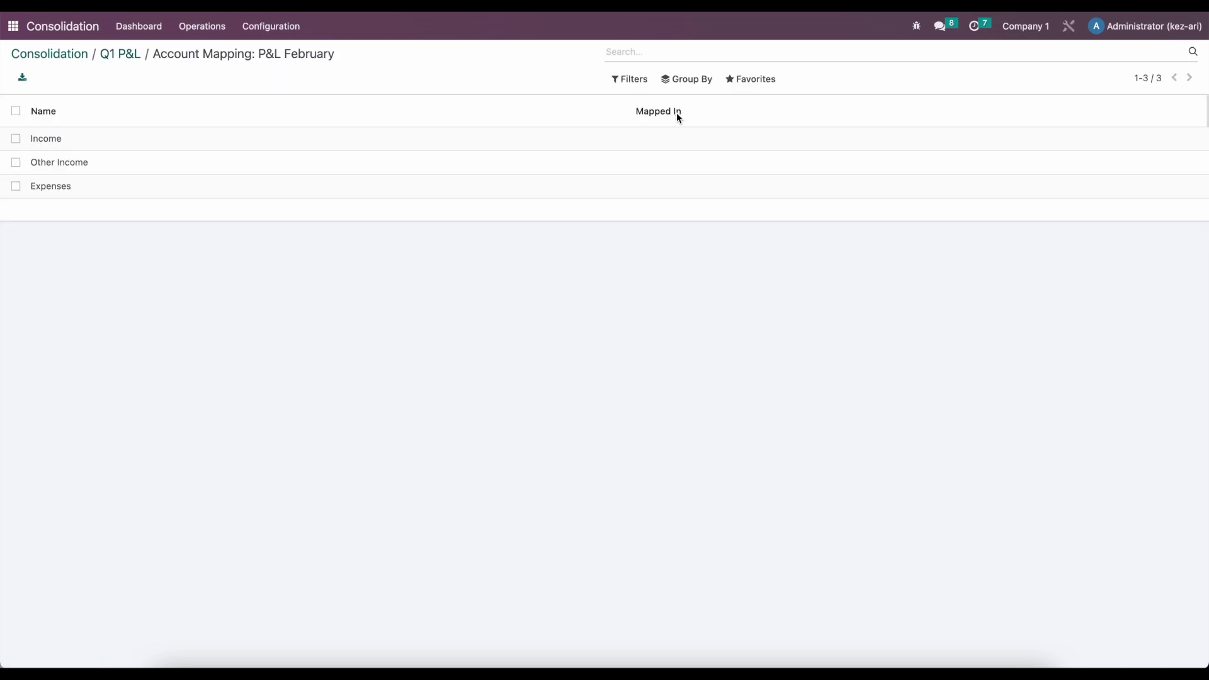
pyautogui.click(667, 135)
pyautogui.click(666, 172)
pyautogui.click(674, 167)
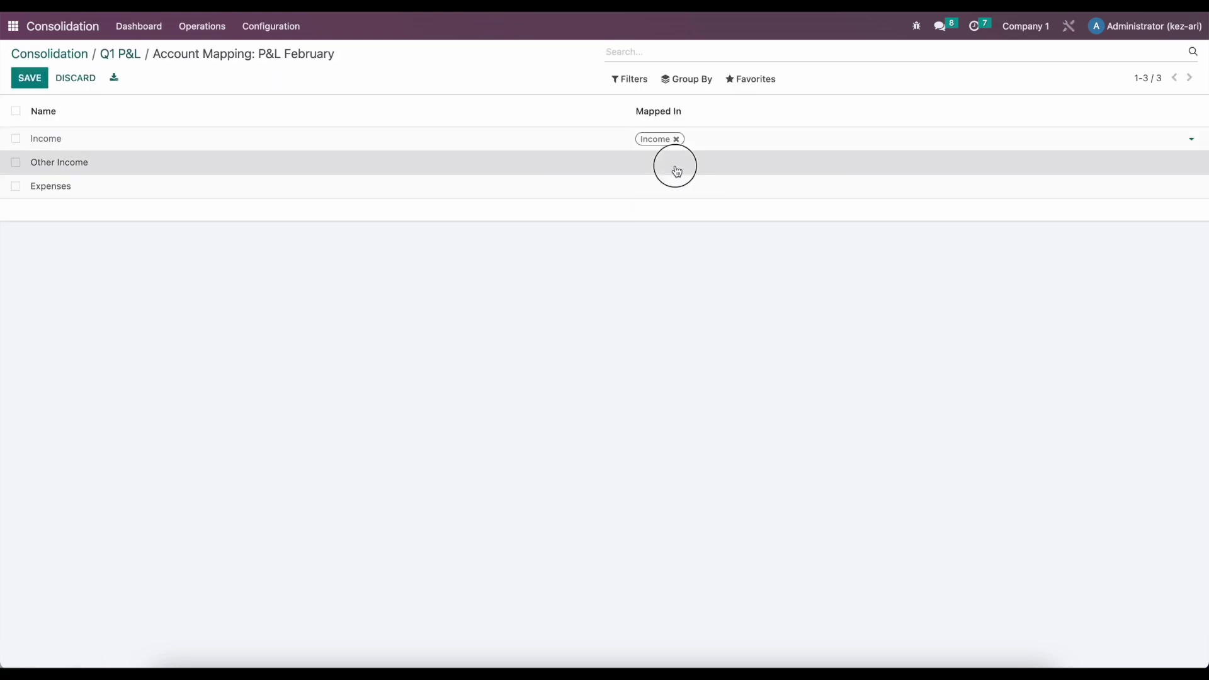
pyautogui.click(674, 184)
pyautogui.click(677, 189)
pyautogui.click(670, 241)
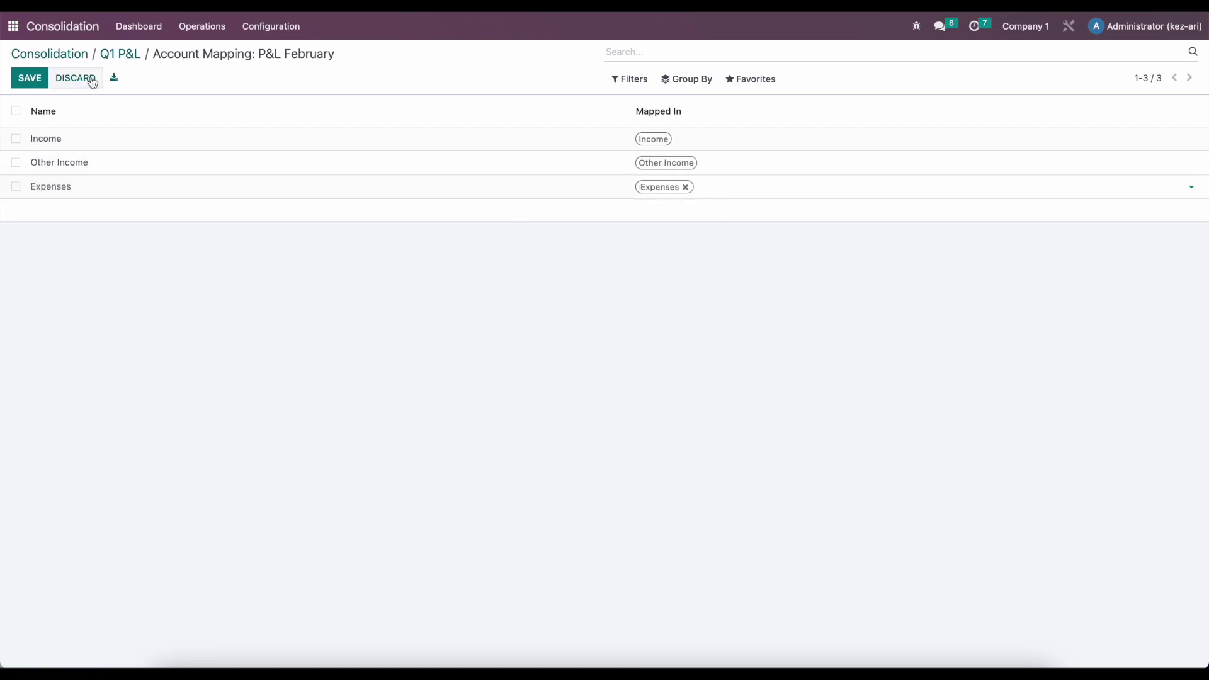
# Create and save an analysis period for Q1 P&L running from 01/01/2023 to 03/31/2023
pyautogui.click(120, 55)
pyautogui.click(990, 123)
pyautogui.click(26, 85)
pyautogui.click(499, 155)
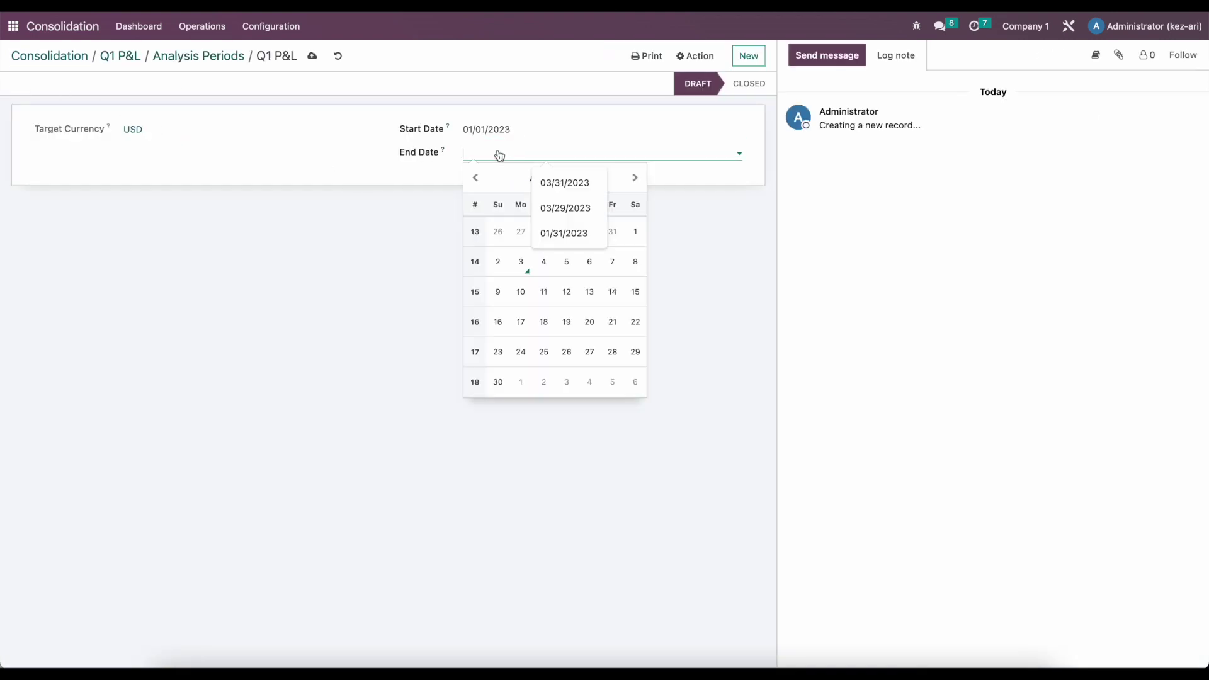
pyautogui.click(475, 177)
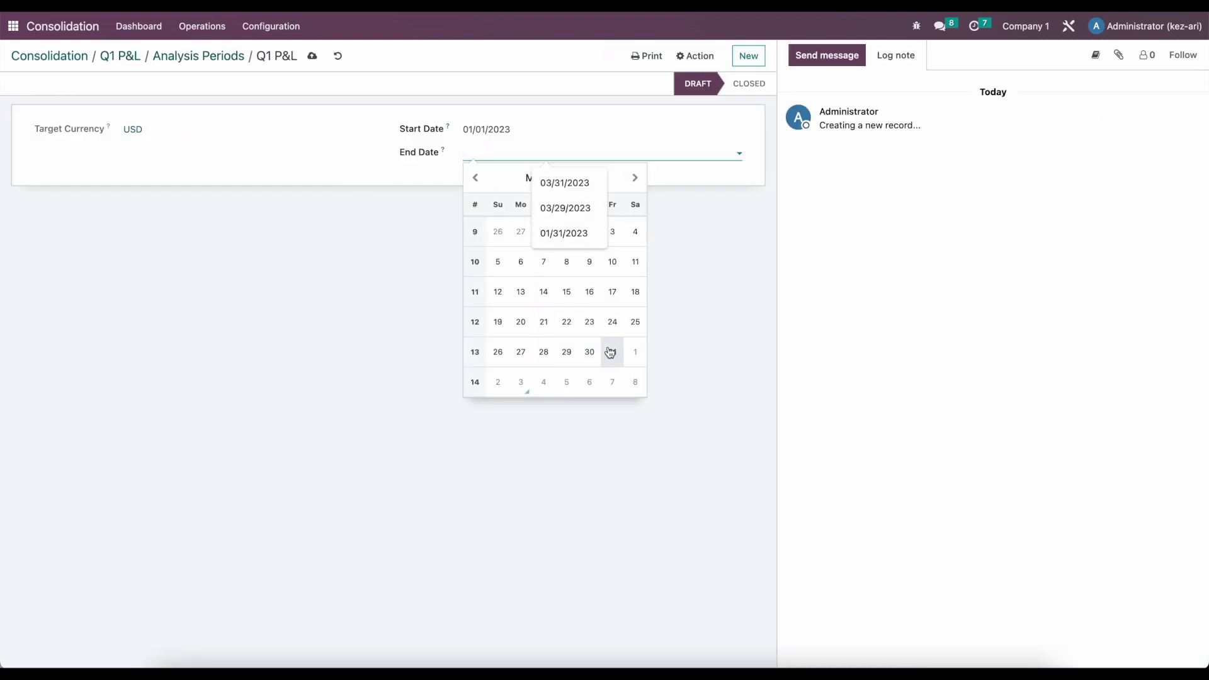
pyautogui.click(611, 351)
pyautogui.click(308, 58)
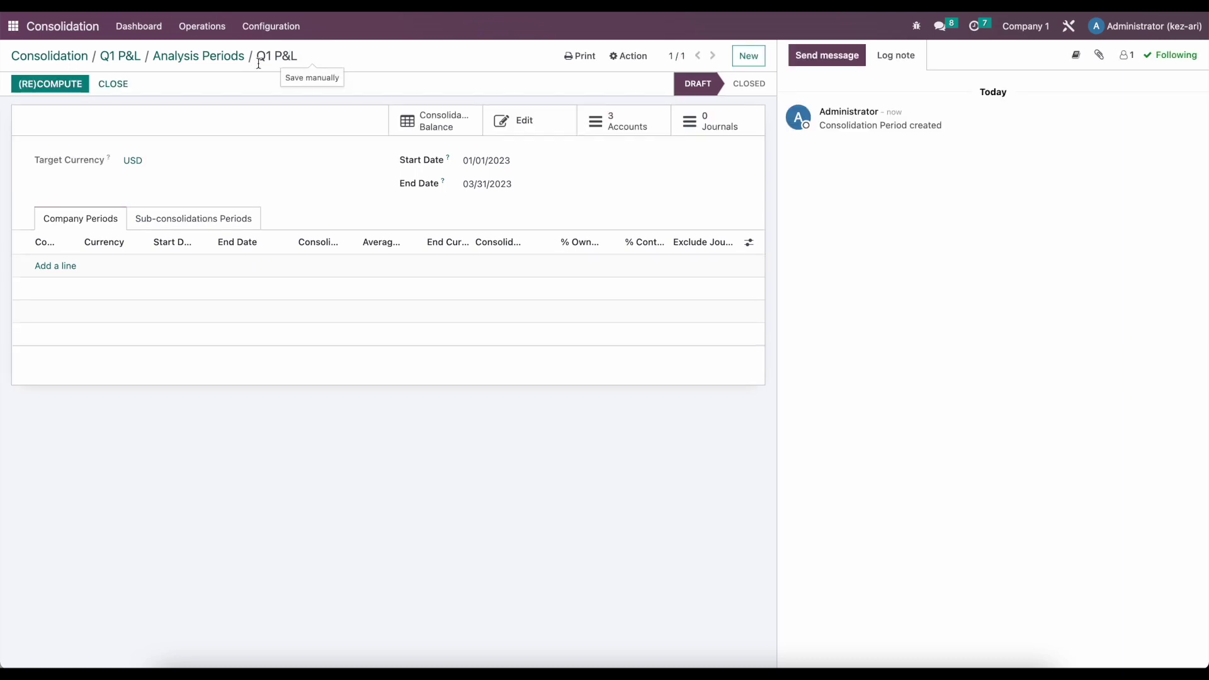
# Open the P&L March period from the dashboard and review the totals in its consolidated balance
pyautogui.click(133, 31)
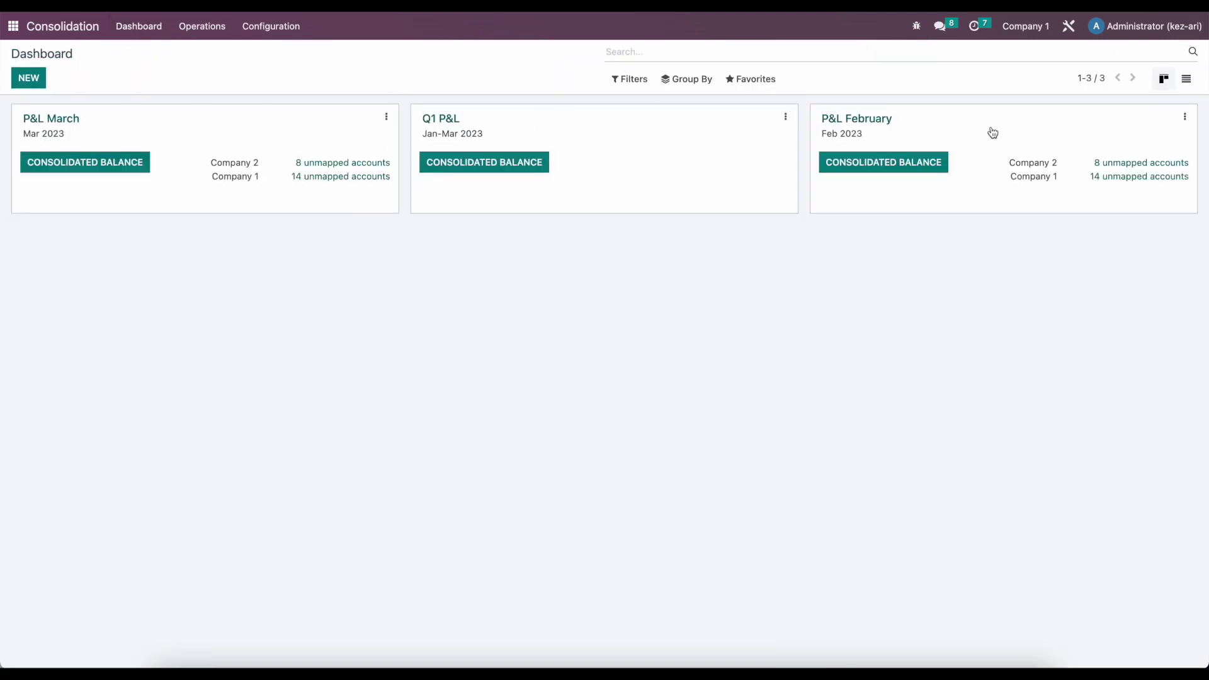
pyautogui.click(304, 137)
pyautogui.click(459, 119)
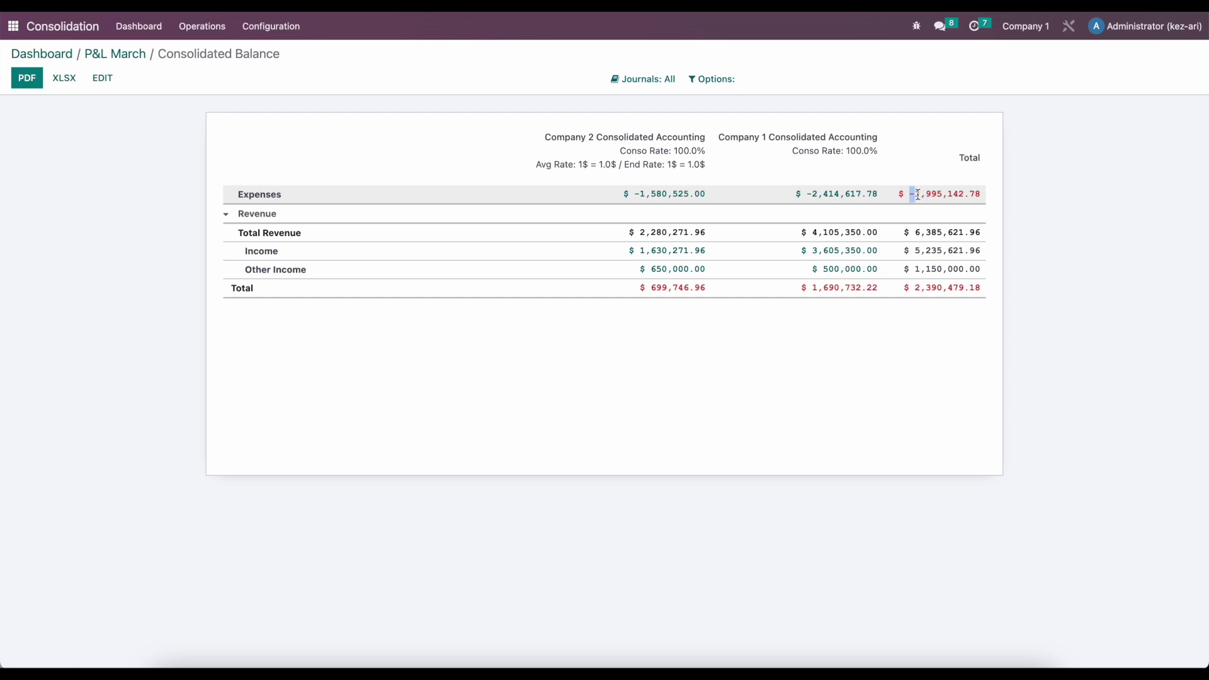
pyautogui.moveTo(909, 194); pyautogui.dragTo(996, 200)
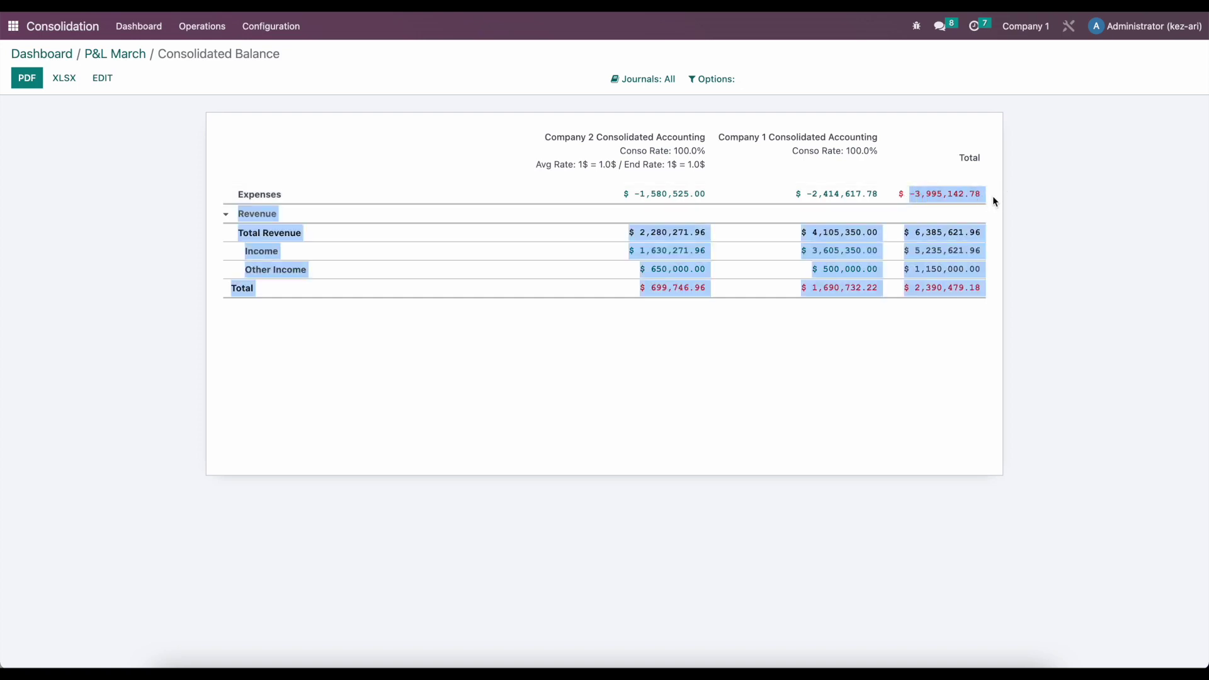
pyautogui.click(131, 57)
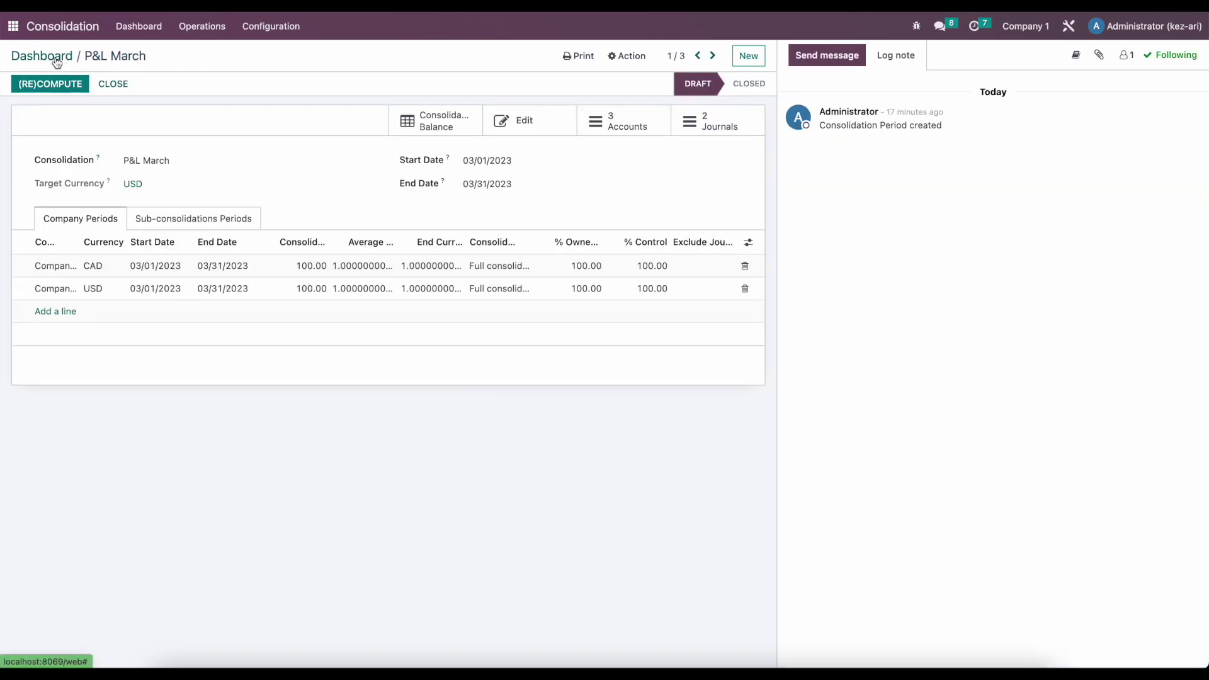
# Open the P&L February period from the dashboard and review its journals and consolidated balance
pyautogui.click(56, 61)
pyautogui.click(950, 151)
pyautogui.click(720, 129)
pyautogui.click(99, 54)
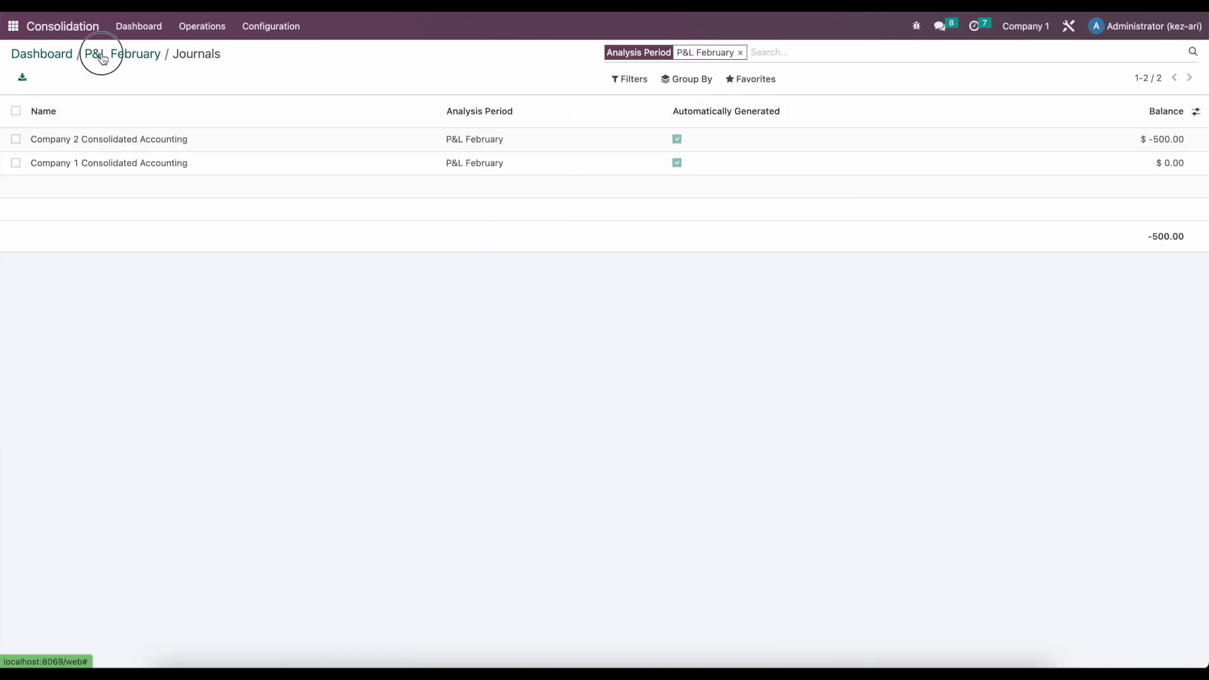
pyautogui.click(432, 129)
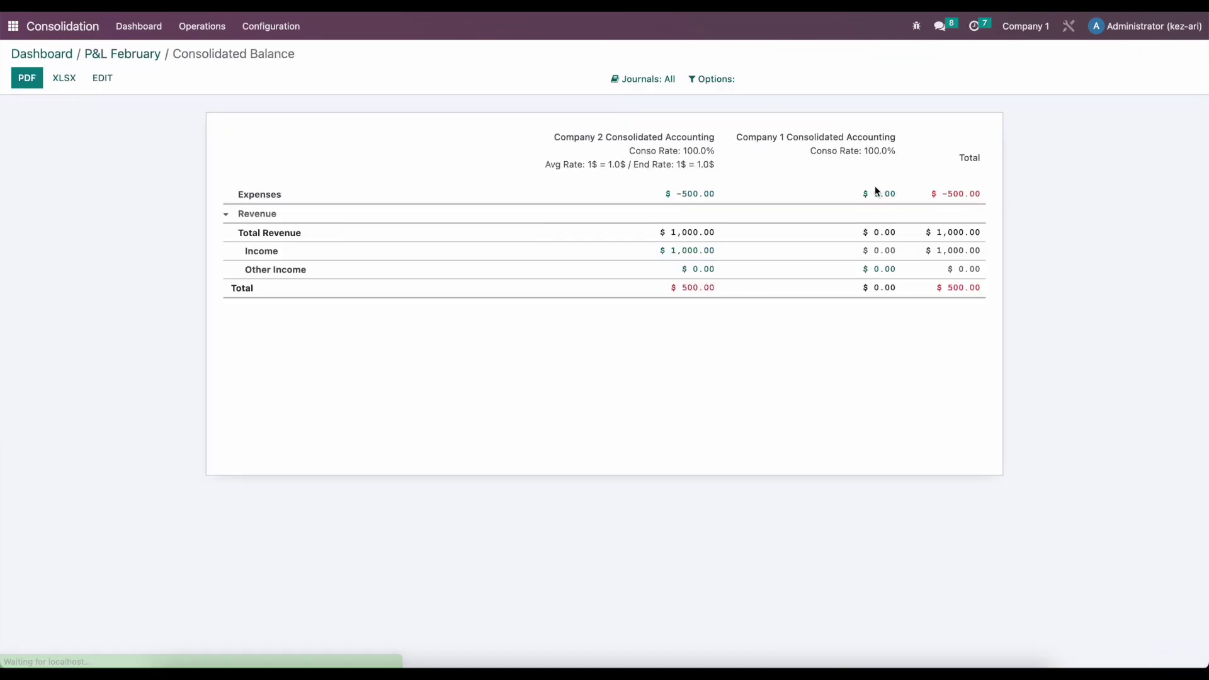
pyautogui.click(55, 63)
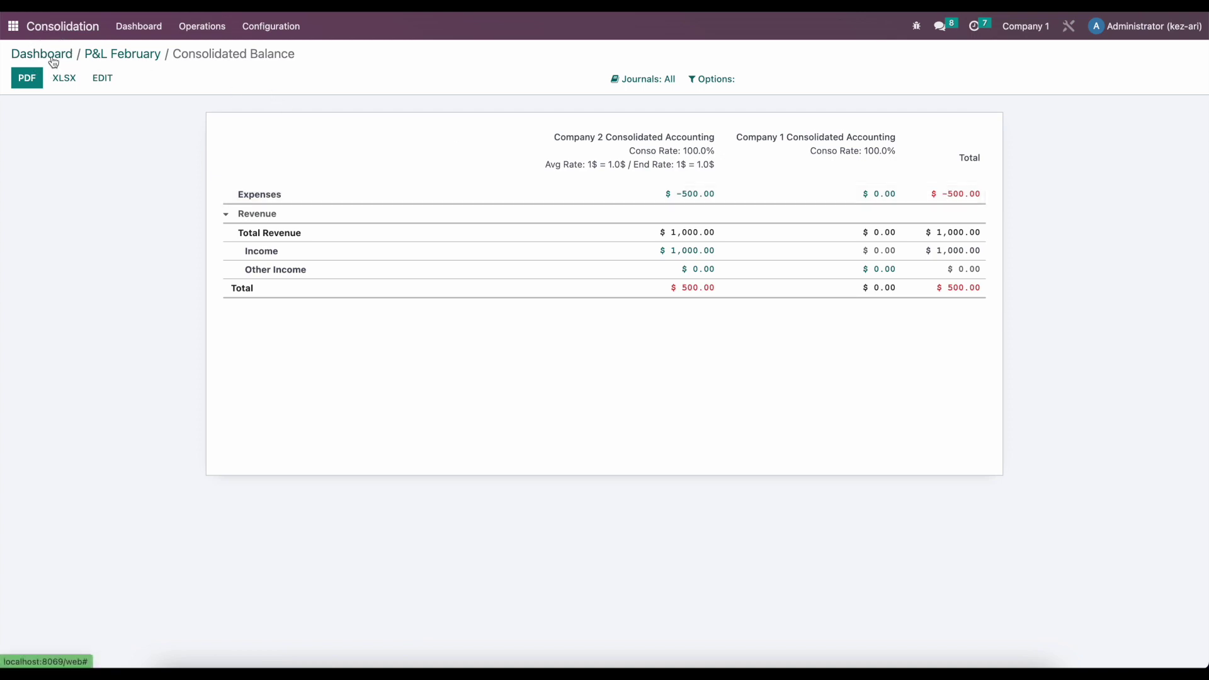
# Add P&L March and P&L February as sub-consolidation periods of the Q1 P&L period and save it
pyautogui.click(612, 119)
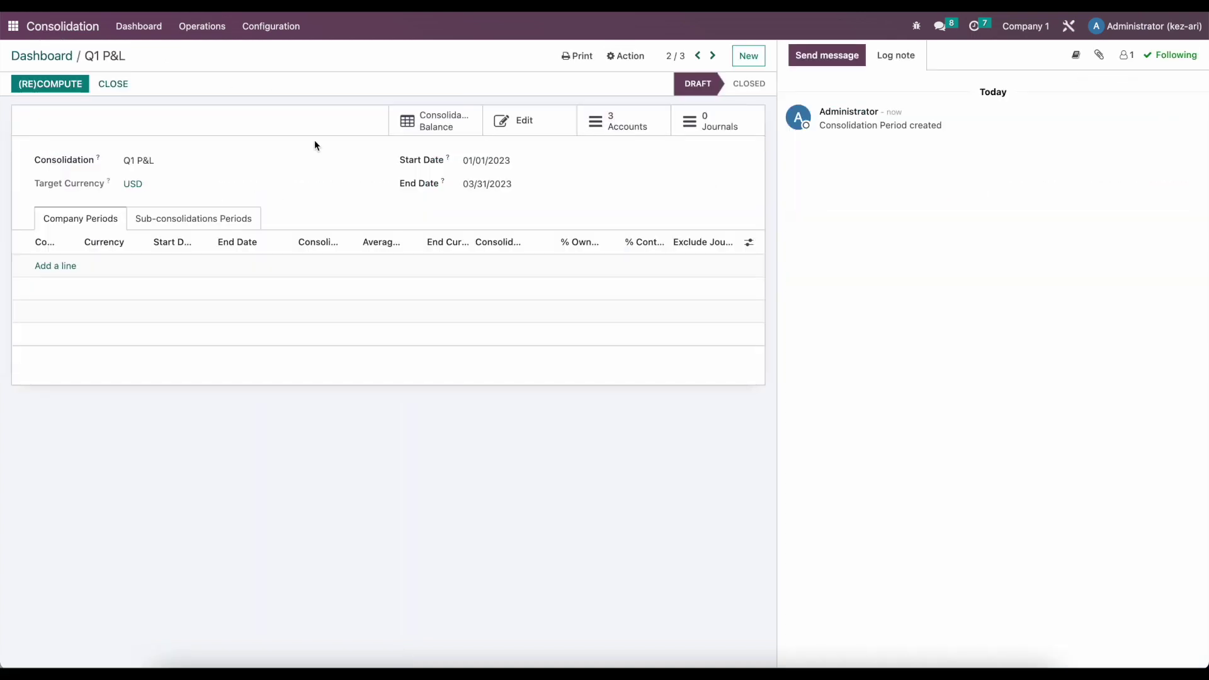
pyautogui.click(149, 221)
pyautogui.click(55, 265)
pyautogui.click(93, 264)
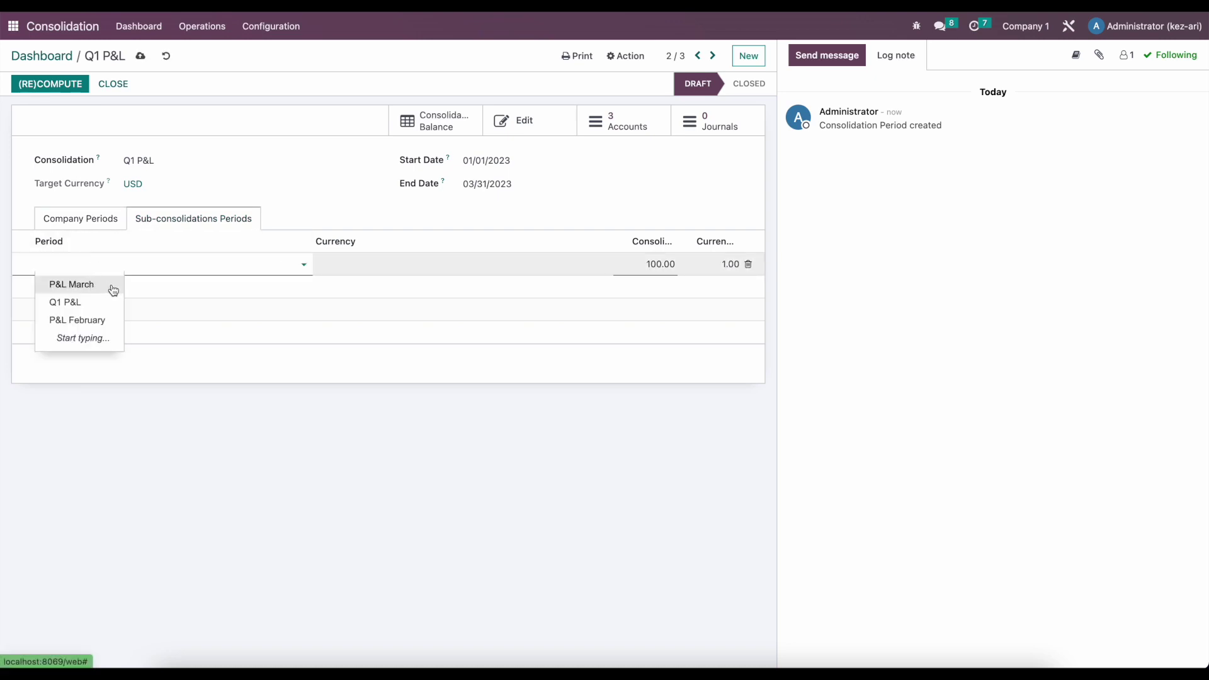
pyautogui.click(113, 289)
pyautogui.click(75, 287)
pyautogui.click(88, 286)
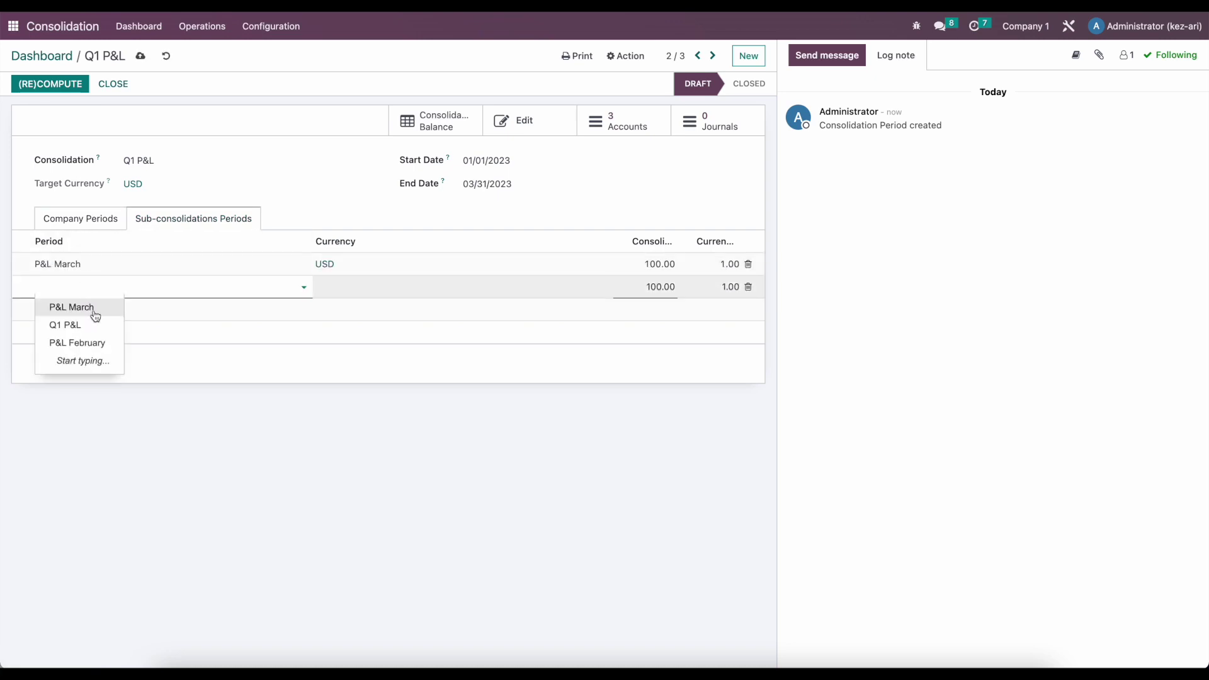
pyautogui.click(99, 355)
pyautogui.click(140, 55)
# Recompute the Q1 P&L period and review its consolidated balance for P&L March and P&L February
pyautogui.click(59, 88)
pyautogui.click(436, 123)
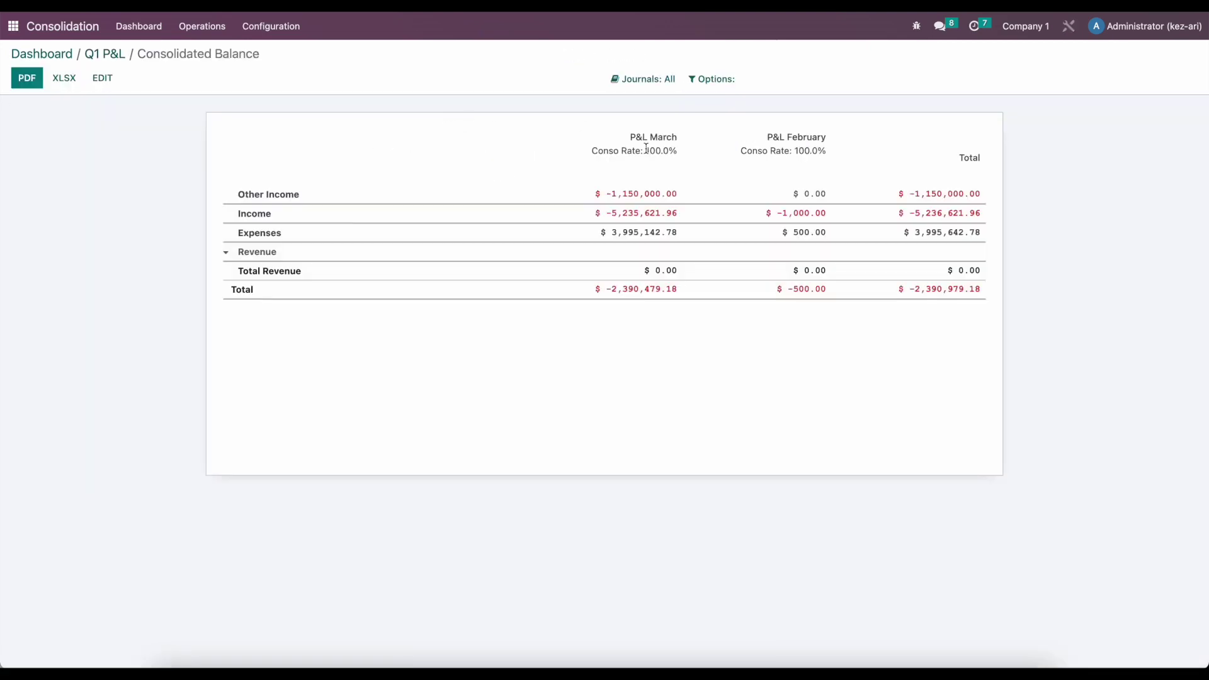
pyautogui.moveTo(768, 136); pyautogui.dragTo(826, 137)
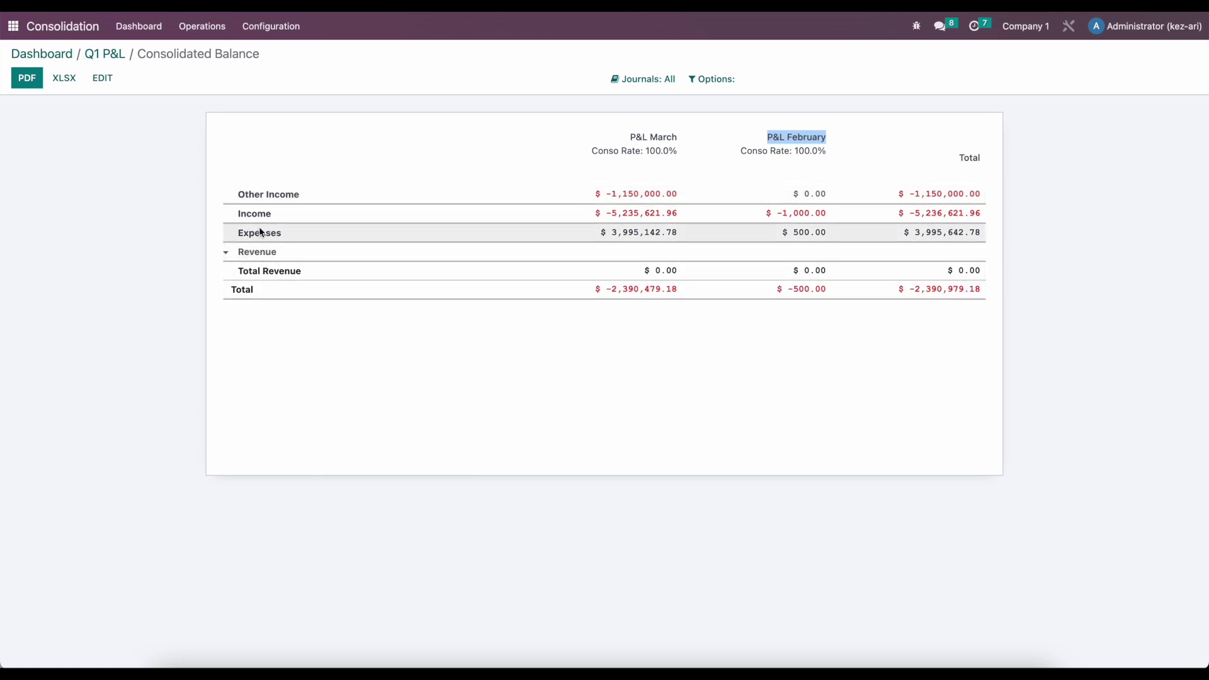
# Assign the Other Income account of the Q1 P&L consolidation to the Revenue group
pyautogui.click(251, 30)
pyautogui.click(289, 126)
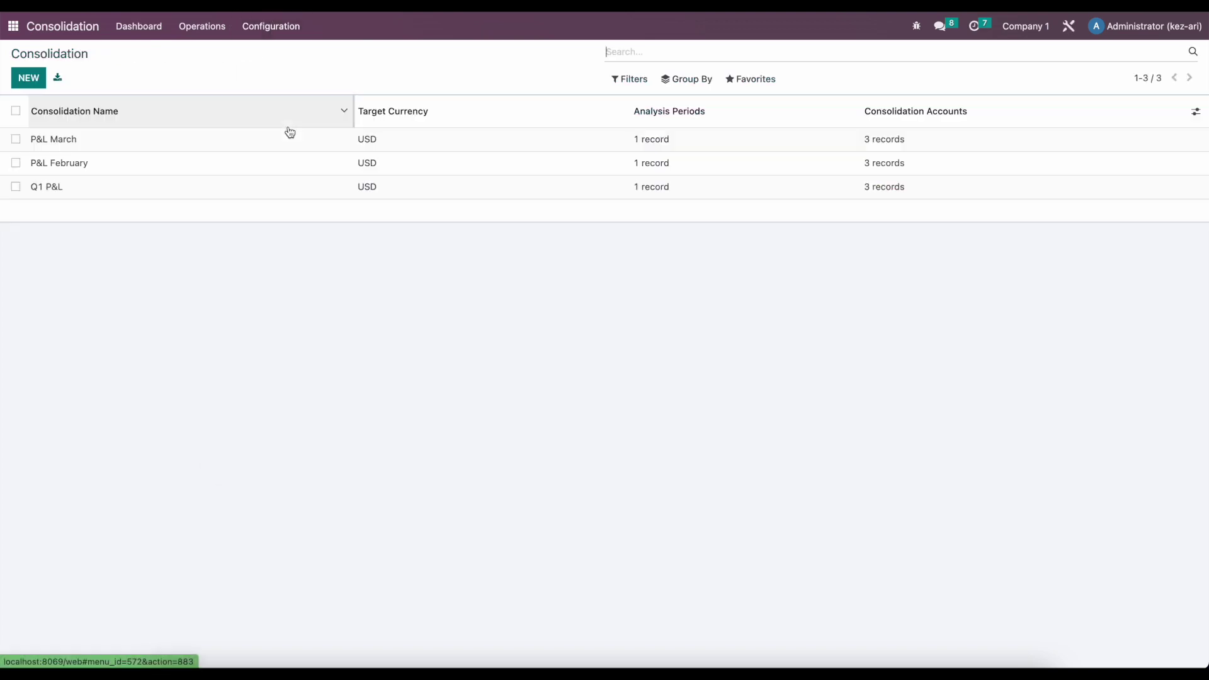
pyautogui.click(151, 198)
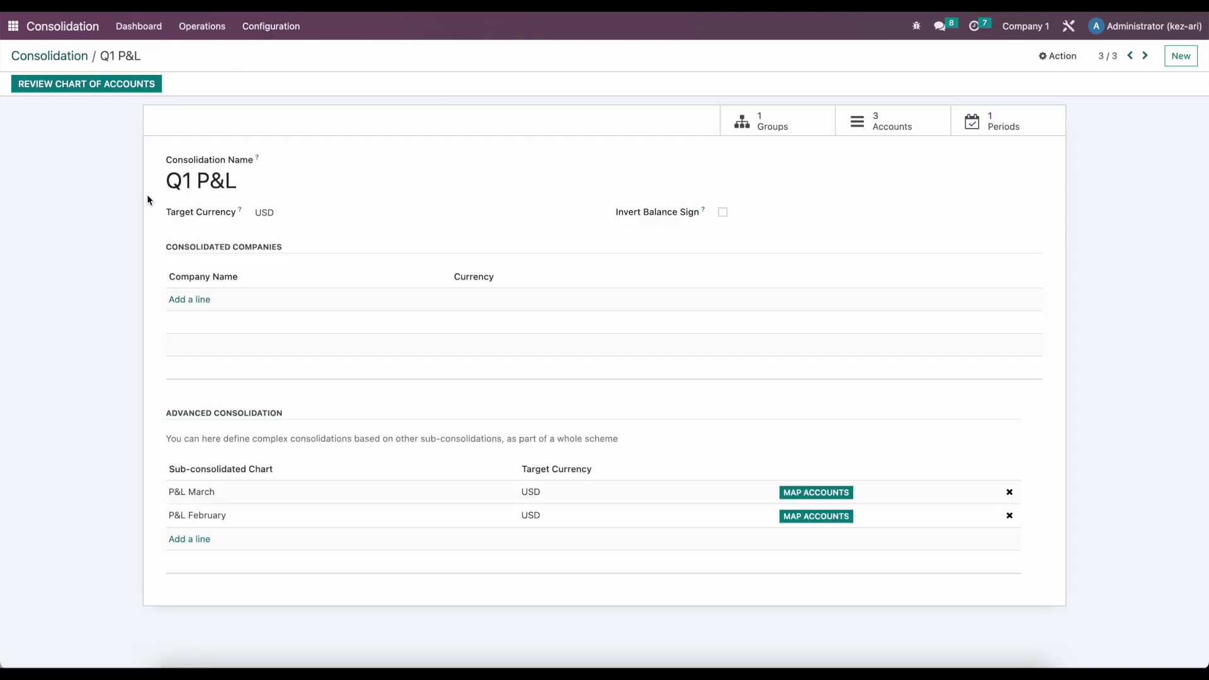
pyautogui.click(875, 124)
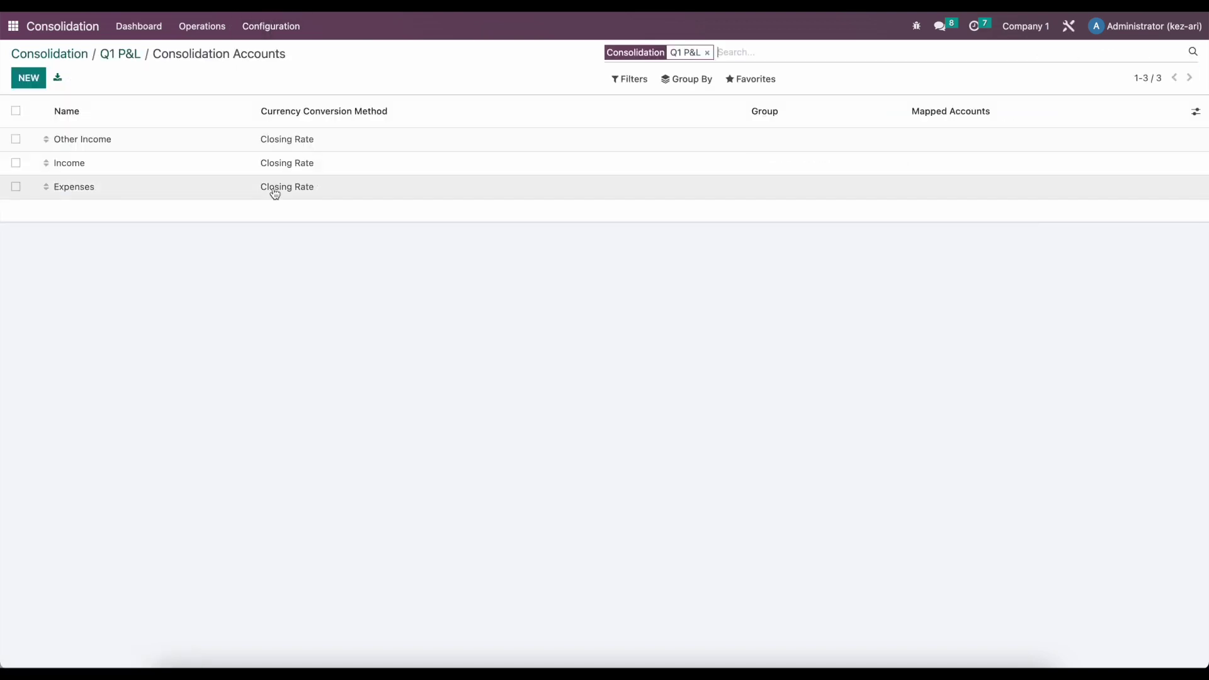
pyautogui.click(383, 142)
pyautogui.click(710, 182)
pyautogui.click(710, 202)
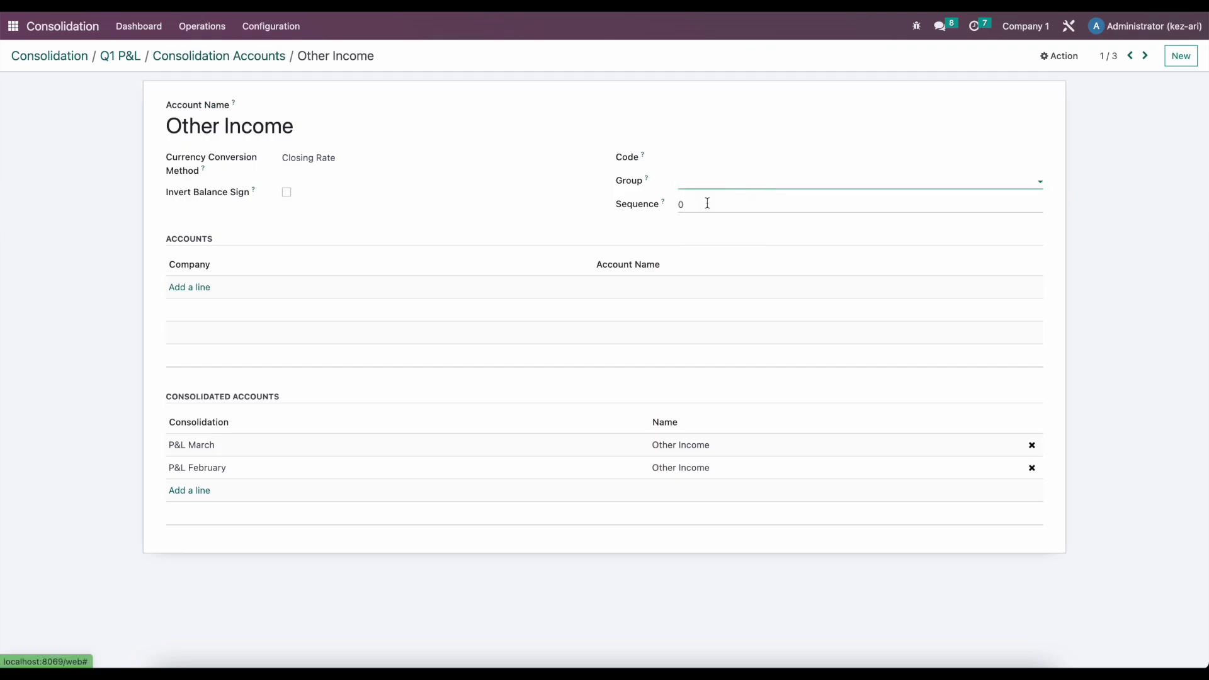
# Assign the Income account of the Q1 P&L consolidation to the Revenue group and save it
pyautogui.click(1144, 55)
pyautogui.click(697, 180)
pyautogui.click(696, 202)
pyautogui.click(355, 60)
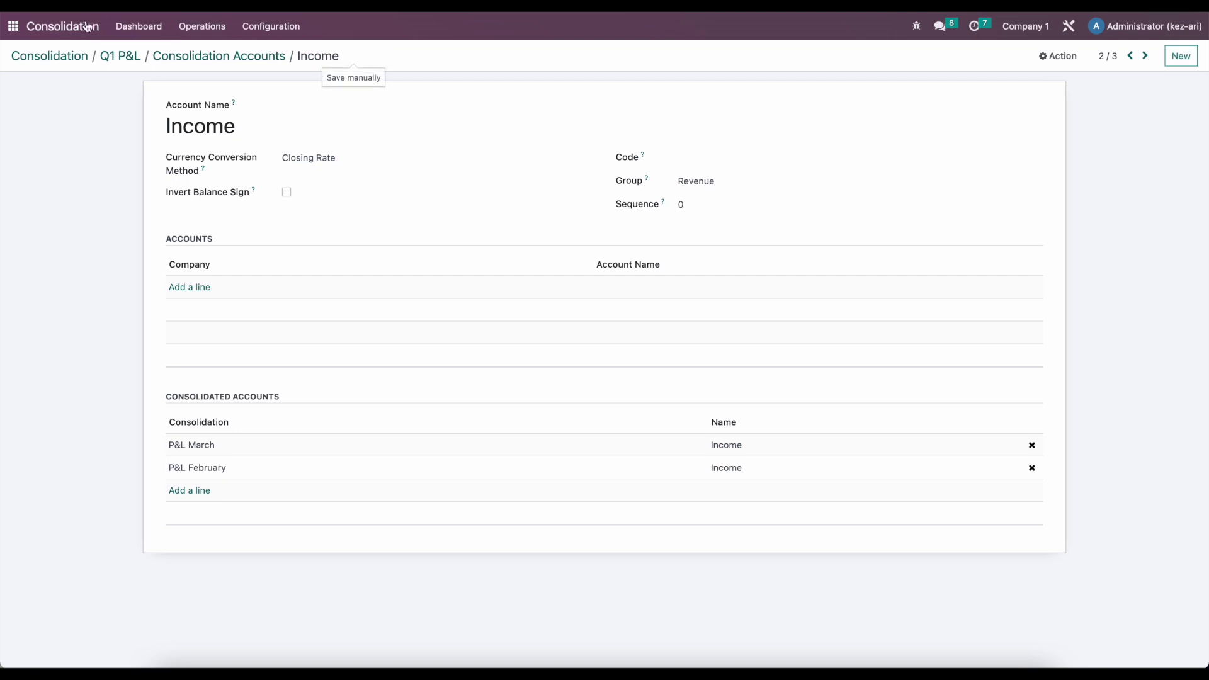
# Recompute the Q1 P&L period from the dashboard and open its consolidated balance with the grouped revenue accounts
pyautogui.click(119, 24)
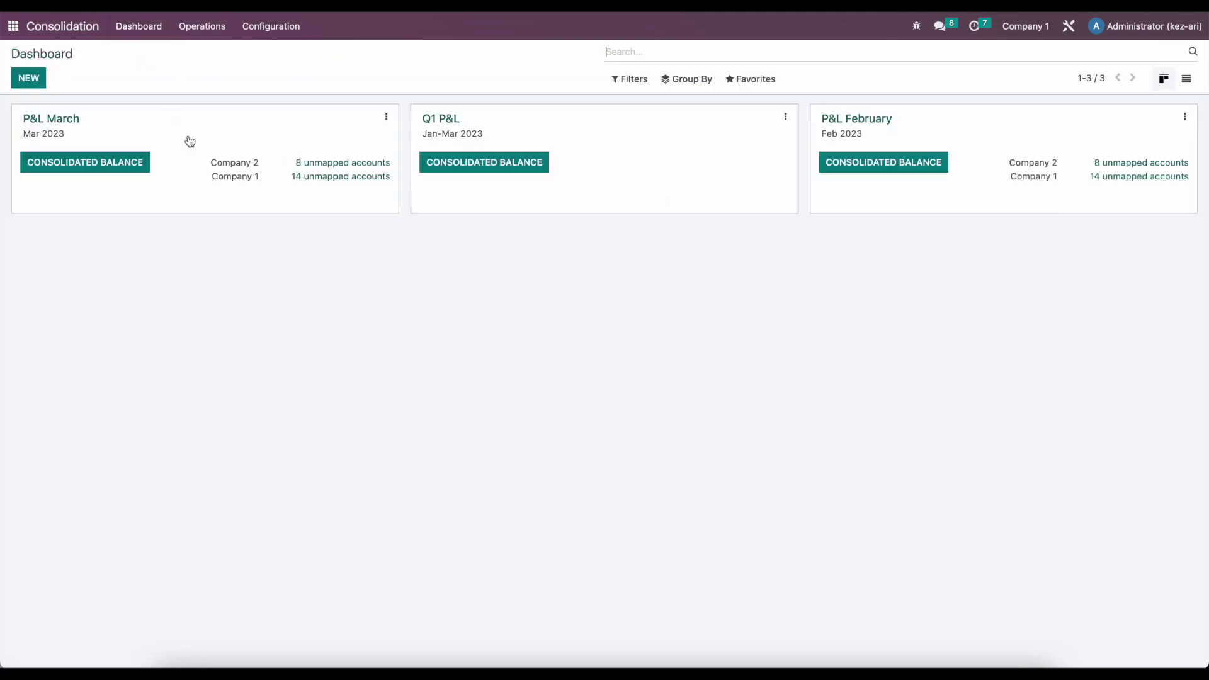
pyautogui.click(511, 128)
pyautogui.click(49, 84)
pyautogui.click(432, 131)
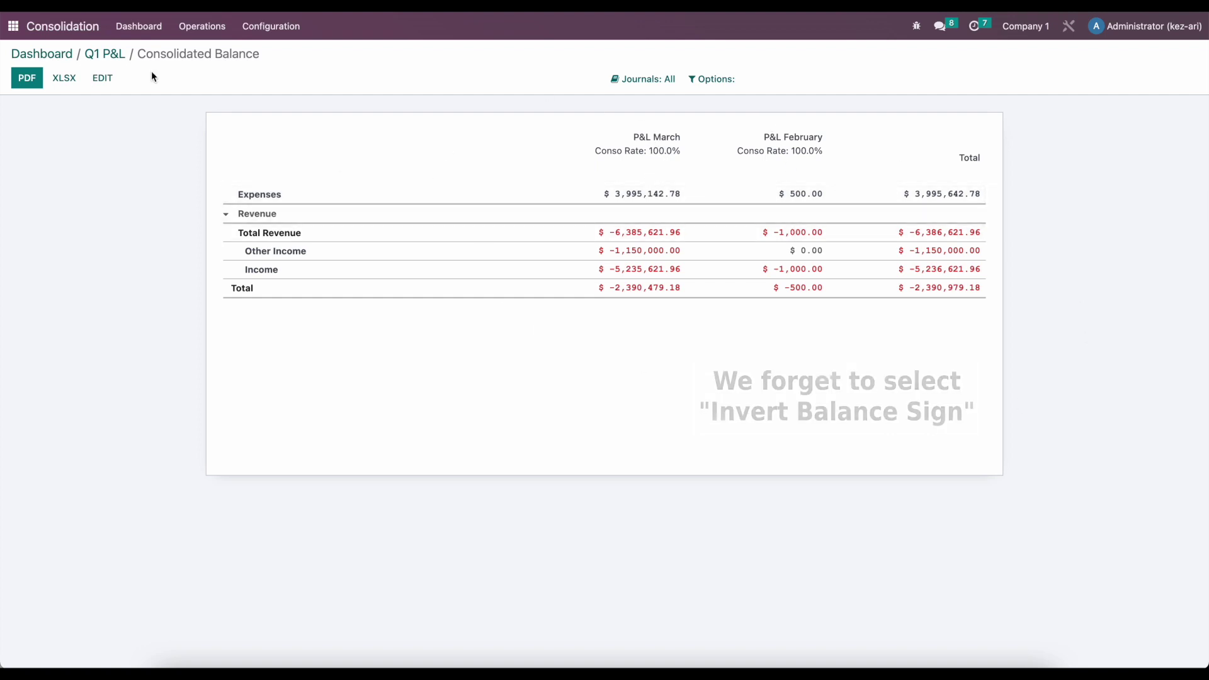
# Review the consolidation rate of P&L March in the Q1 P&L sub-consolidation periods and return to the dashboard
pyautogui.click(117, 56)
pyautogui.click(188, 218)
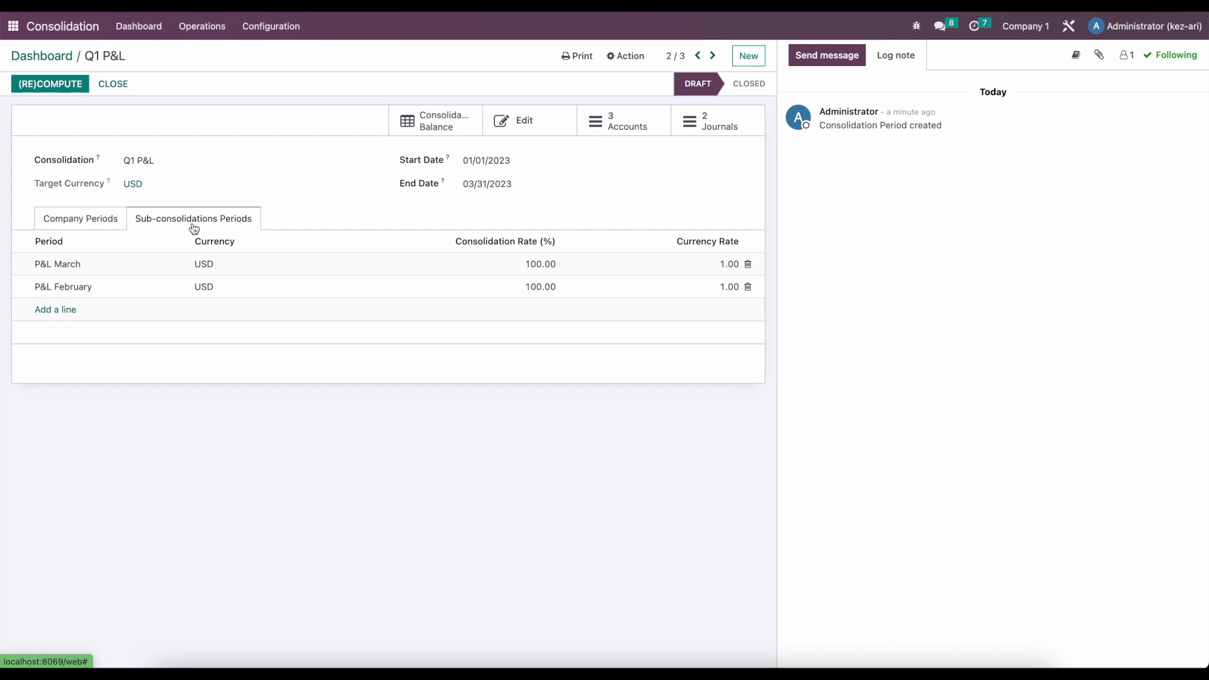
pyautogui.click(505, 266)
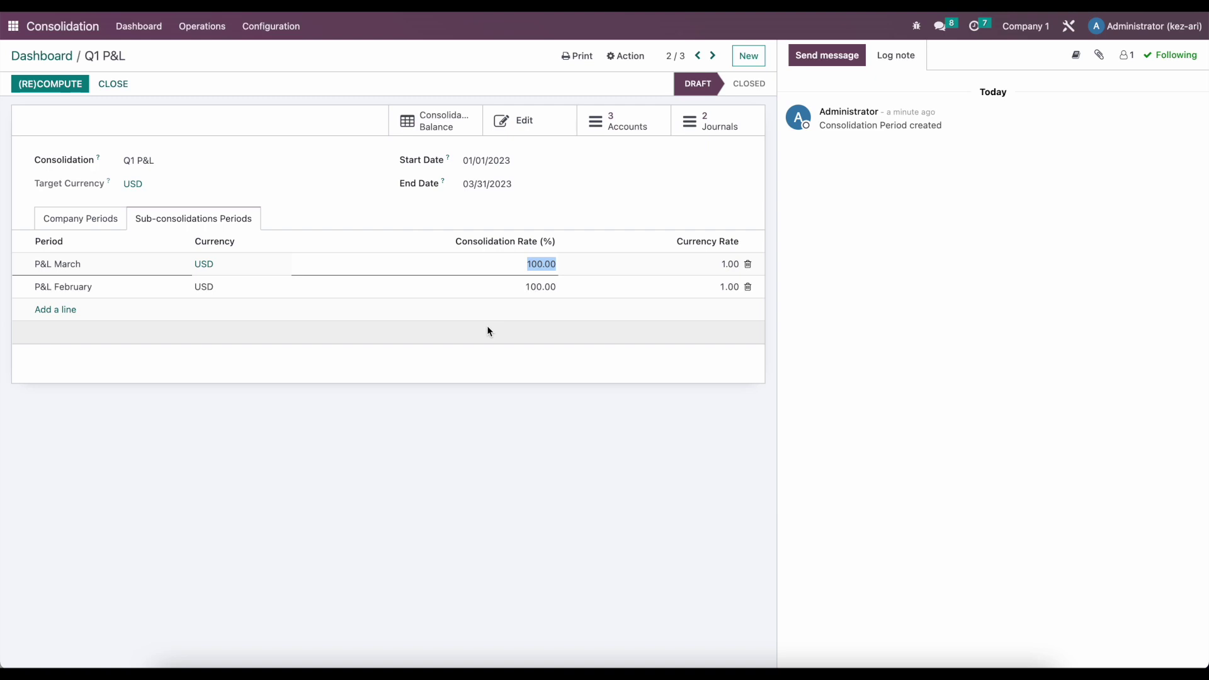
pyautogui.click(140, 28)
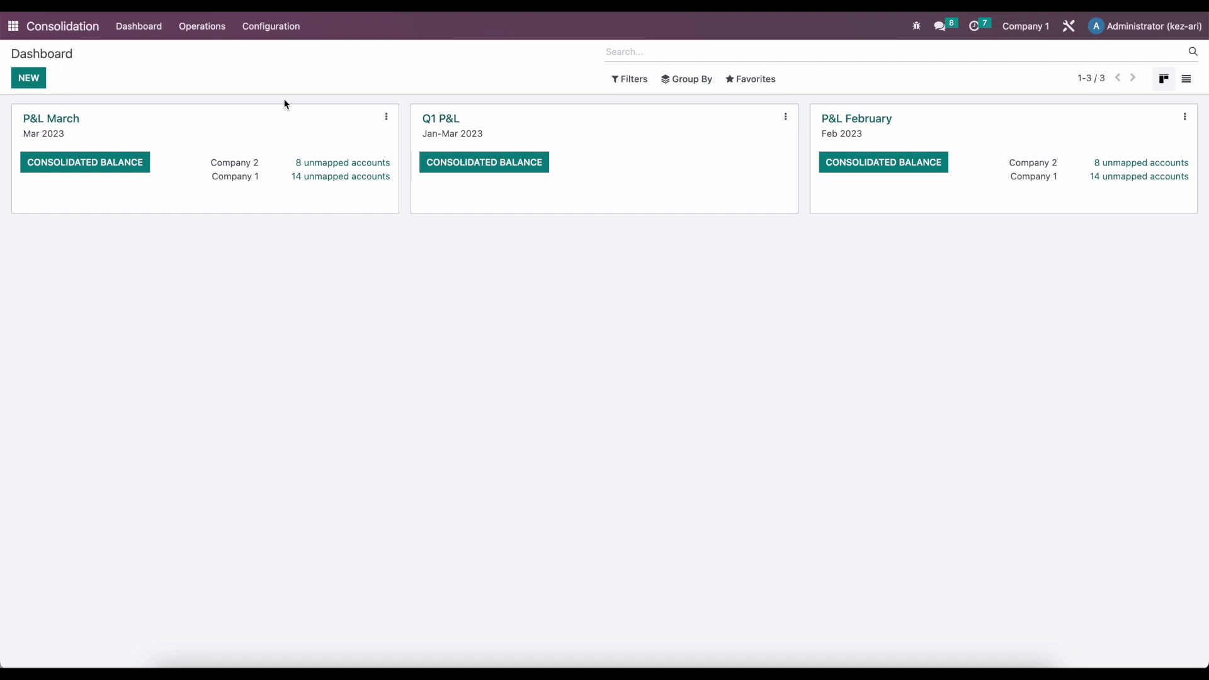
pyautogui.click(599, 161)
pyautogui.click(213, 225)
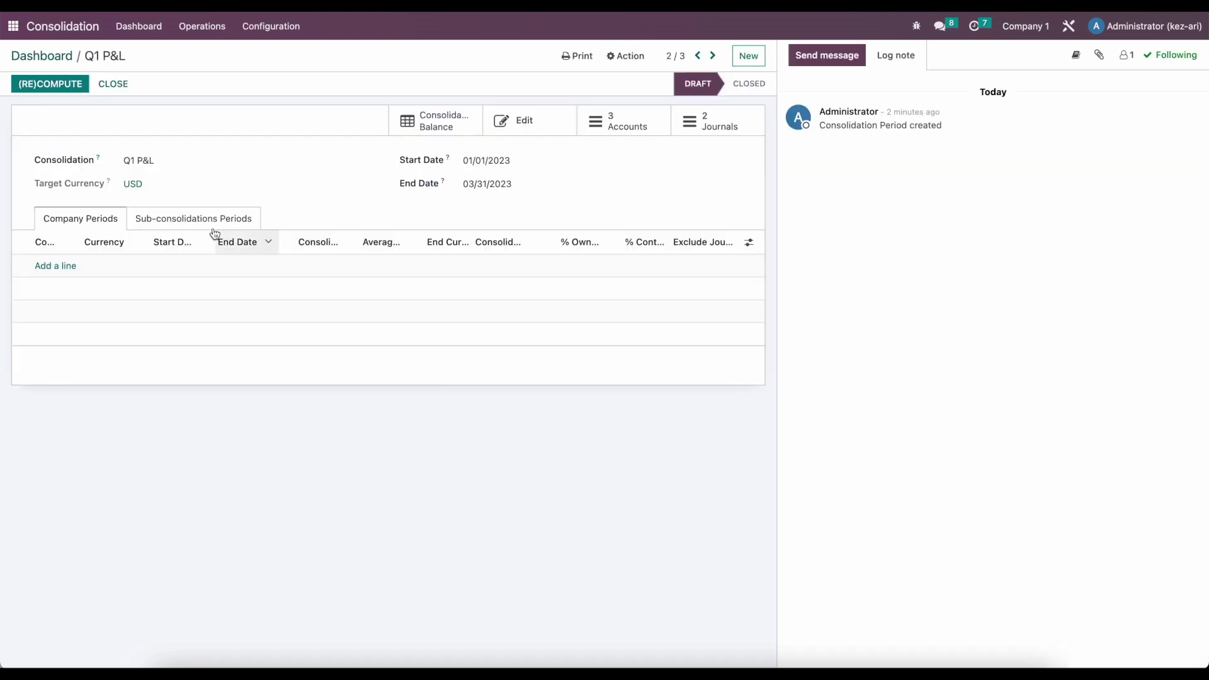
pyautogui.click(68, 57)
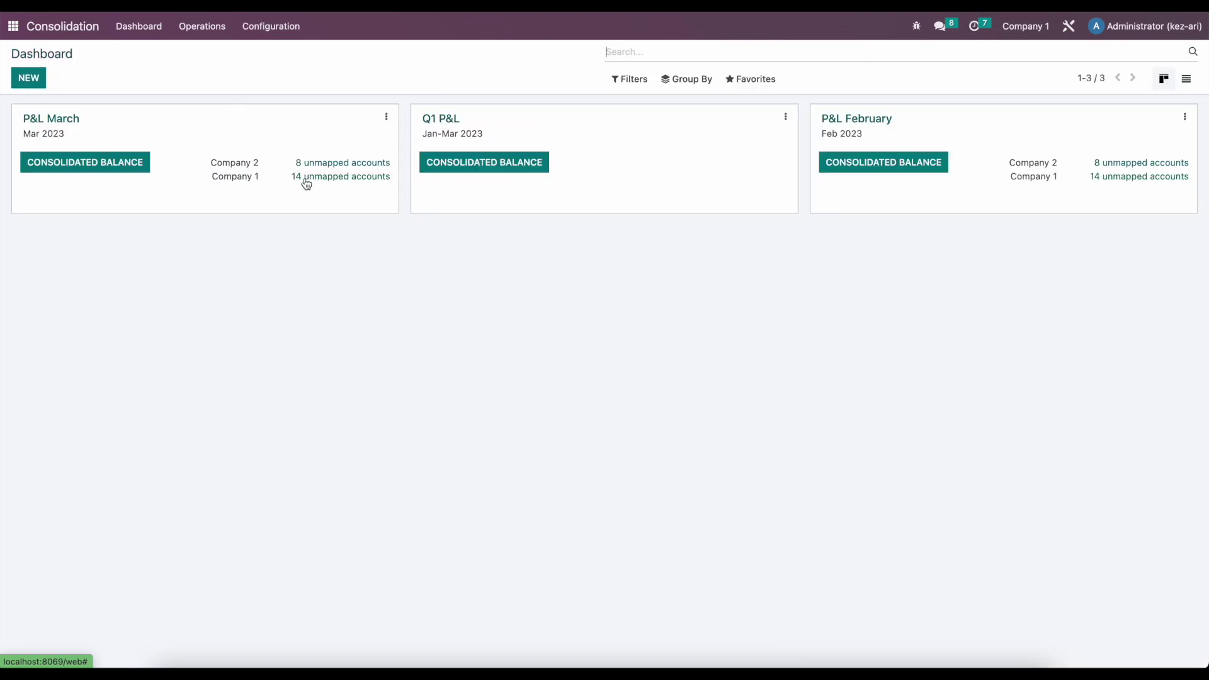